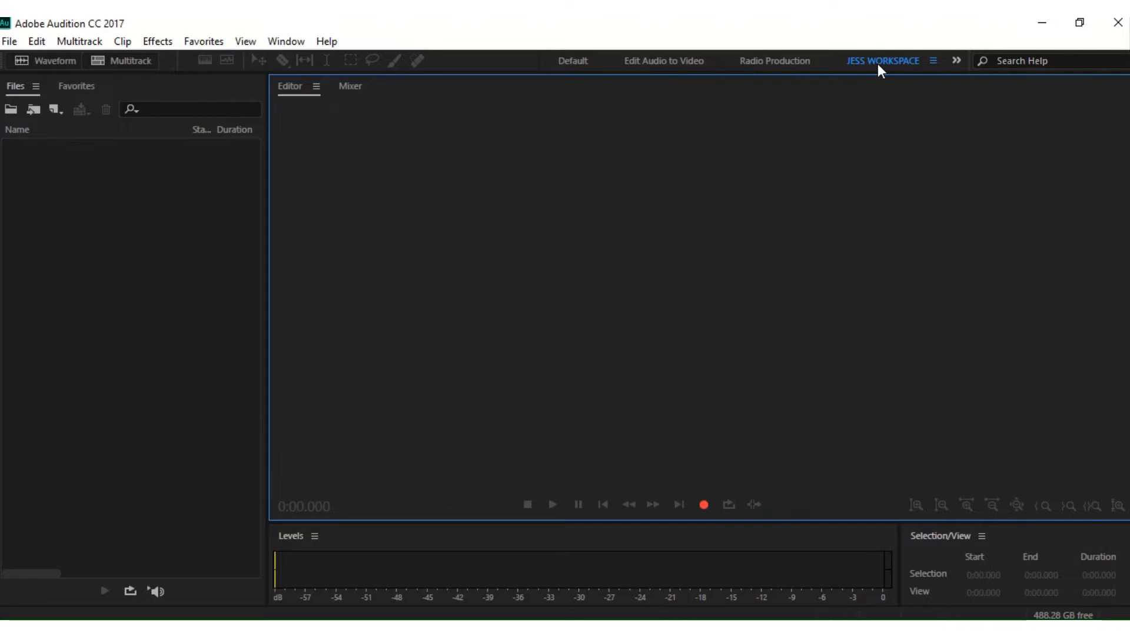
# - Preview the Classic, Restoration, Loudness, Simple Editing and Advanced Mixing workspaces in turn
pyautogui.click(932, 61)
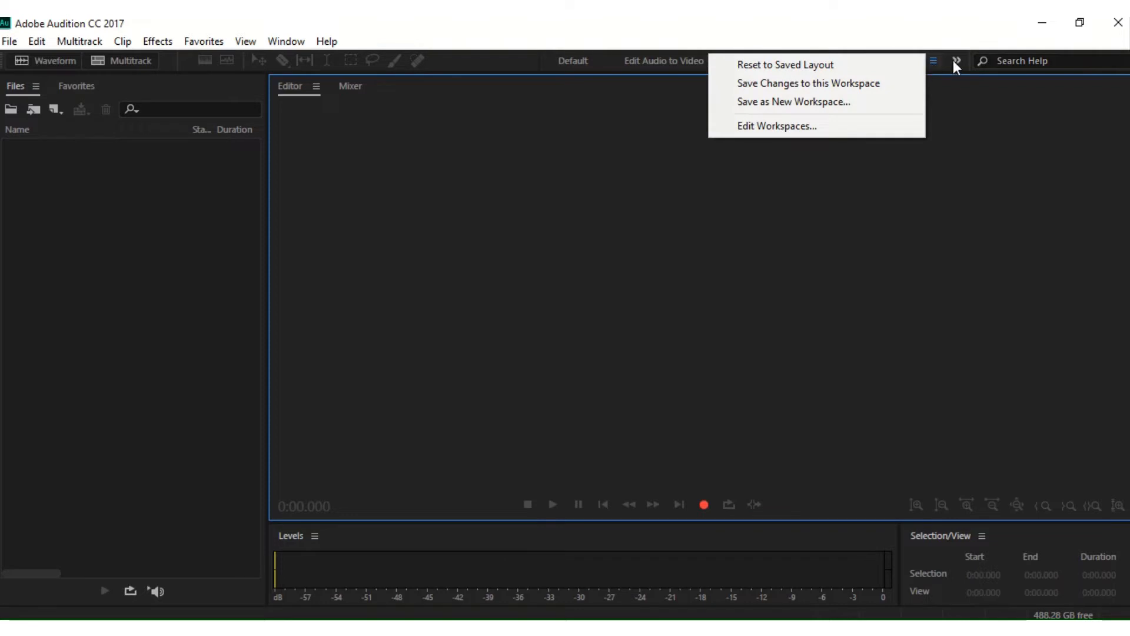
pyautogui.click(955, 61)
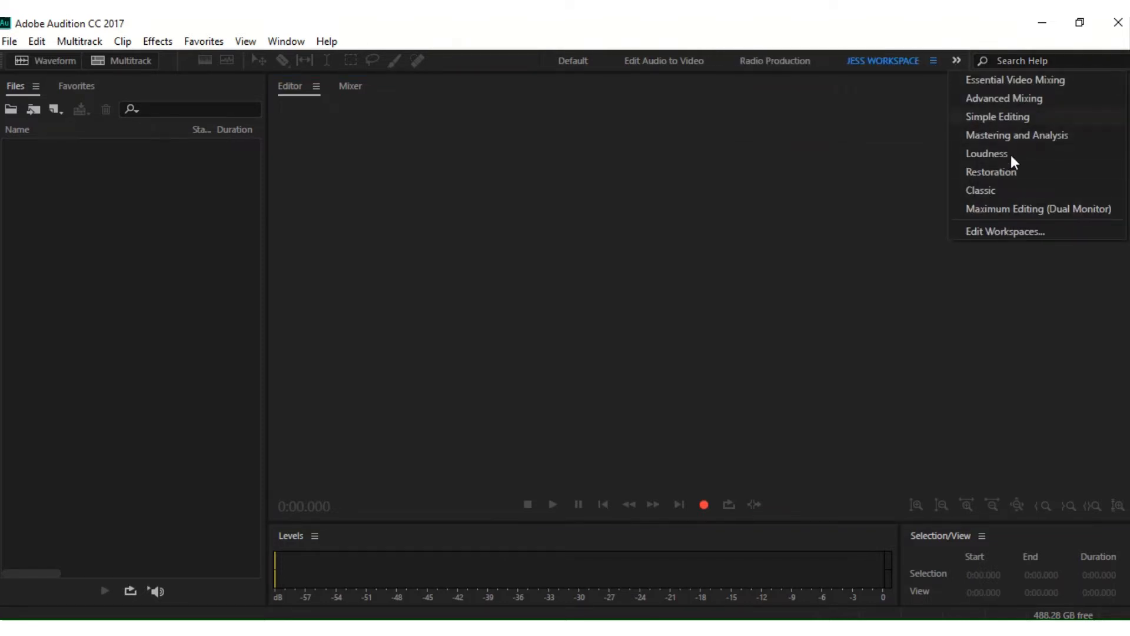
pyautogui.click(1011, 192)
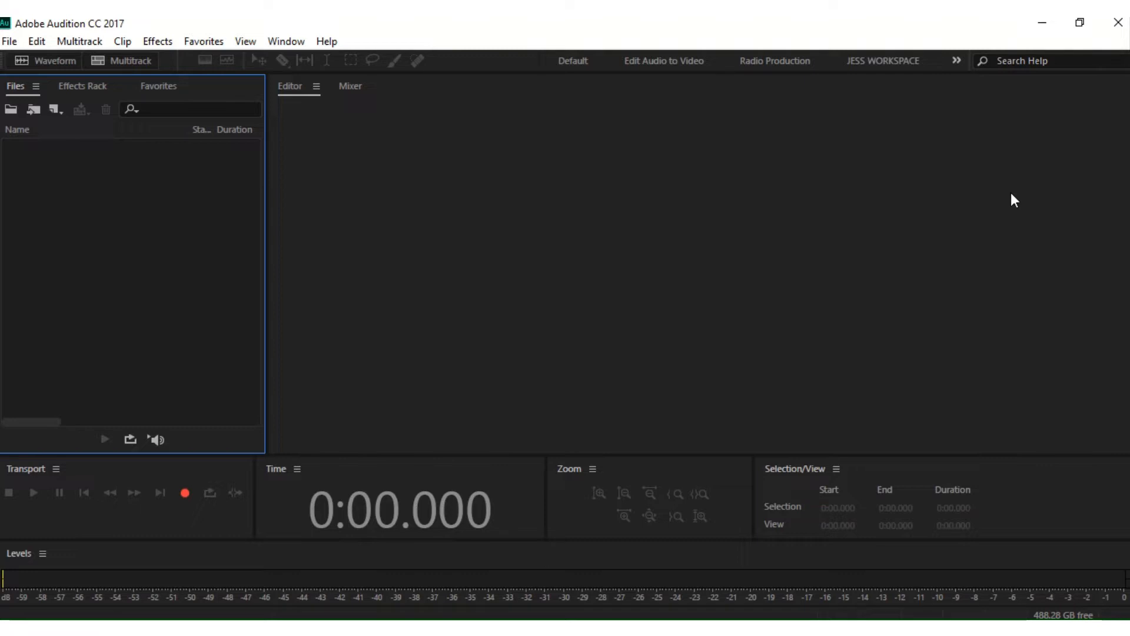
pyautogui.click(960, 63)
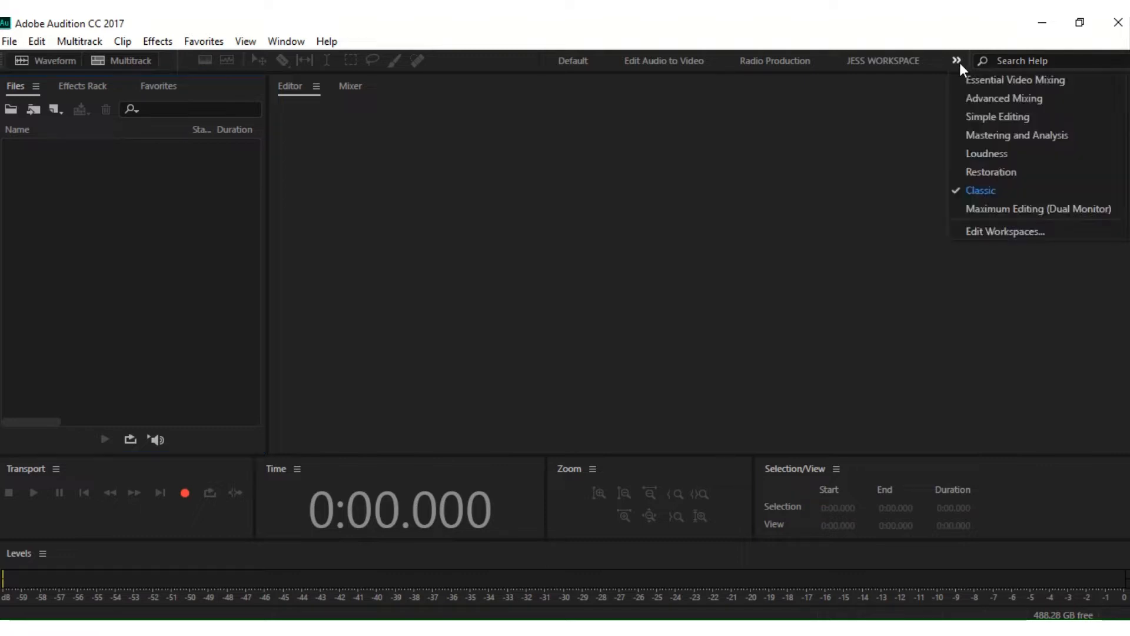
pyautogui.click(1001, 171)
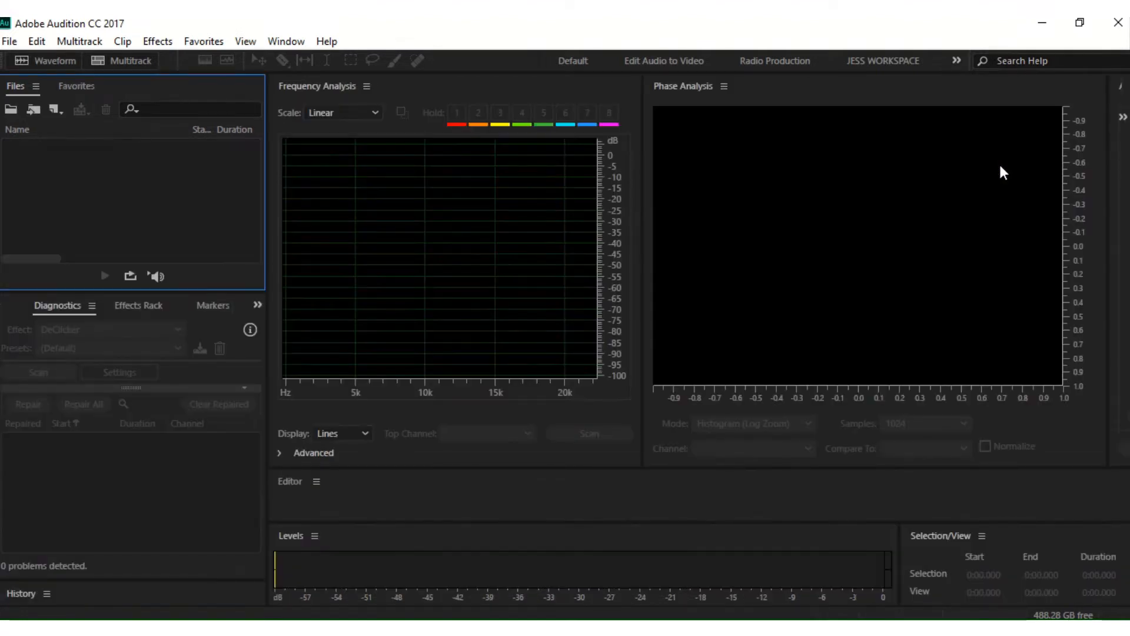
pyautogui.click(959, 61)
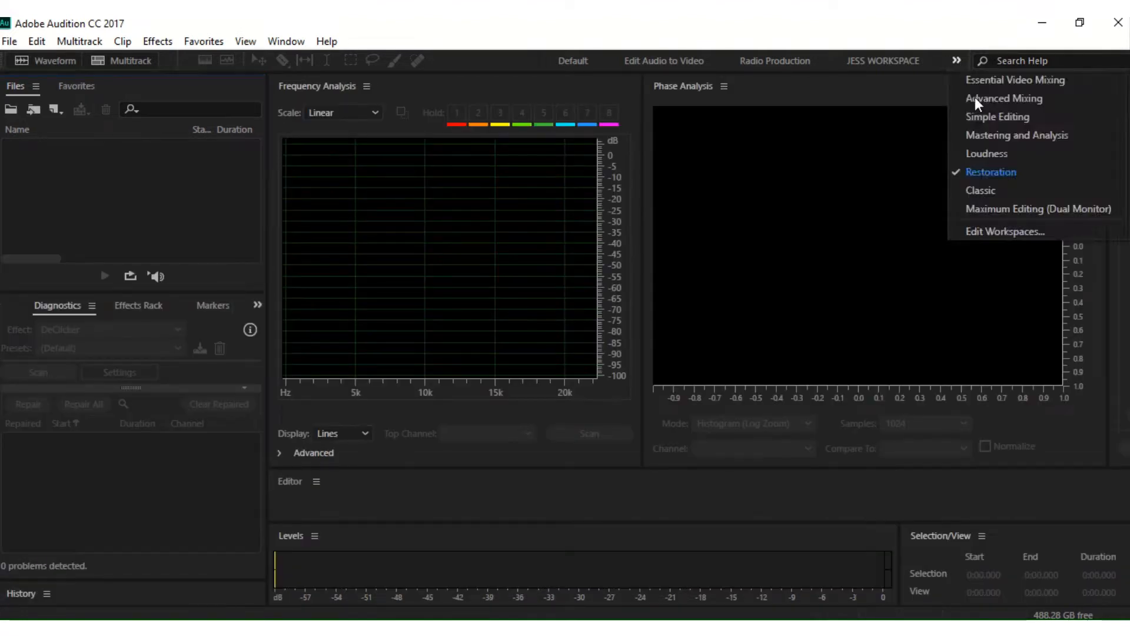
pyautogui.click(989, 154)
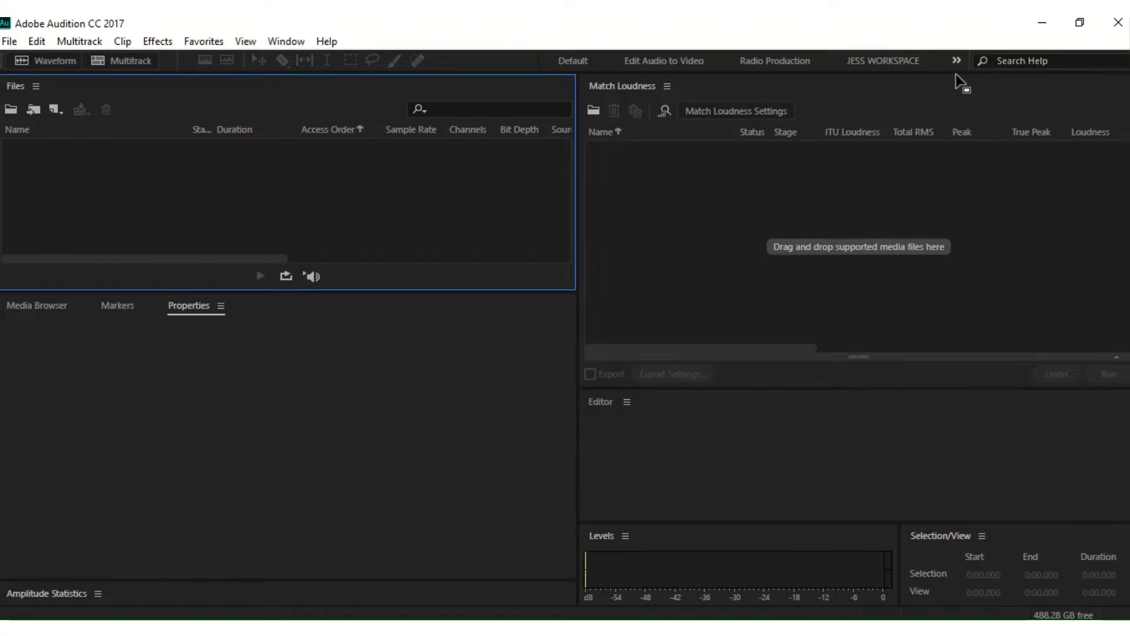
pyautogui.click(960, 60)
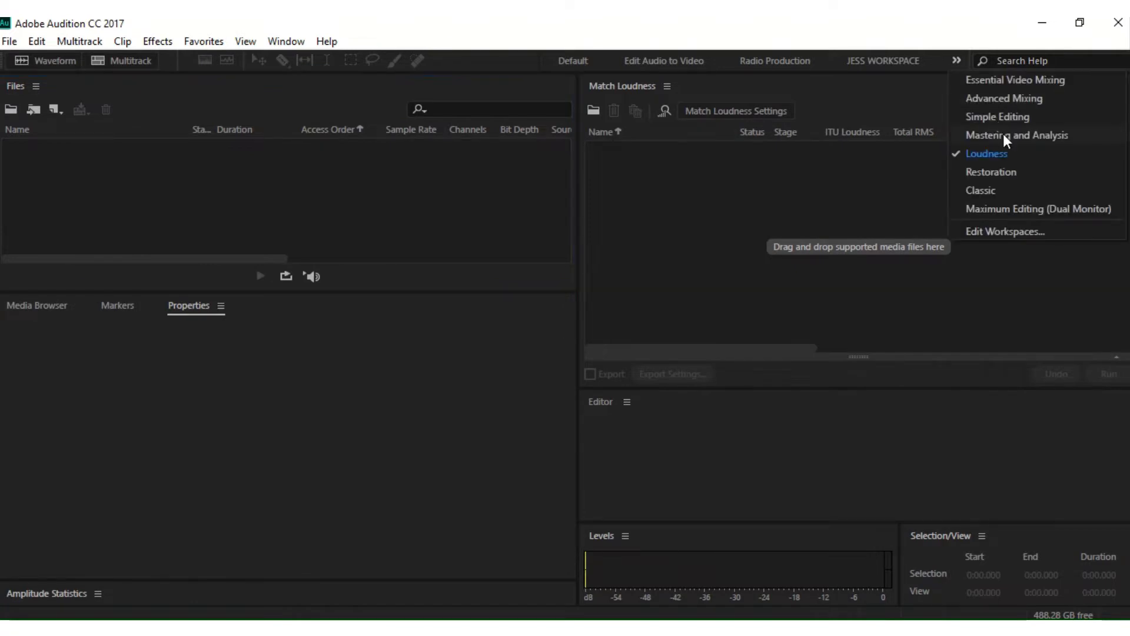
pyautogui.click(1002, 116)
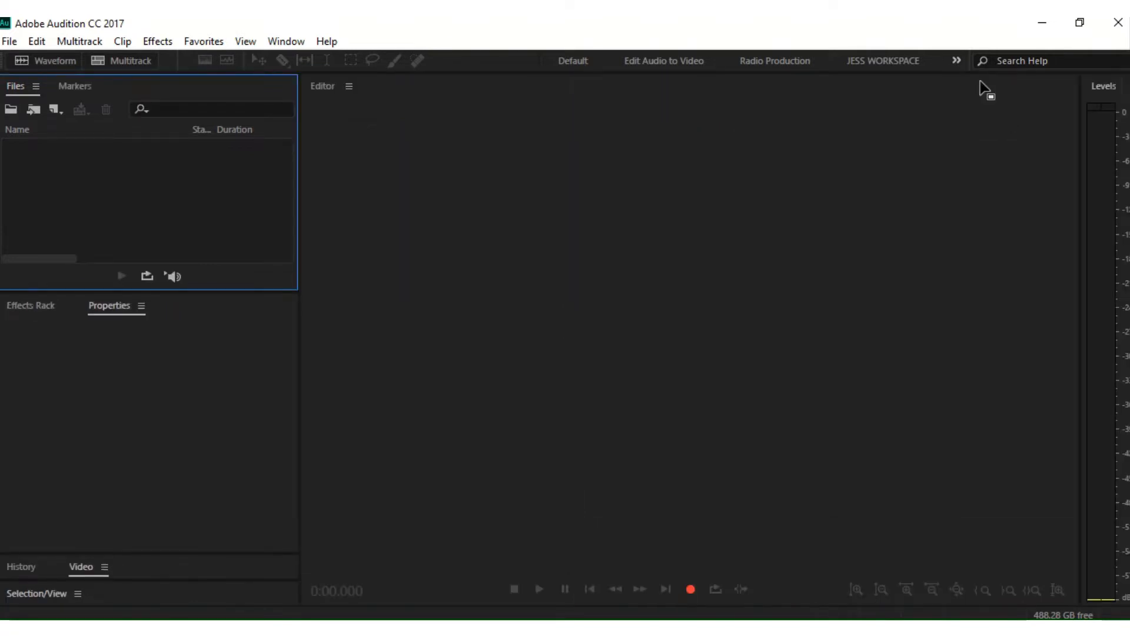
pyautogui.click(957, 61)
pyautogui.click(980, 98)
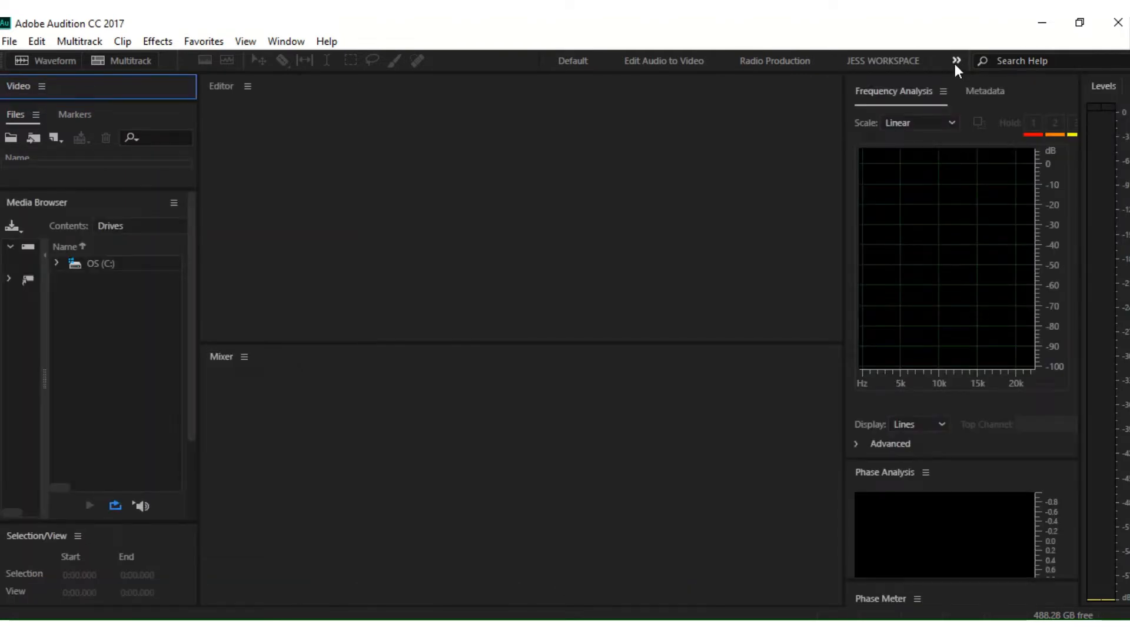
# - Switch the layout to the Classic workspace
pyautogui.click(955, 62)
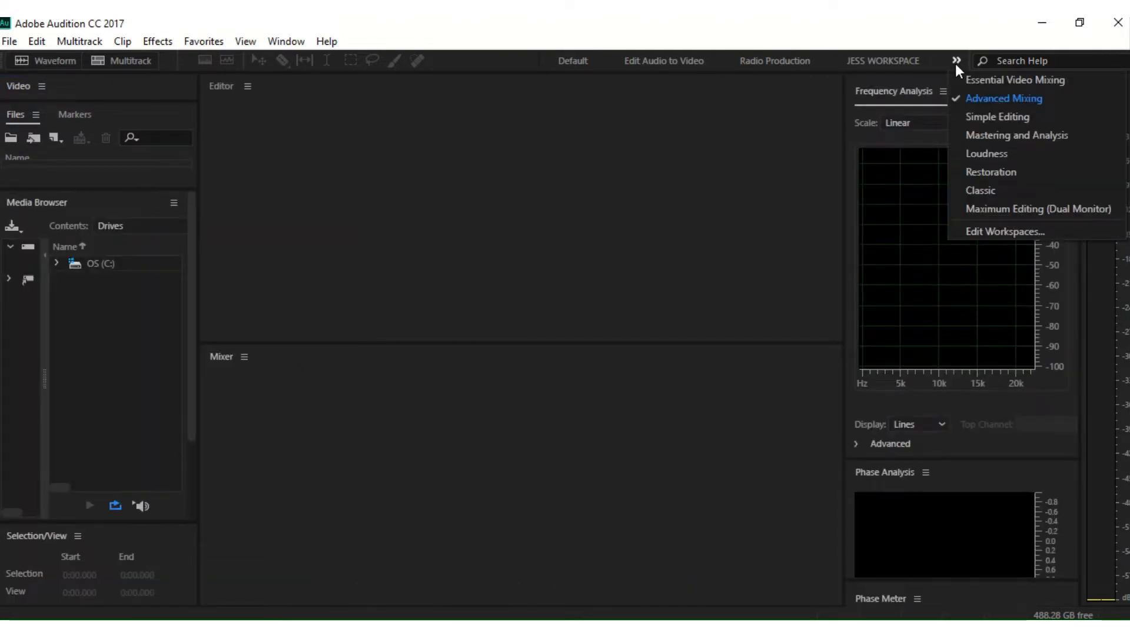
pyautogui.click(998, 194)
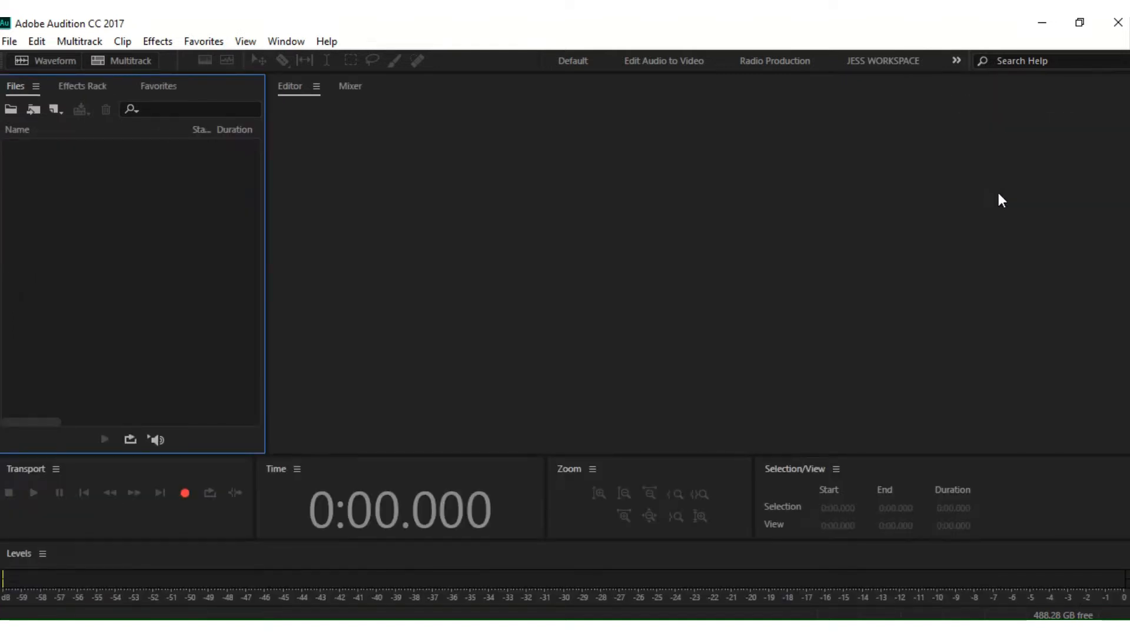
pyautogui.click(956, 62)
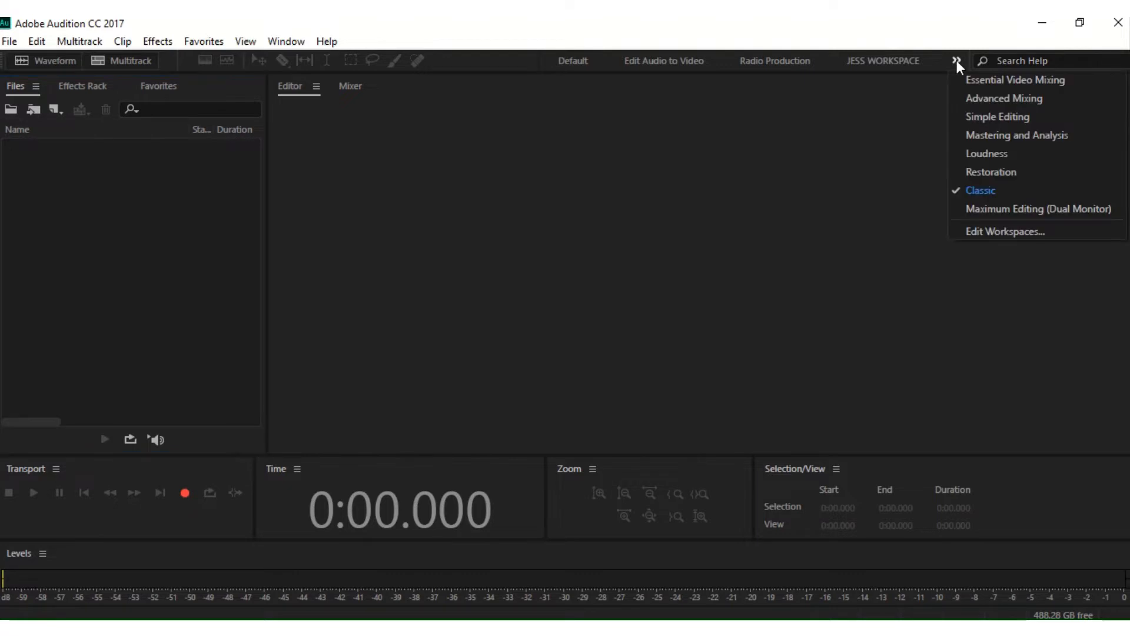
pyautogui.click(883, 180)
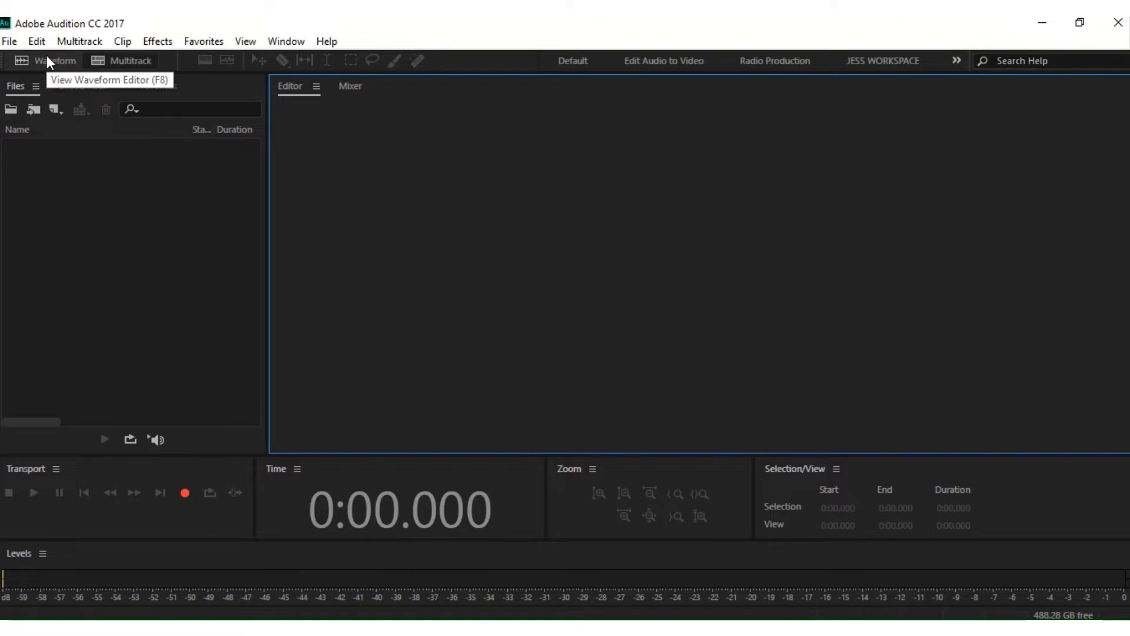
# - Create a new 44100 Hz, stereo, 32-bit (float) audio file, named with the presenter's first name followed by "Test"
pyautogui.click(10, 42)
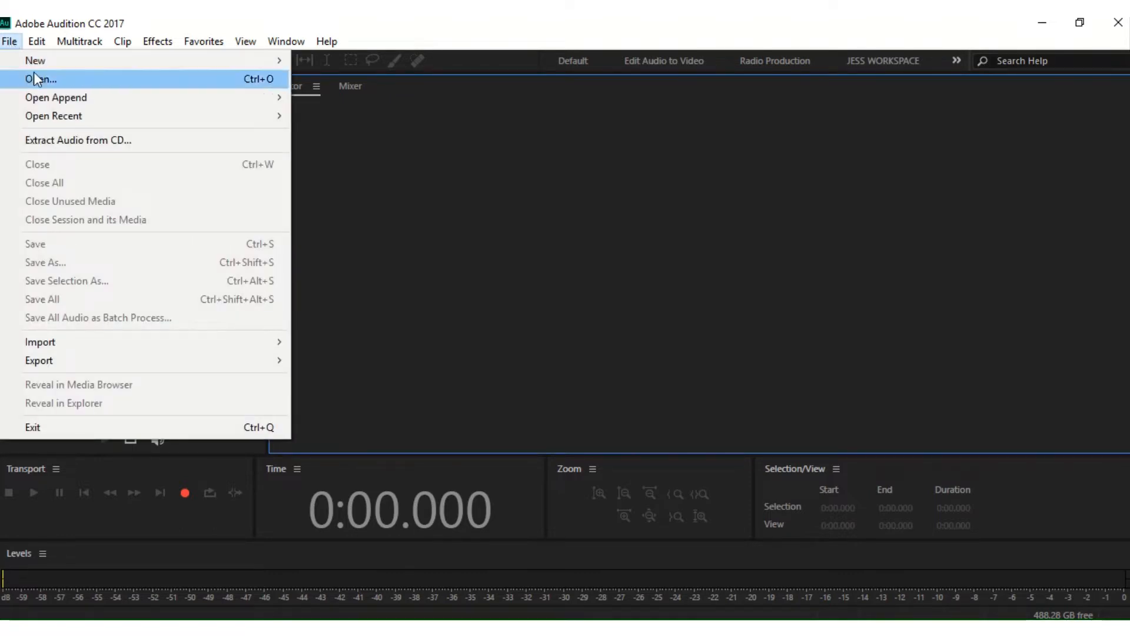
pyautogui.moveTo(34, 68)
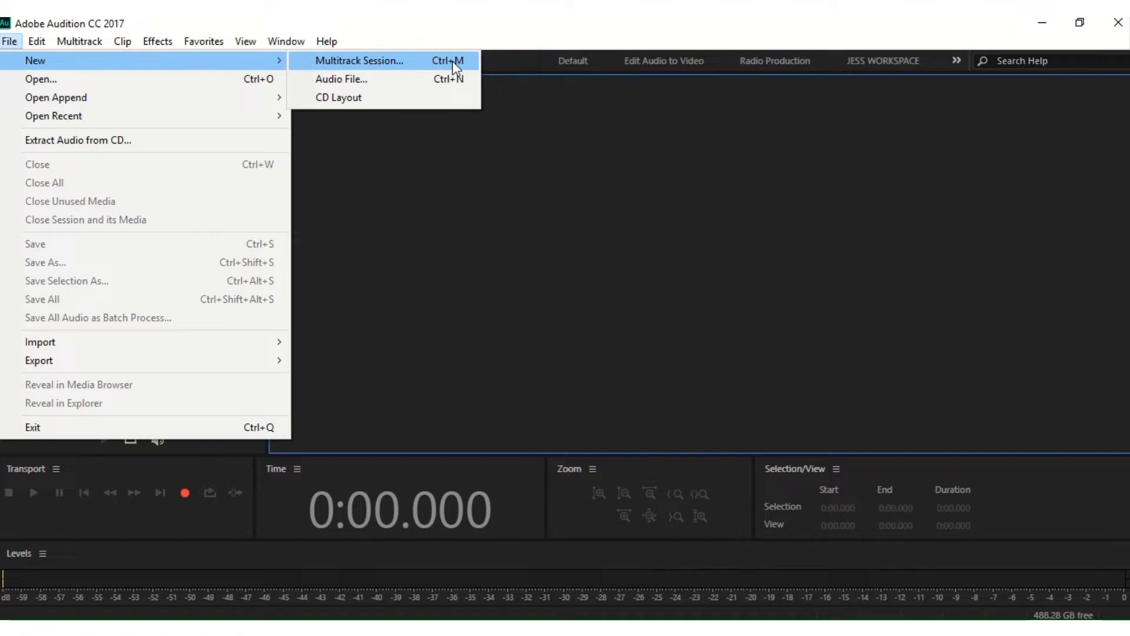
pyautogui.click(405, 83)
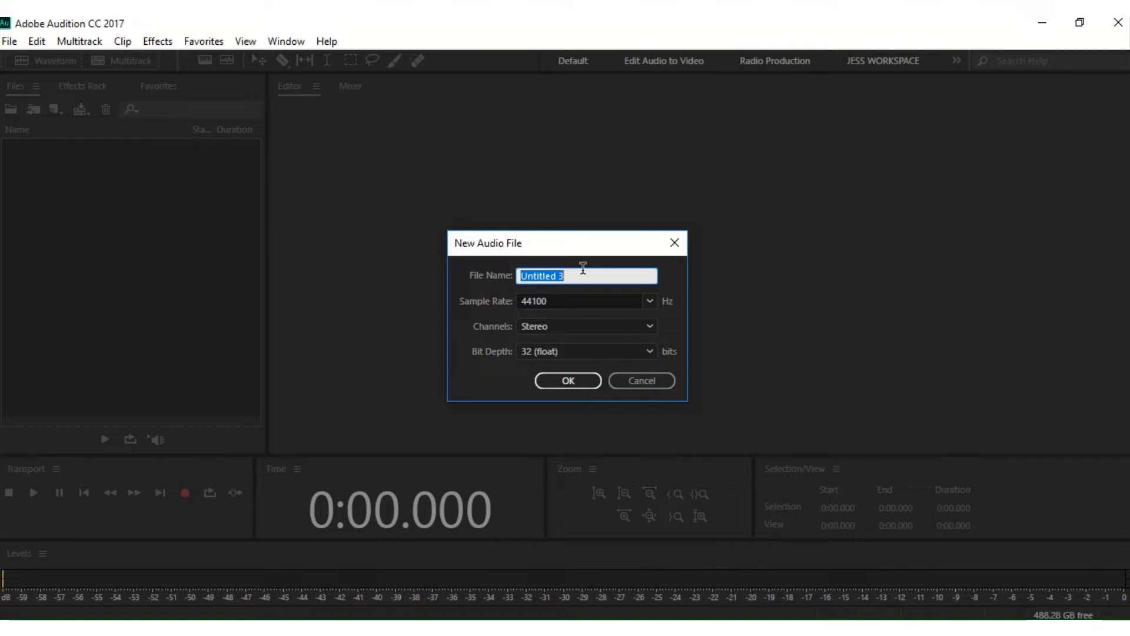
pyautogui.write('Jessia')
pyautogui.press('BackSpace')
pyautogui.write('ca Test')
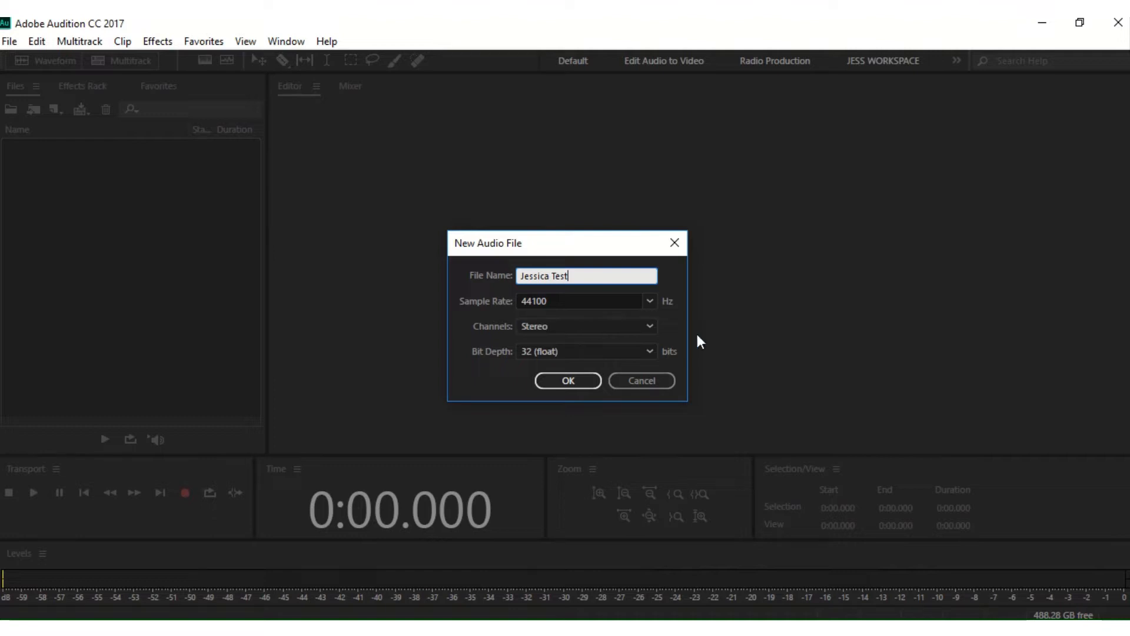
pyautogui.click(634, 328)
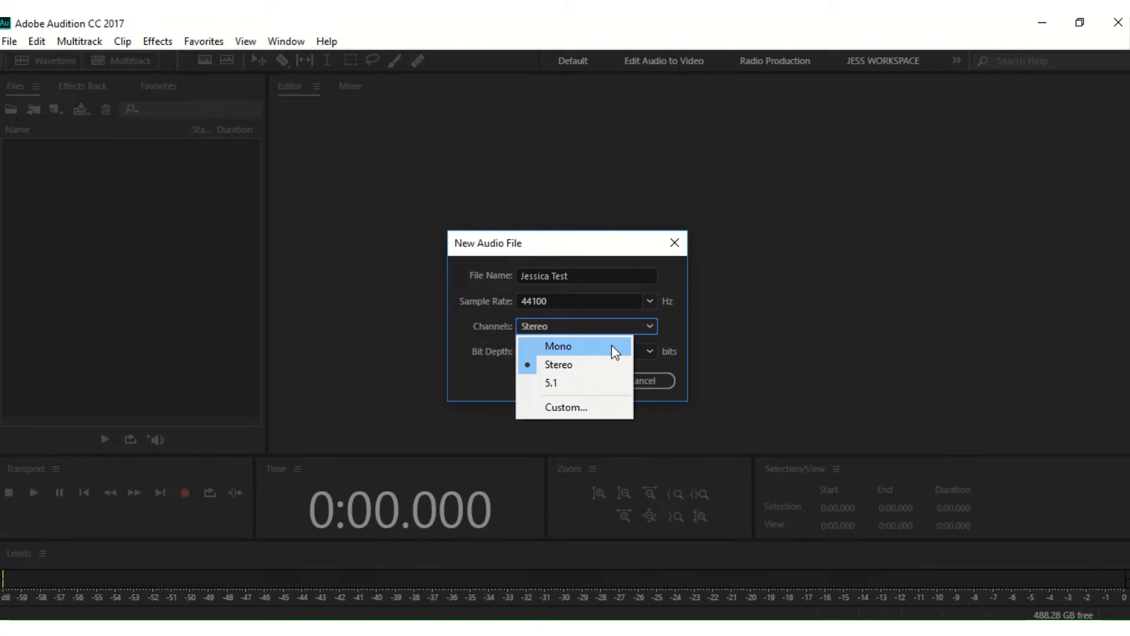
pyautogui.click(605, 331)
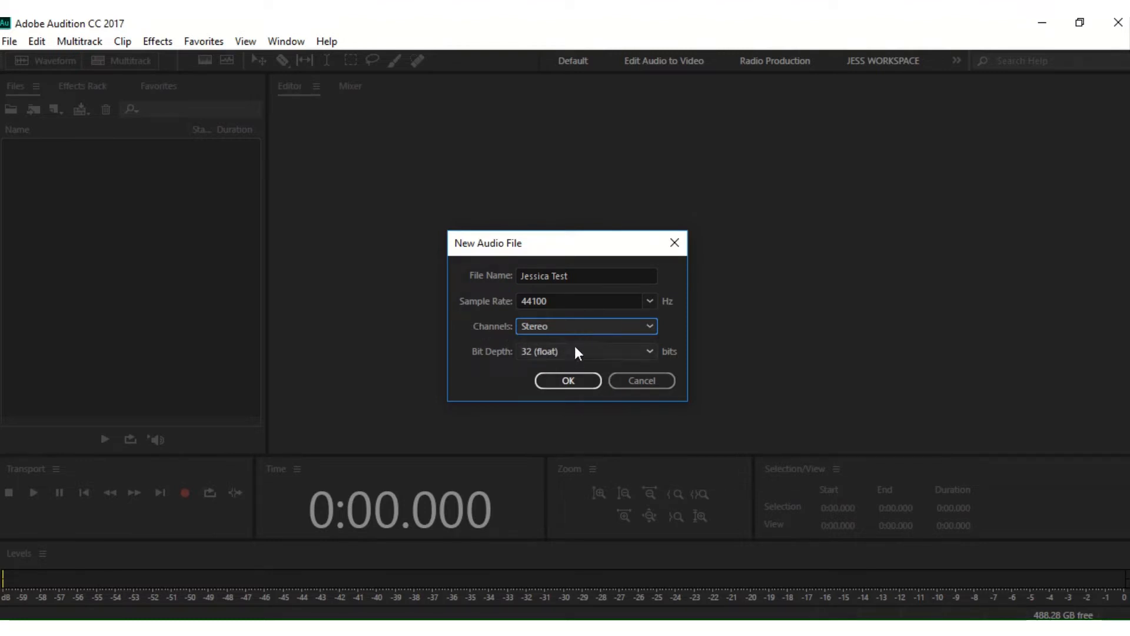
pyautogui.click(573, 383)
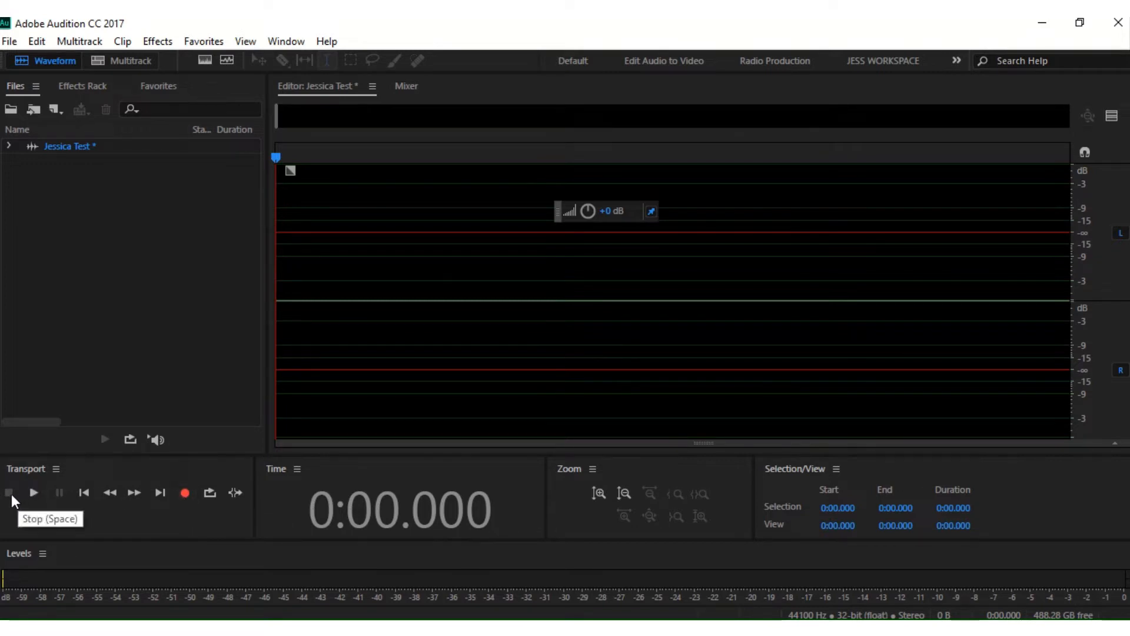
# - Record about 1 minute 48 seconds of speech into the new audio file and stop the recording
pyautogui.click(193, 492)
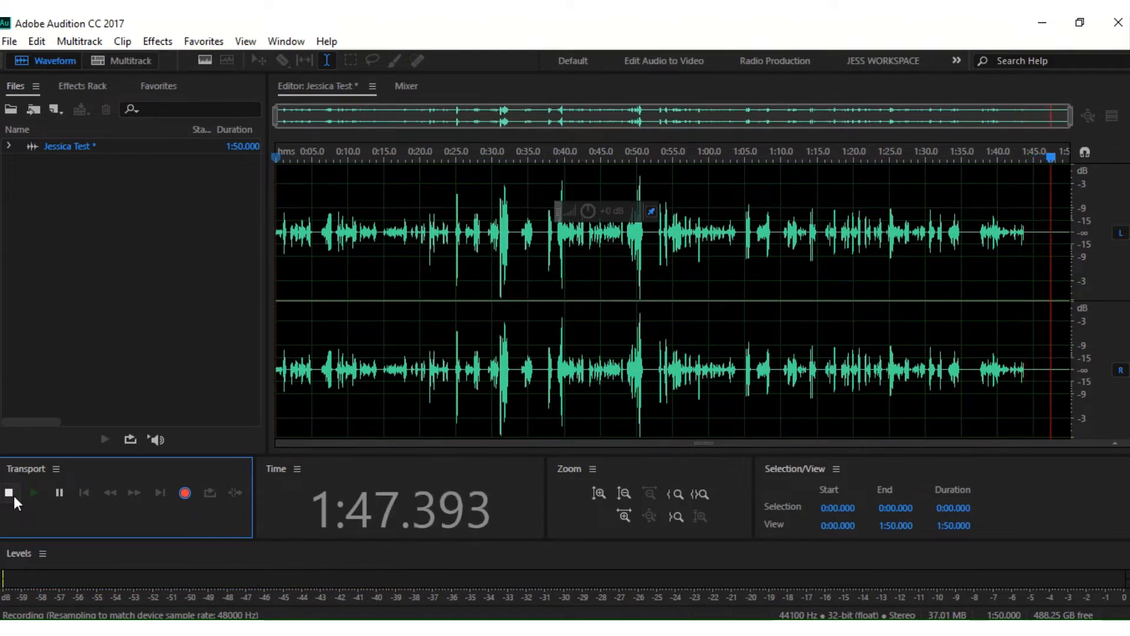
pyautogui.click(13, 496)
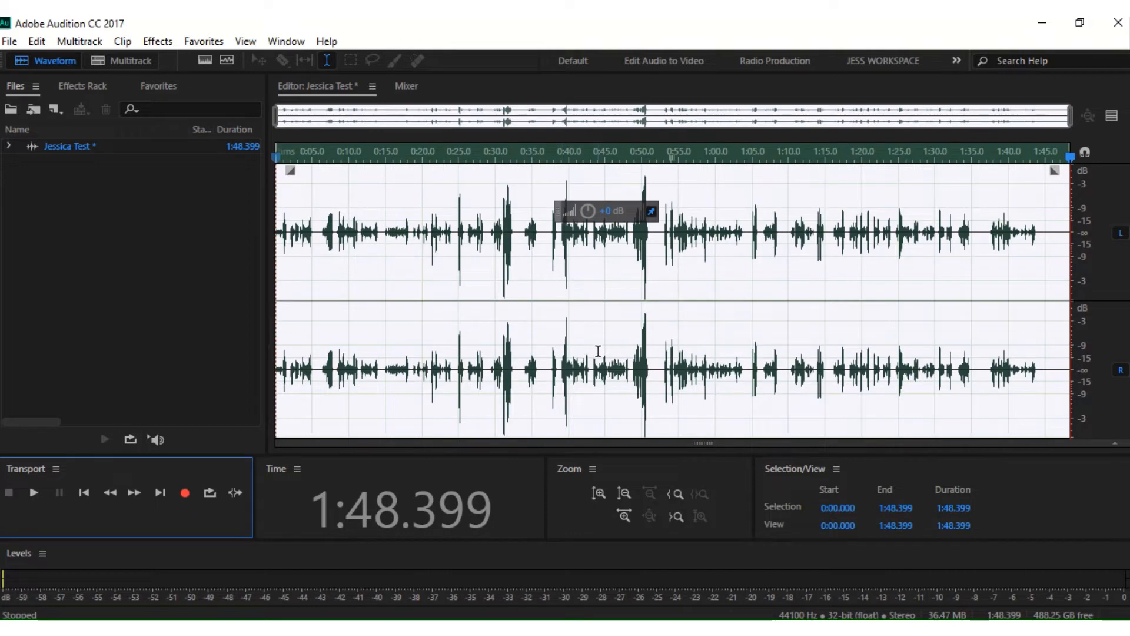
# - Place the playhead at various points along the recorded waveform, from its start to about 1:32
pyautogui.click(567, 350)
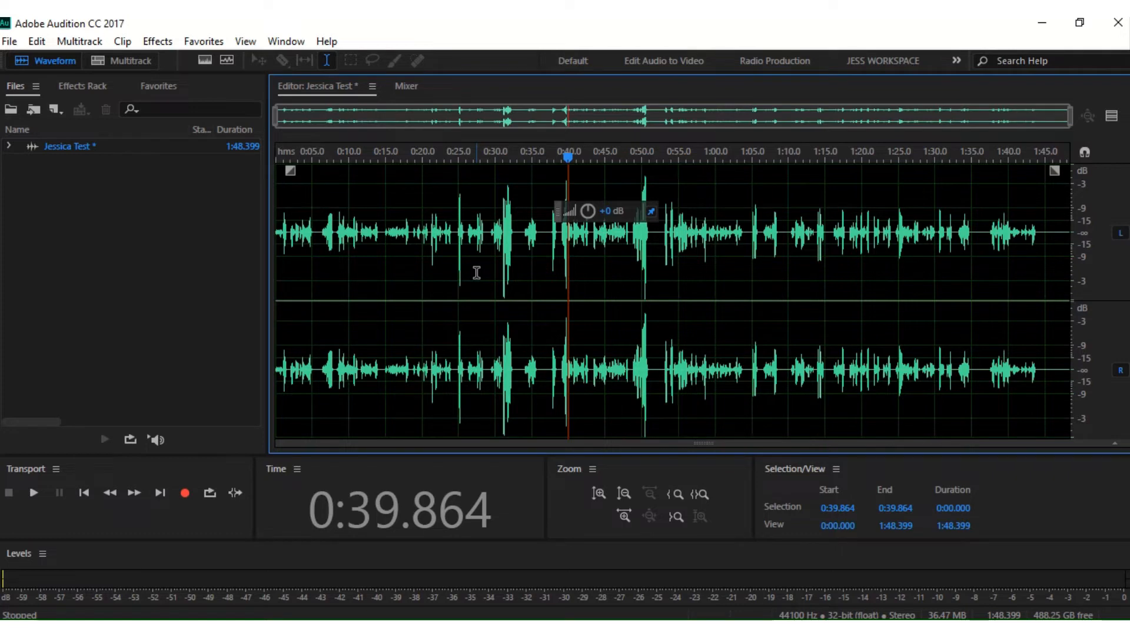
pyautogui.click(944, 280)
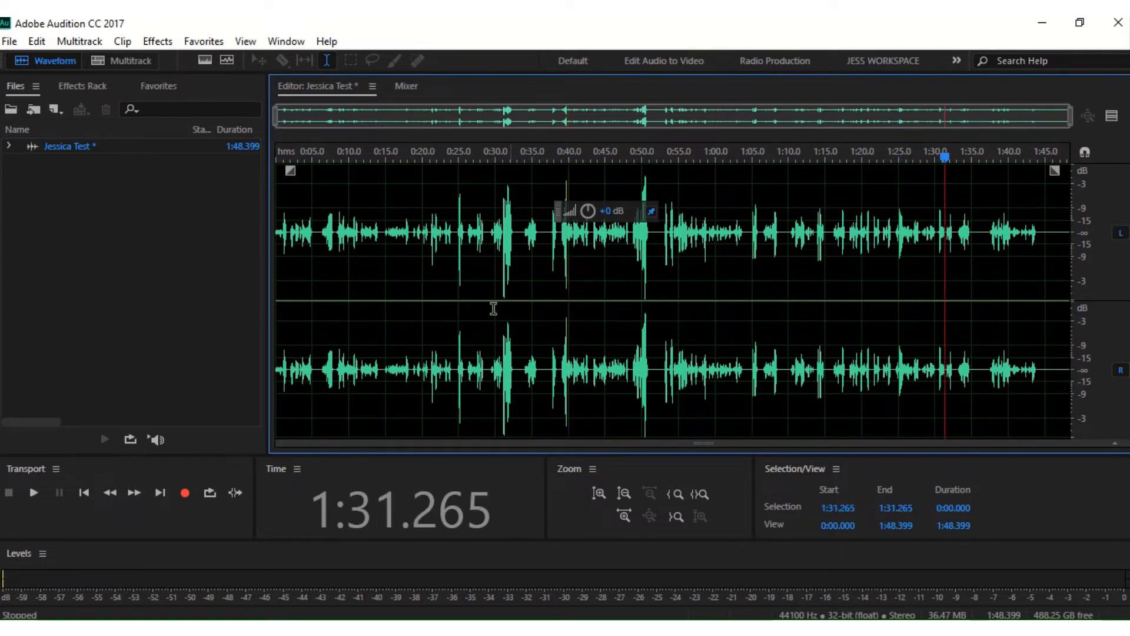
pyautogui.click(293, 302)
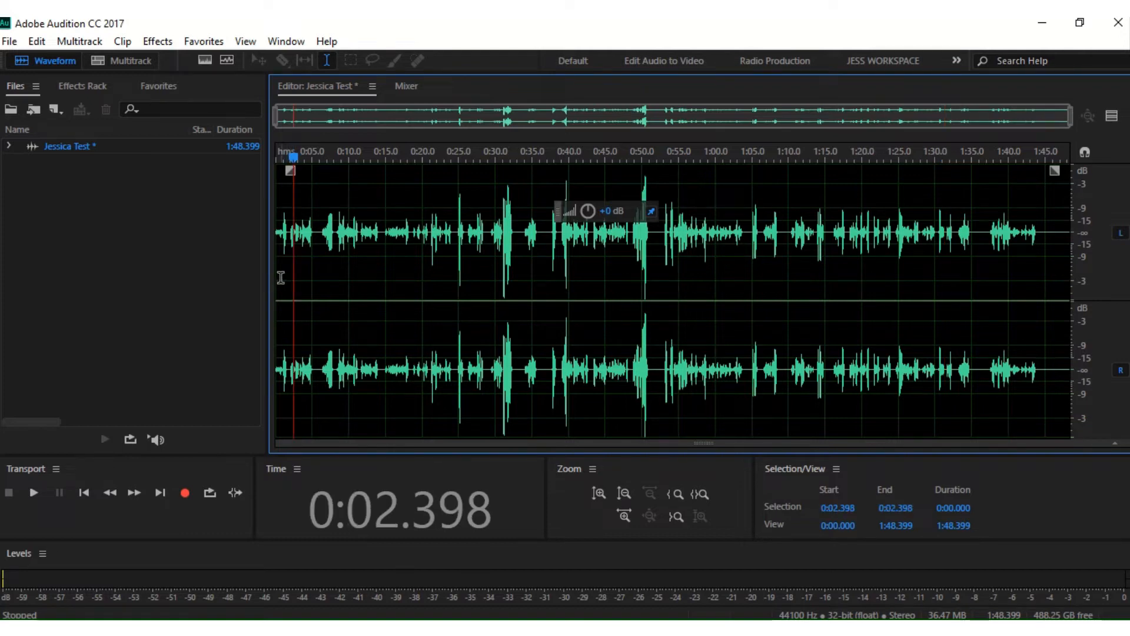
pyautogui.click(277, 276)
pyautogui.click(404, 252)
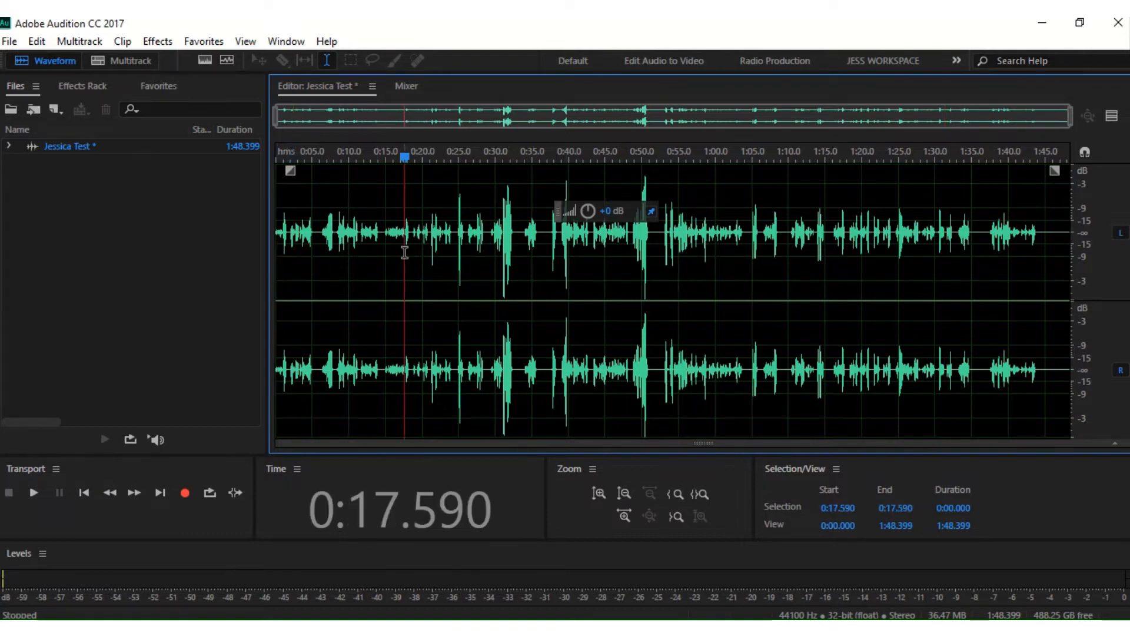
pyautogui.click(565, 289)
pyautogui.click(670, 281)
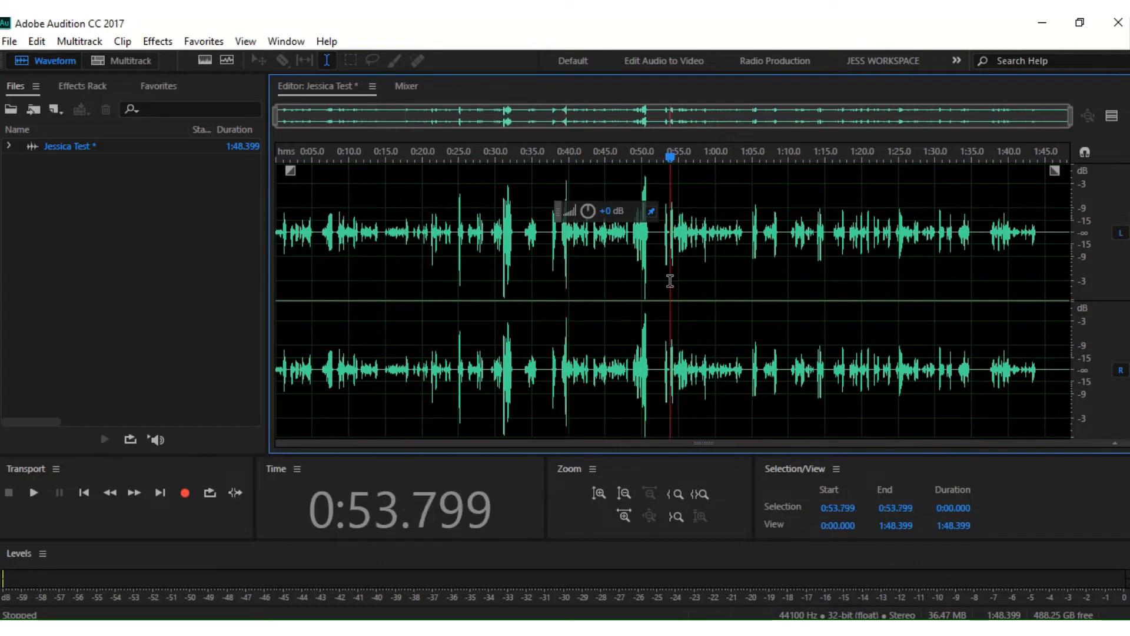
pyautogui.click(884, 241)
pyautogui.click(952, 246)
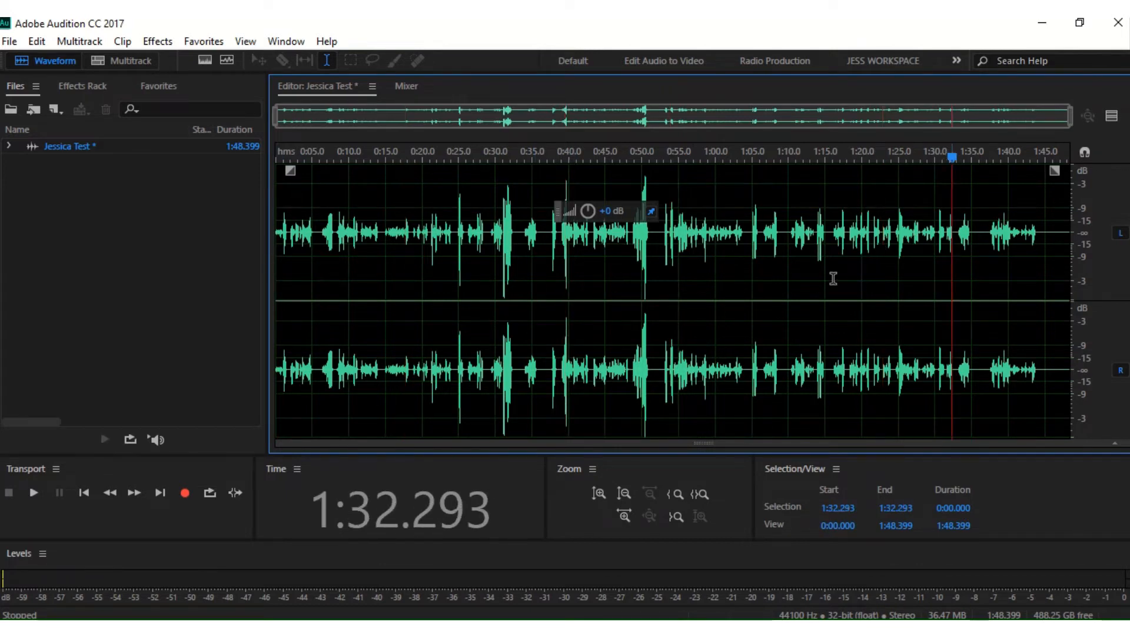
# - Return the playhead to the start of the recording, play about the first five seconds and stop
pyautogui.click(318, 336)
pyautogui.click(276, 246)
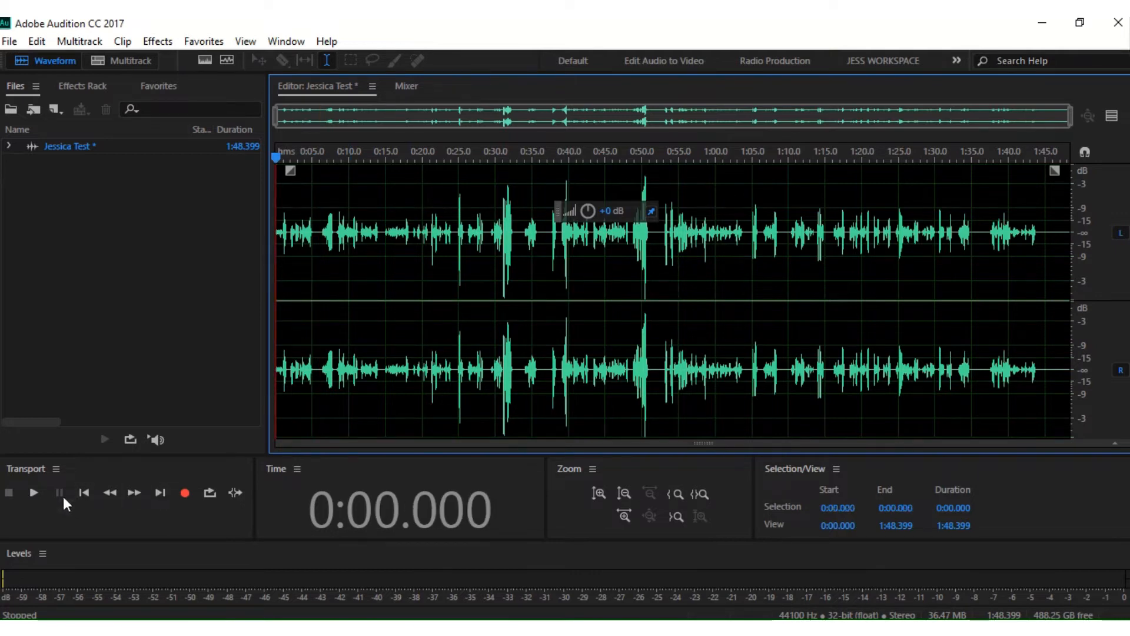
pyautogui.click(34, 492)
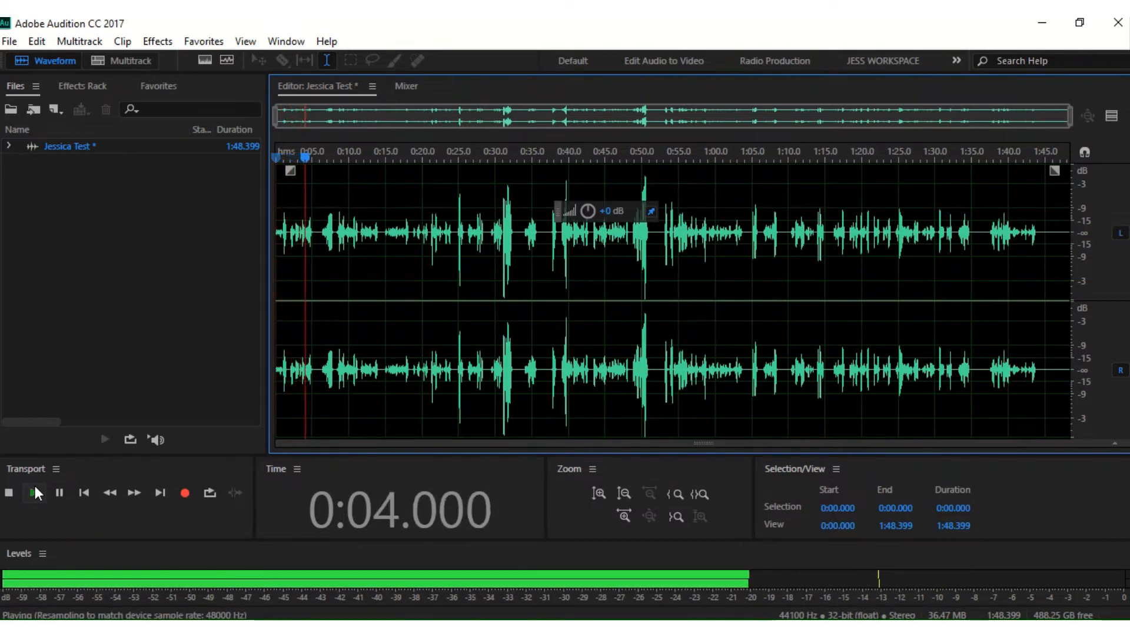
pyautogui.click(34, 492)
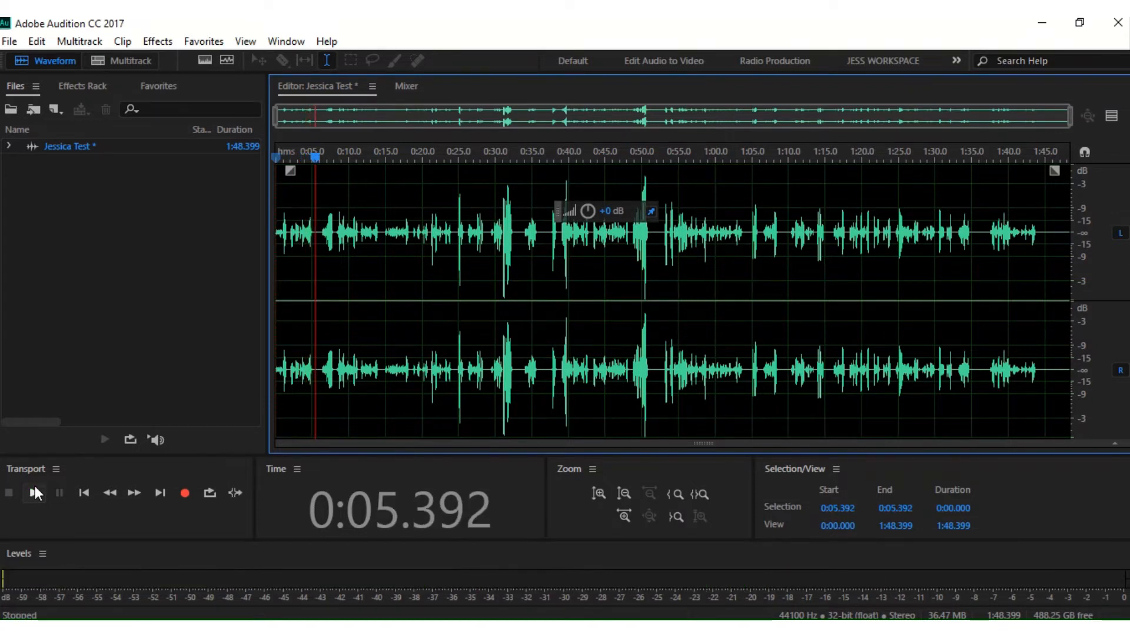
# - Play short passages of the recording from about 0:17.9, 0:54.1 and 1:18.9, stopping each after a few seconds
pyautogui.click(407, 233)
pyautogui.press('space')
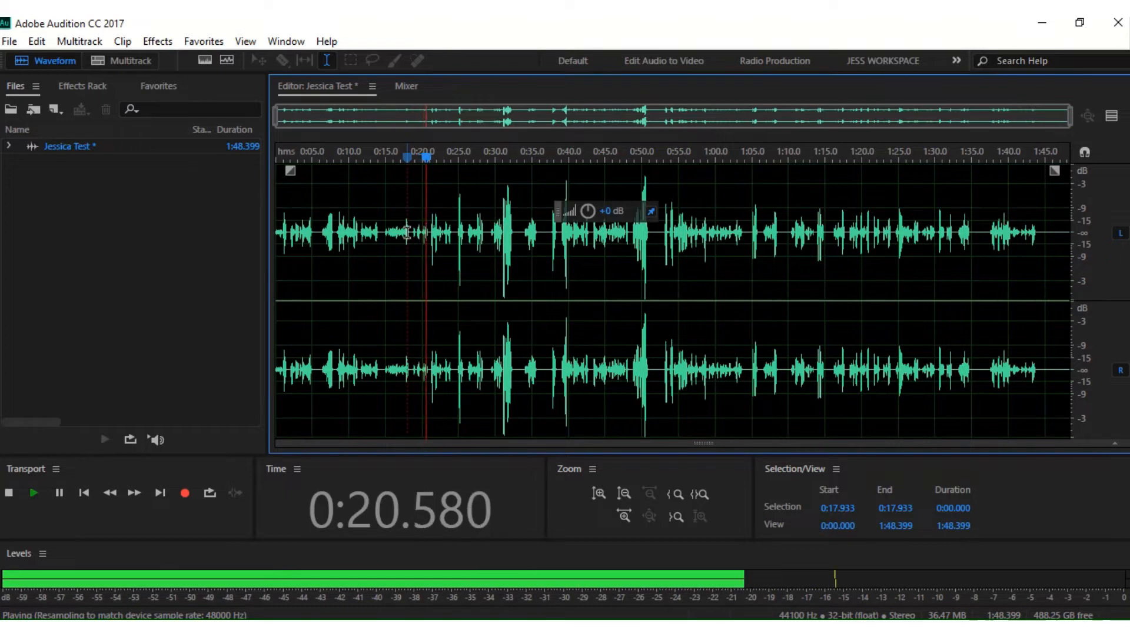
pyautogui.press('space')
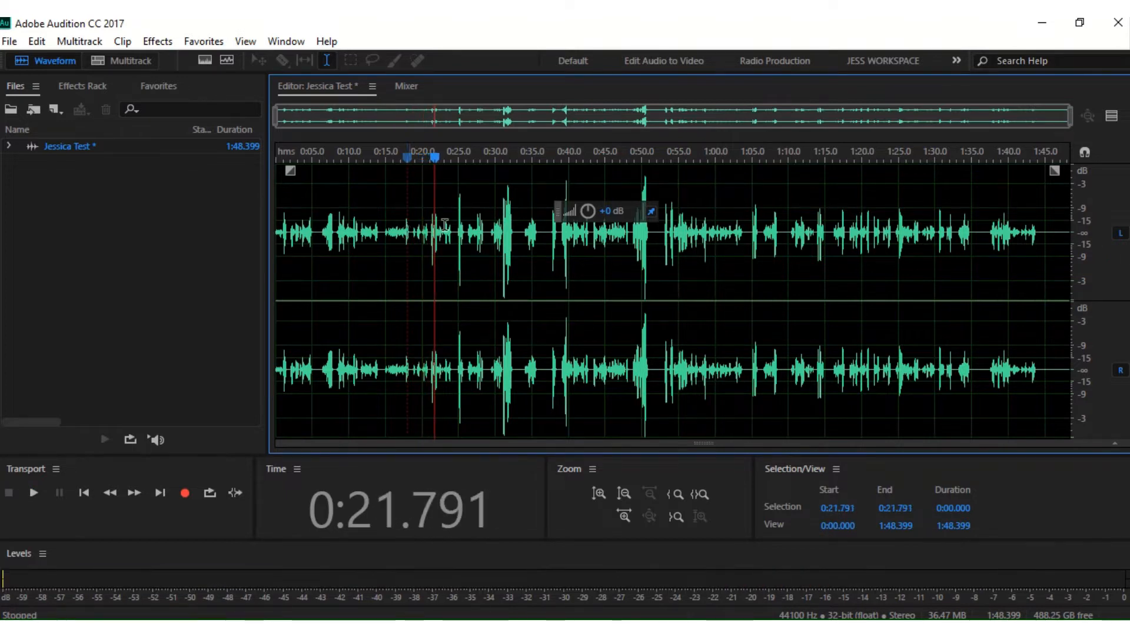
pyautogui.click(672, 268)
pyautogui.press('space')
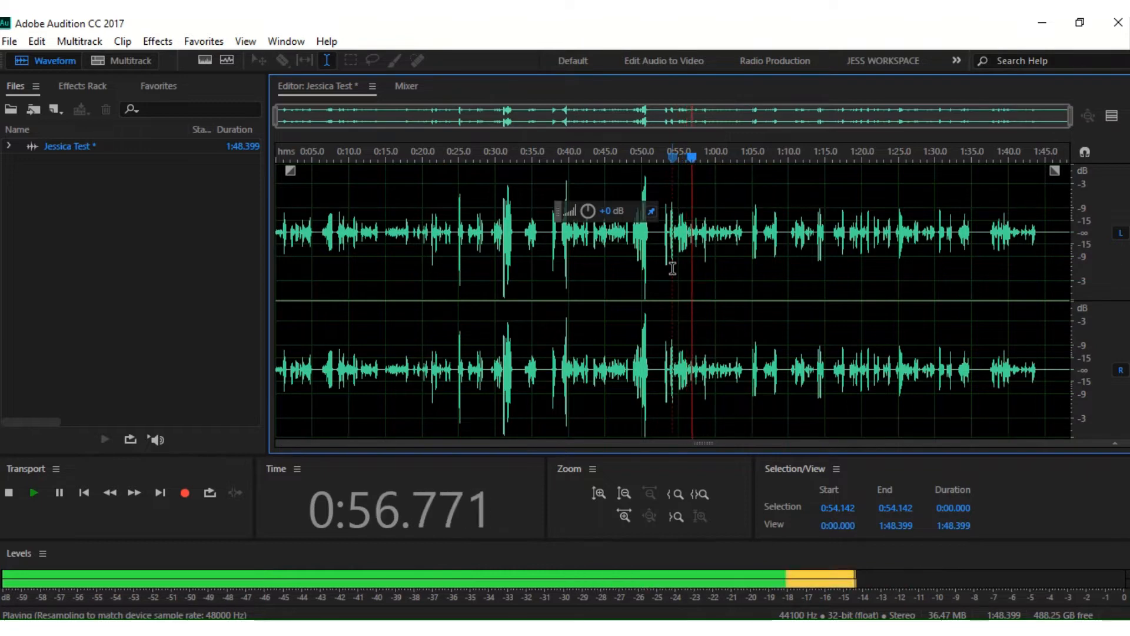
pyautogui.press('space')
pyautogui.click(854, 241)
pyautogui.press('space')
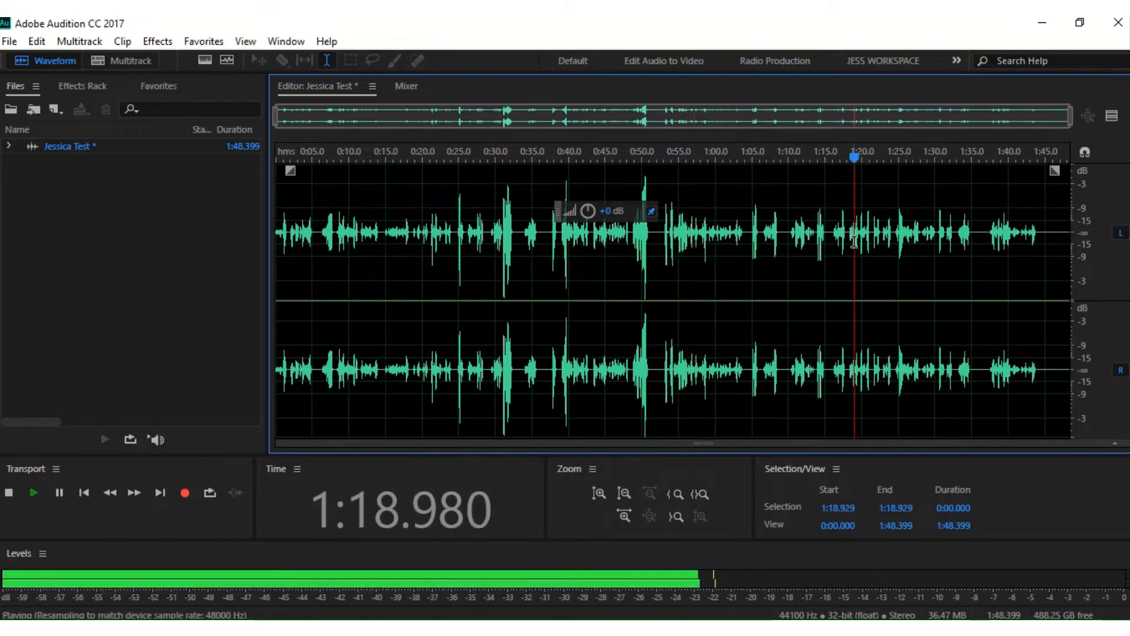
pyautogui.press('space')
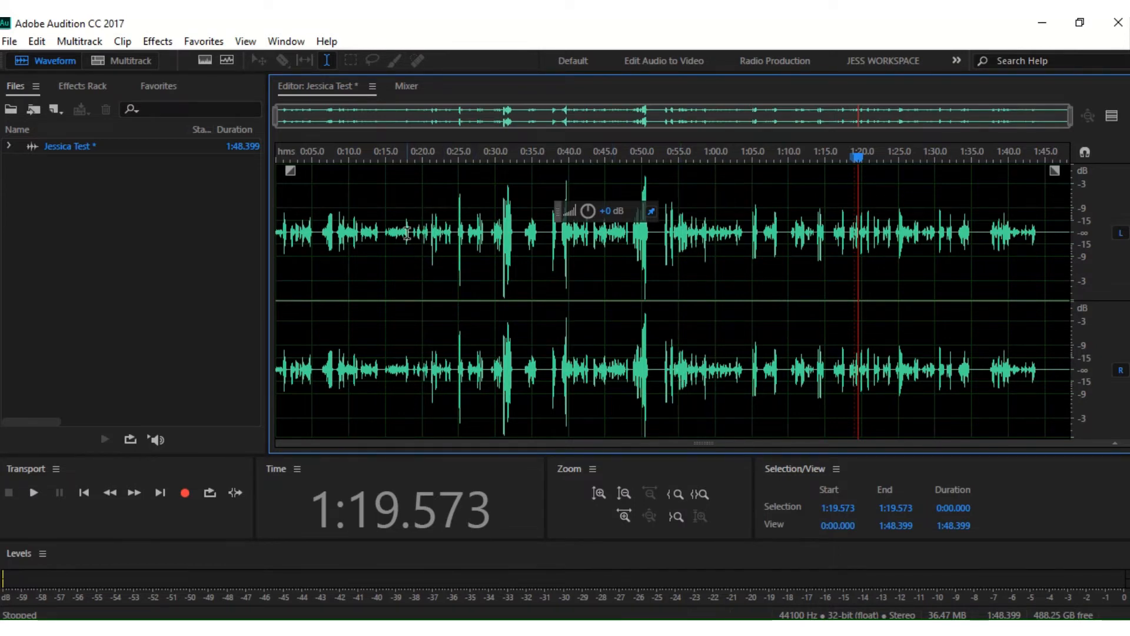
# - Select the range from about 0:24.1 to 0:32.8, play part of it, and clear the selection
pyautogui.click(406, 233)
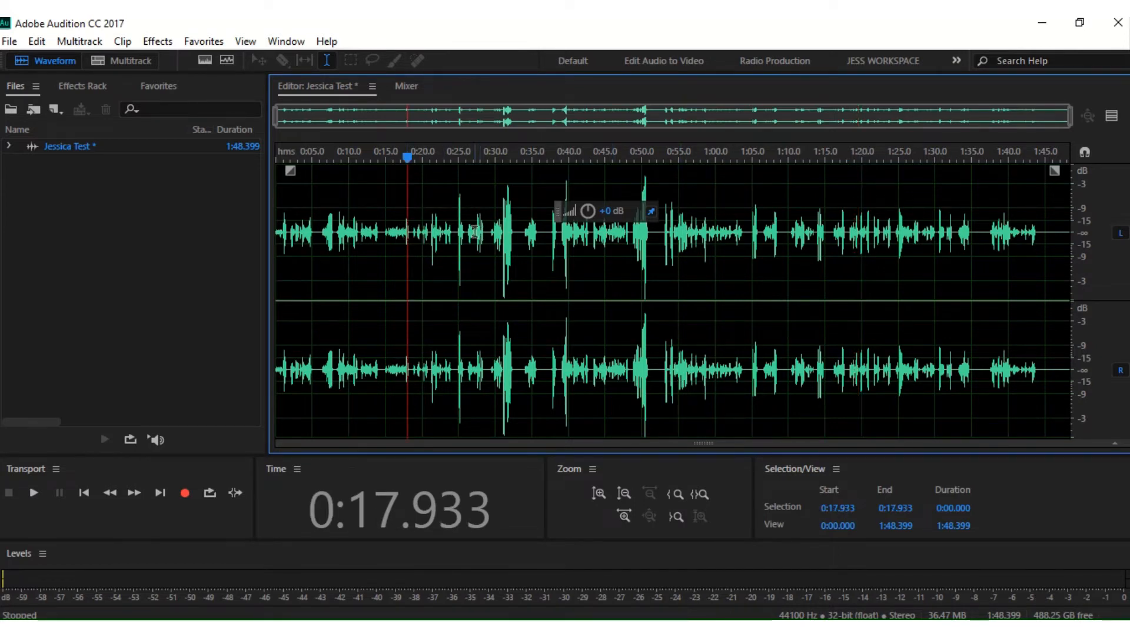
pyautogui.click(452, 232)
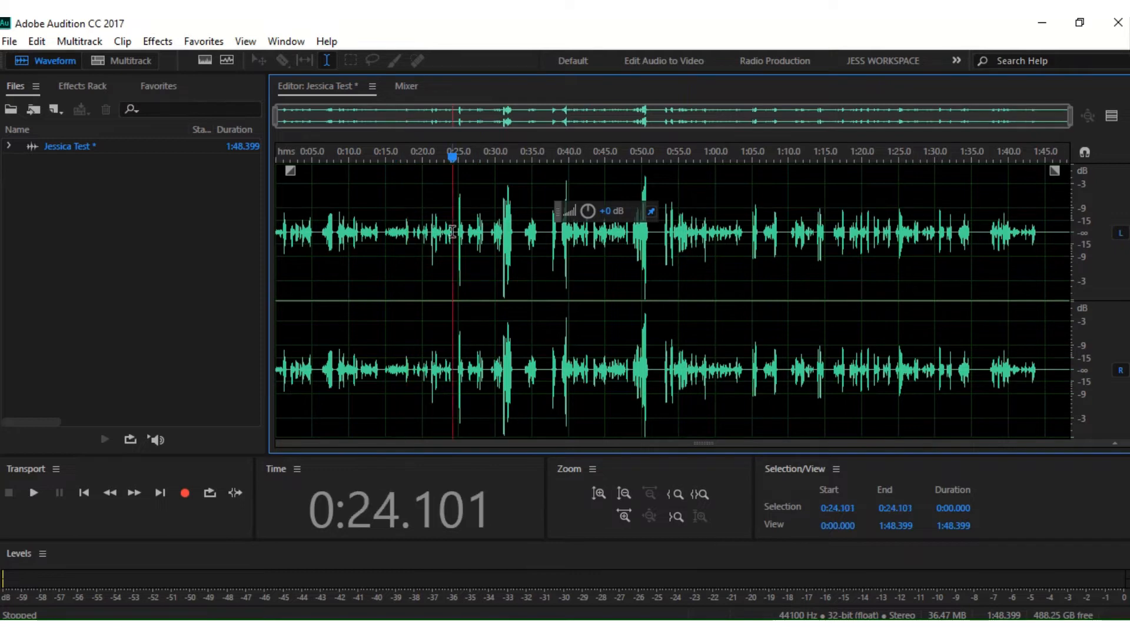
pyautogui.moveTo(452, 231); pyautogui.dragTo(516, 274)
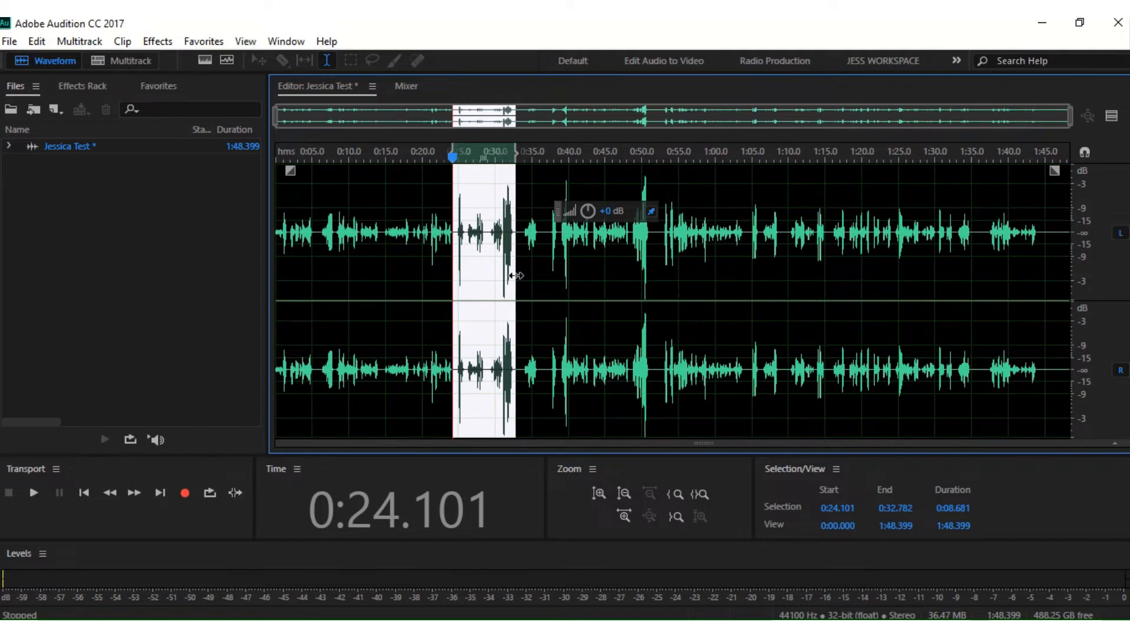
pyautogui.press('space')
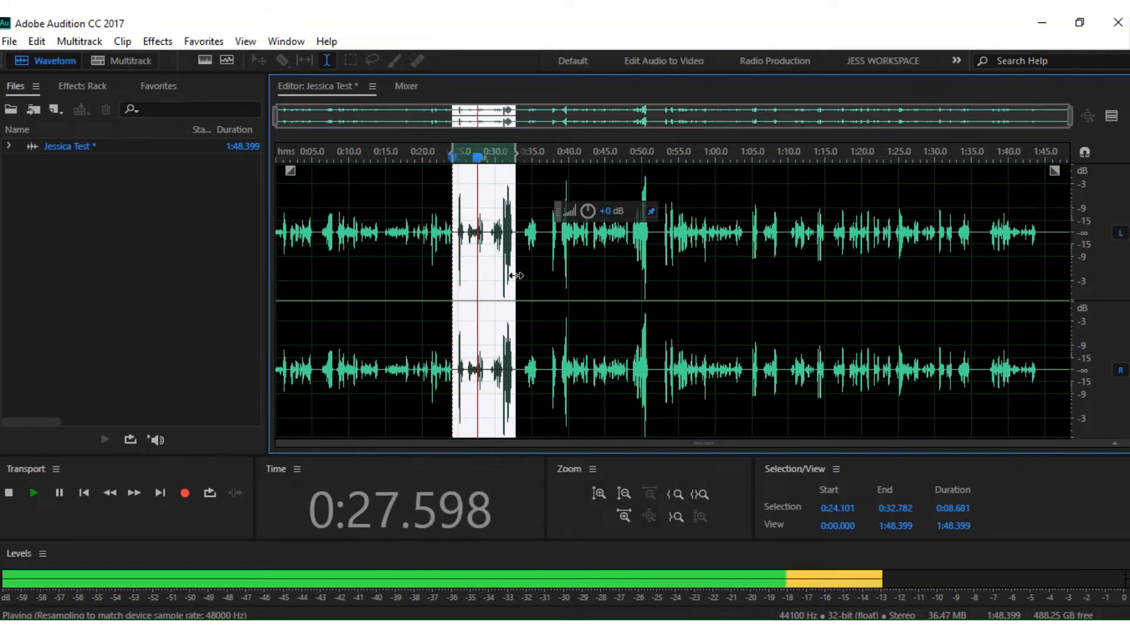
pyautogui.press('space')
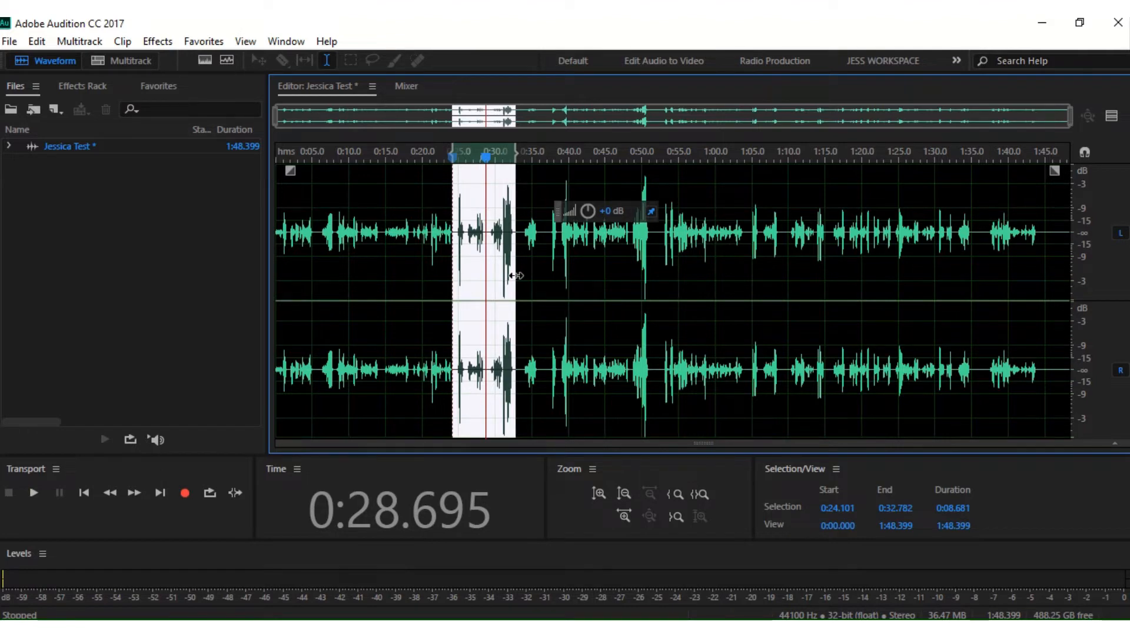
pyautogui.click(596, 255)
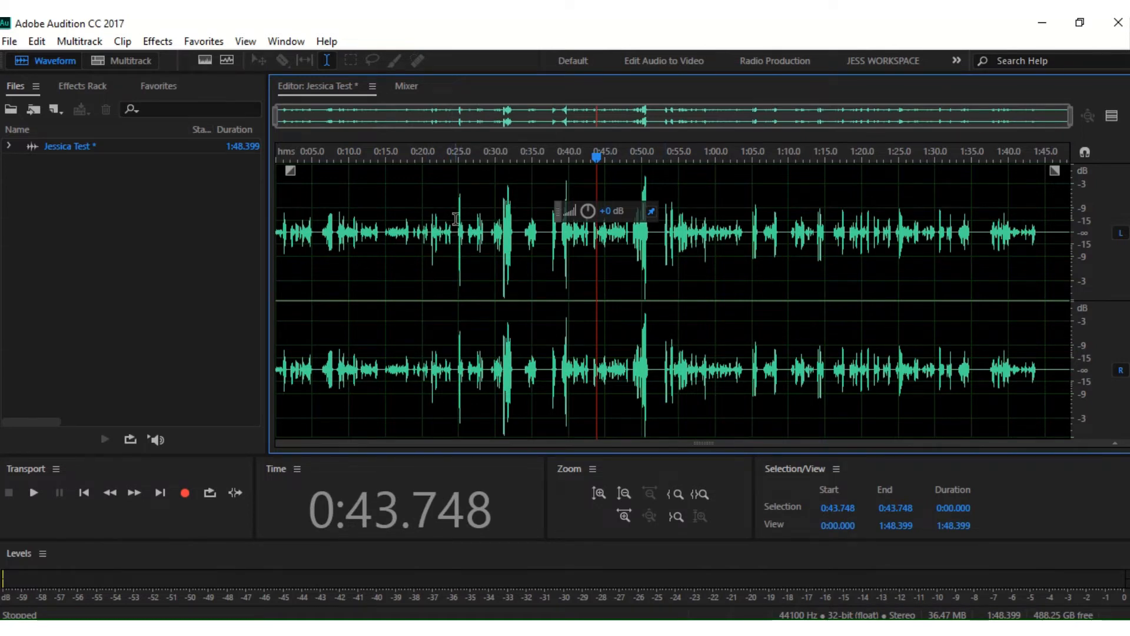
# - Preview and delete the range from about 0:24.6 to 0:29.0, and undo the deletion
pyautogui.moveTo(457, 219); pyautogui.dragTo(488, 256)
pyautogui.press('space')
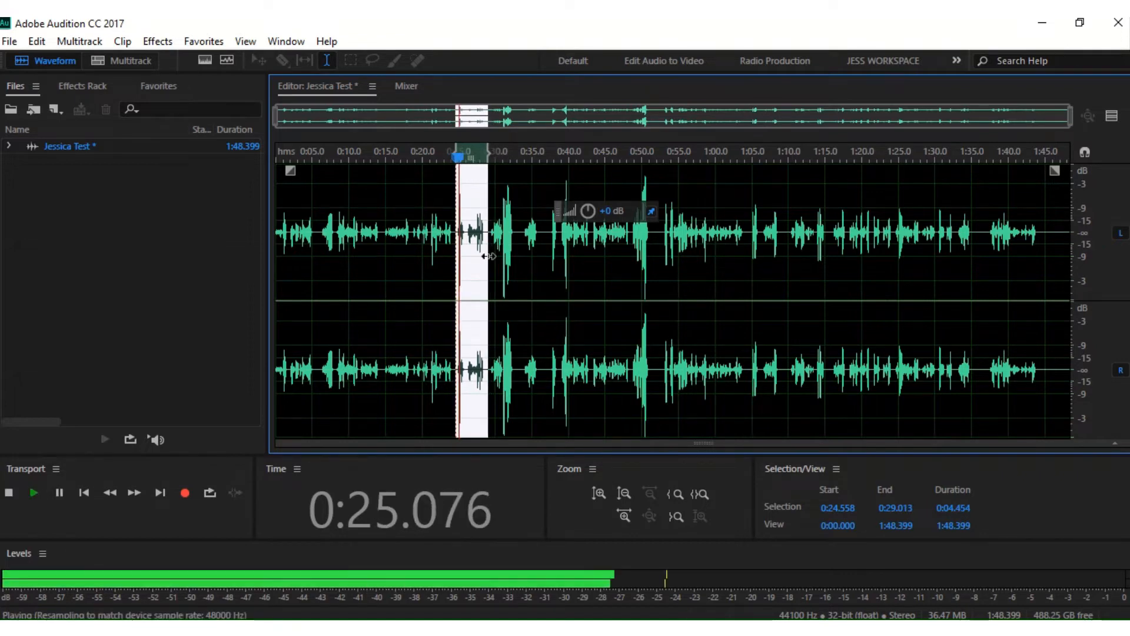
pyautogui.press('space')
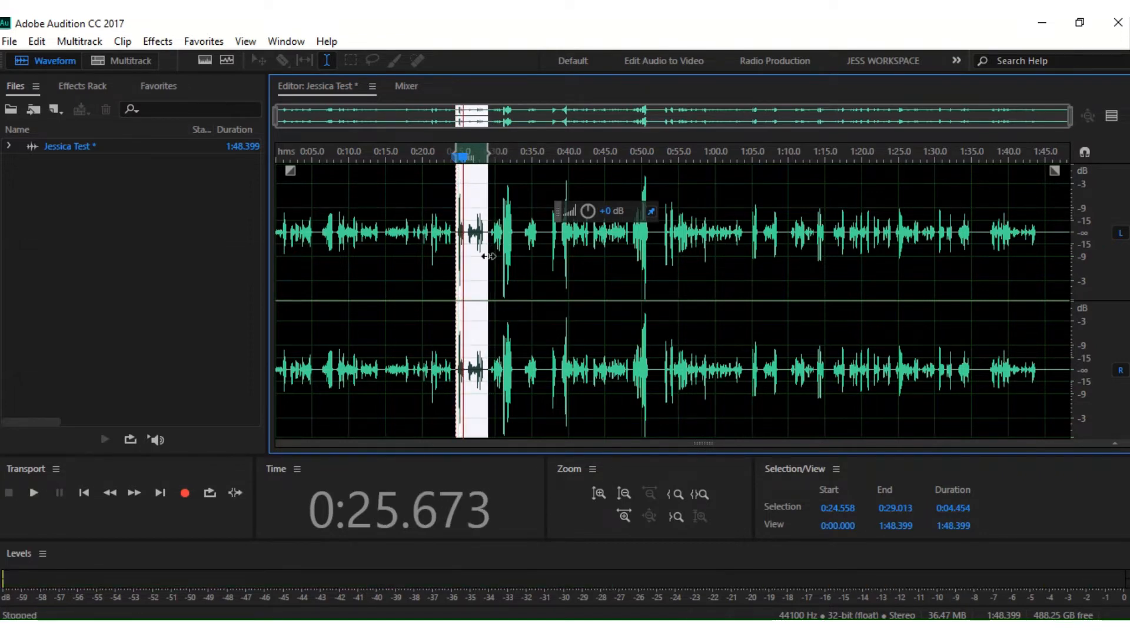
pyautogui.press('Delete')
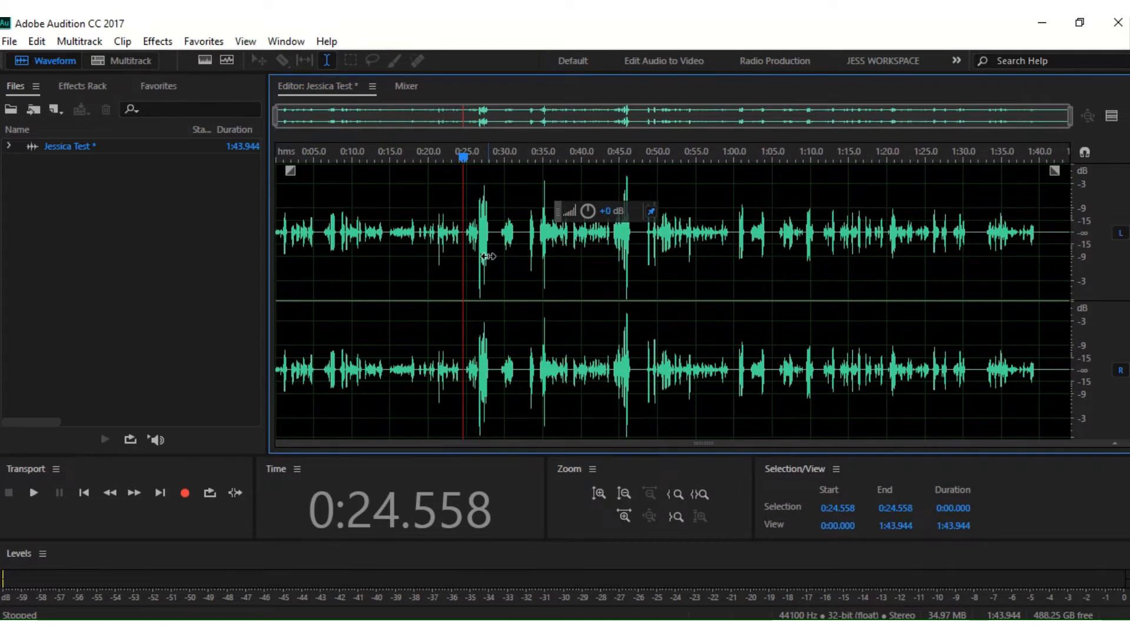
pyautogui.hotkey('ctrl', 'v')
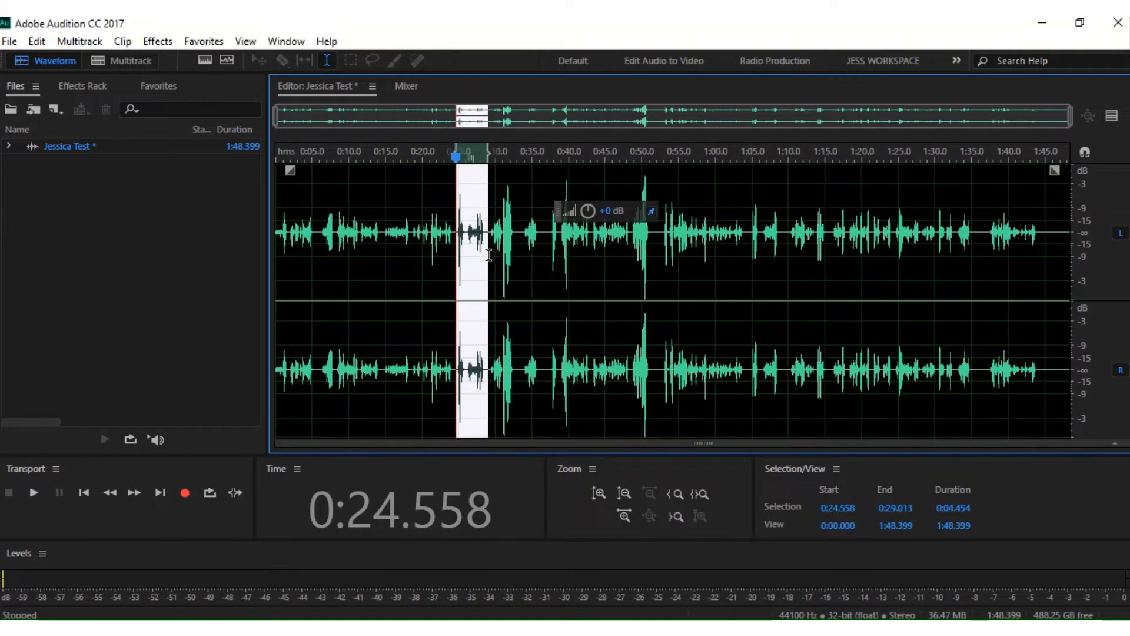
# - Select the range from about 0:52.3 to 1:04.3 to check its duration, and clear the selection
pyautogui.click(541, 264)
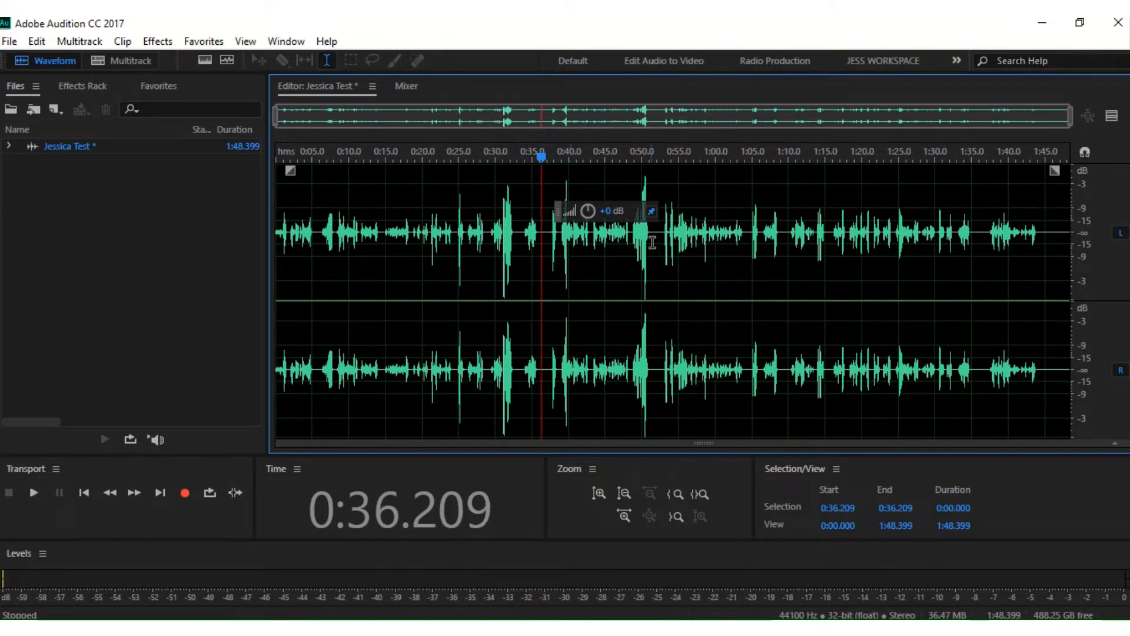
pyautogui.moveTo(659, 237); pyautogui.dragTo(747, 272)
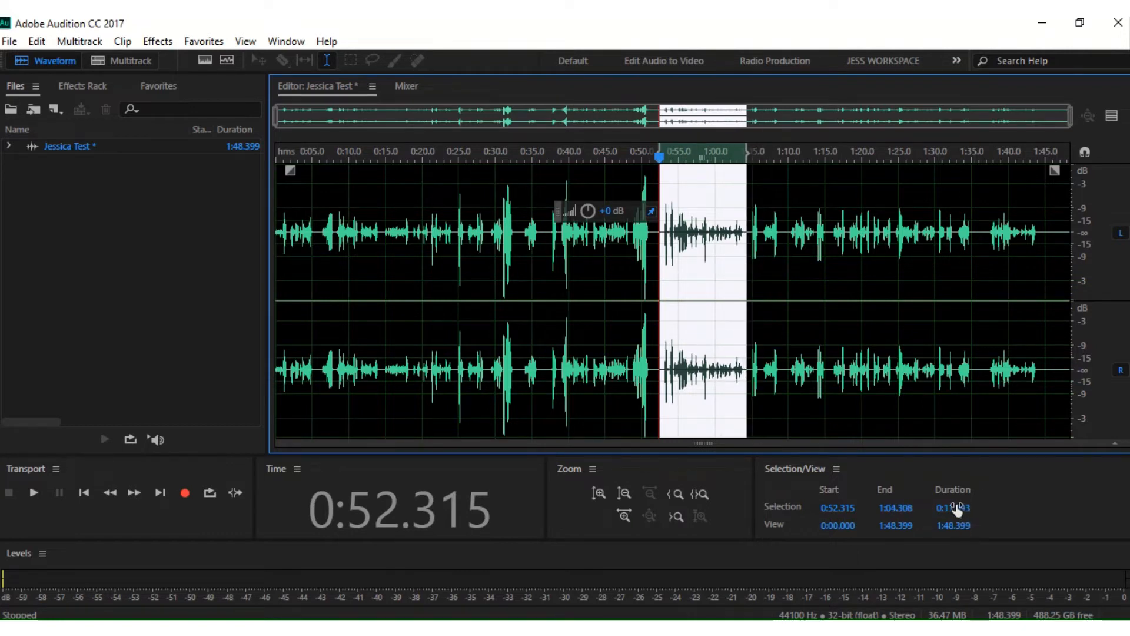
pyautogui.click(763, 243)
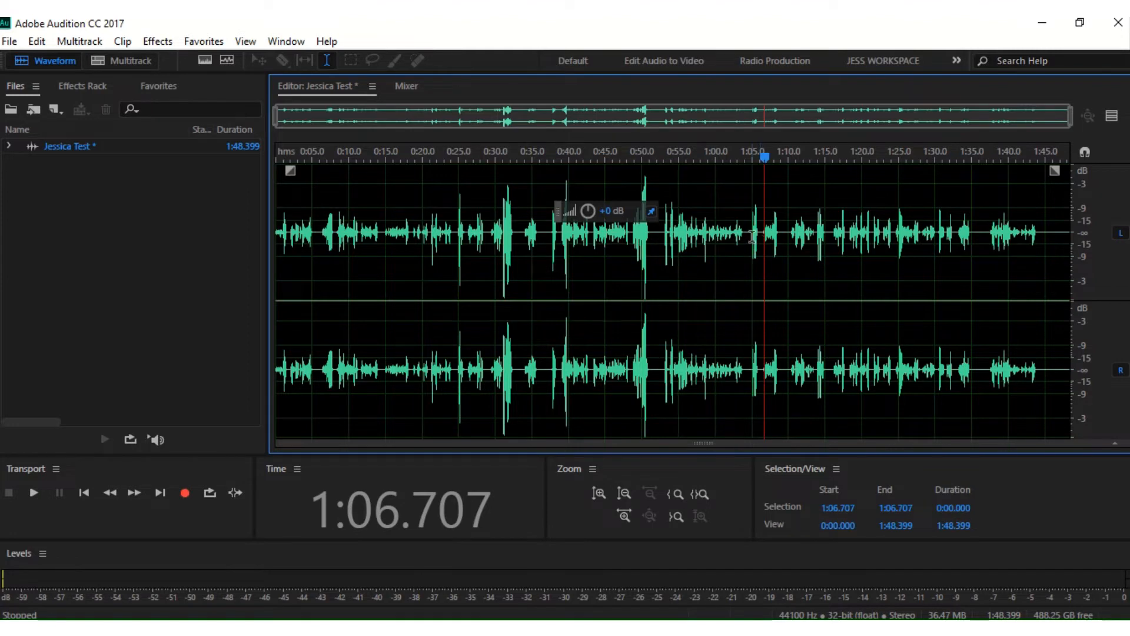
# - Select the range from about 1:04.9 to 1:09.3, preview it and delete it from the recording
pyautogui.moveTo(751, 236); pyautogui.dragTo(783, 264)
pyautogui.press('space')
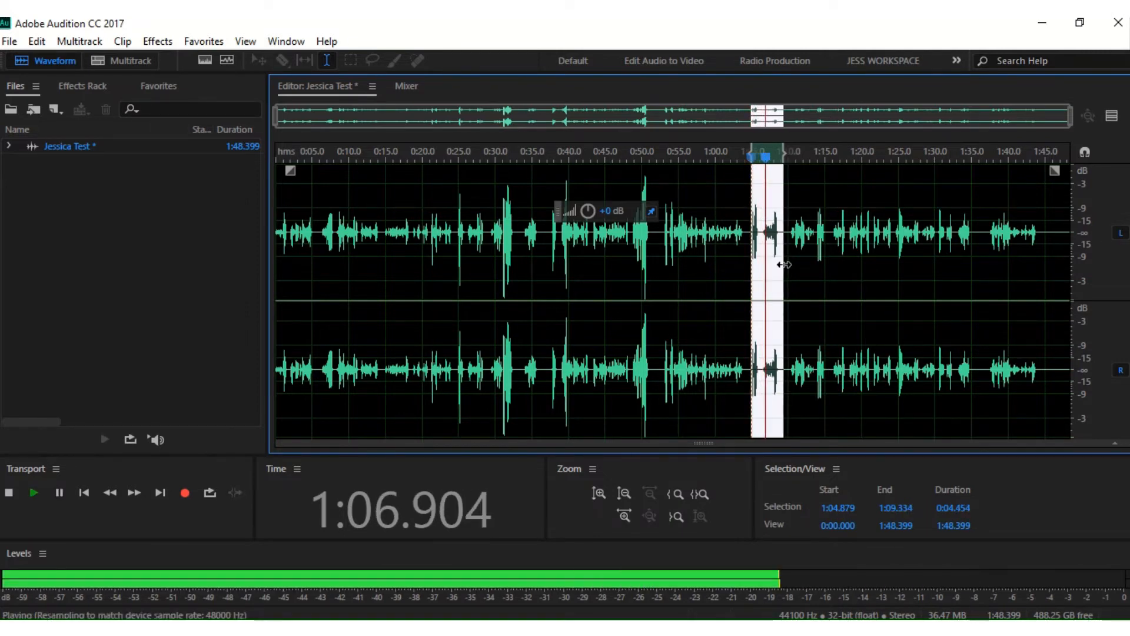
pyautogui.press('space')
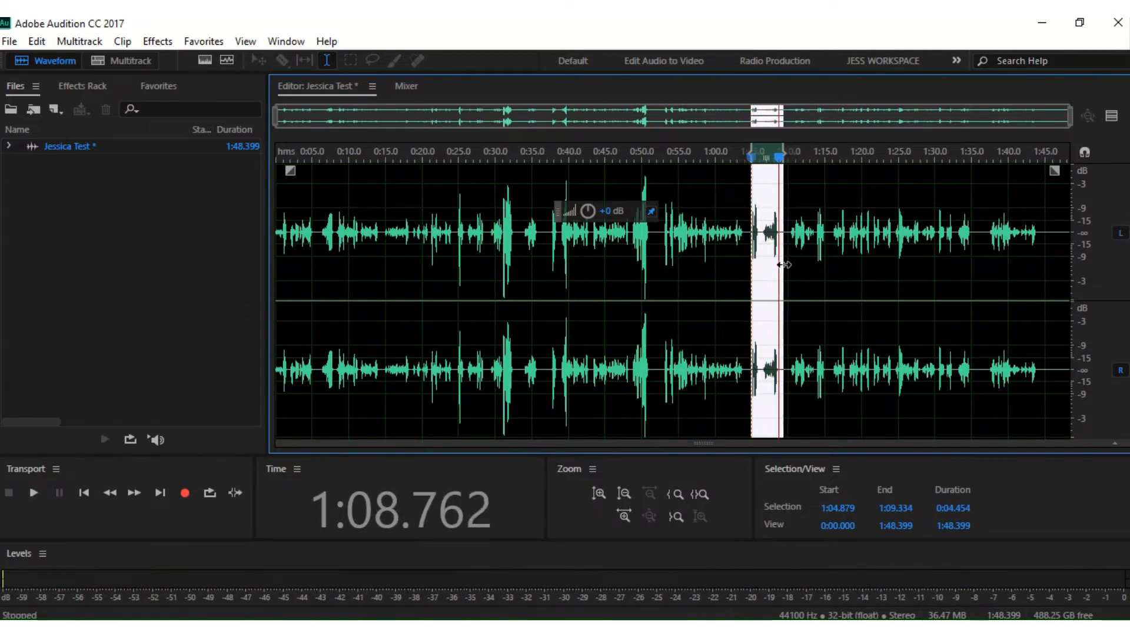
pyautogui.press('Delete')
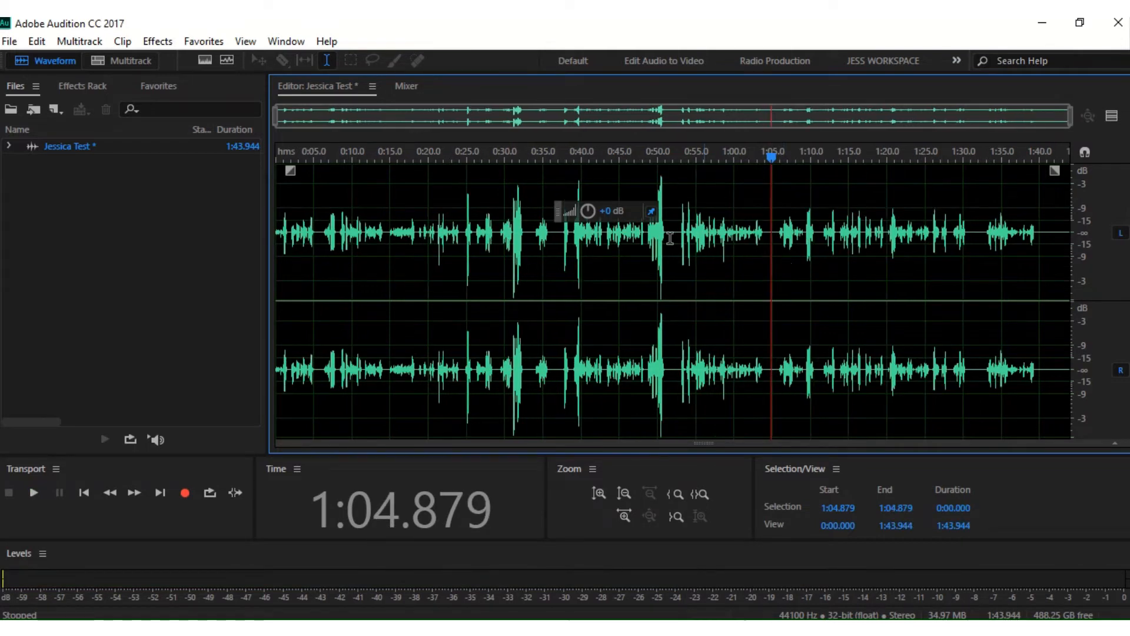
# - Delete about 6.5 seconds of audio starting at 0:14.7 and about 12.8 seconds starting at 1:13.4
pyautogui.click(389, 229)
pyautogui.moveTo(398, 230); pyautogui.dragTo(437, 264)
pyautogui.press('Delete')
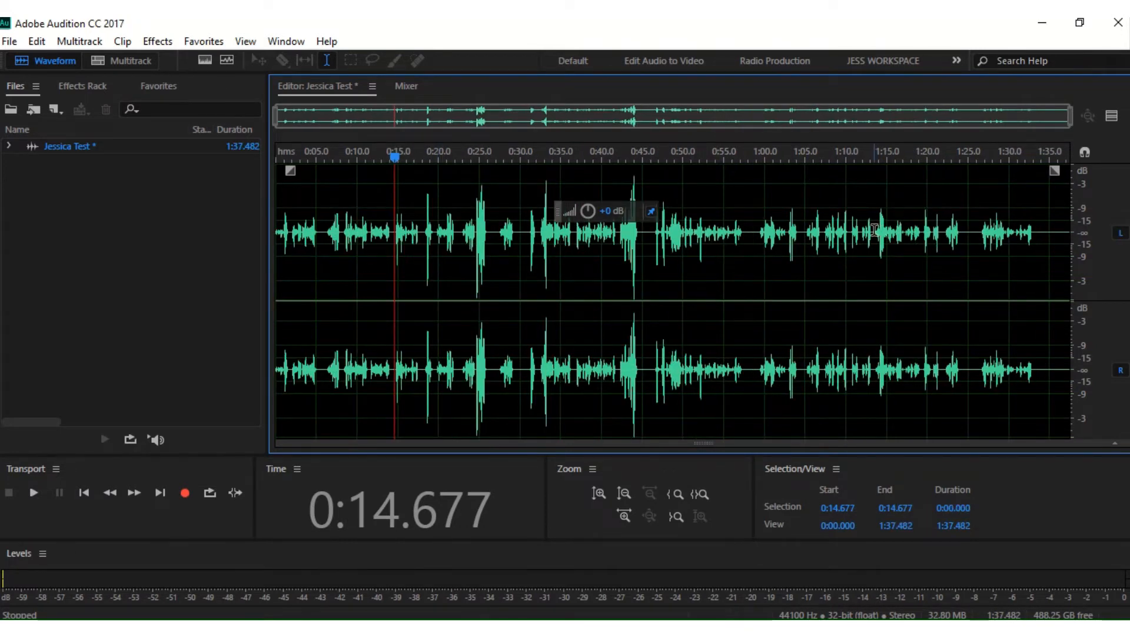
pyautogui.moveTo(875, 230); pyautogui.dragTo(979, 306)
pyautogui.press('Delete')
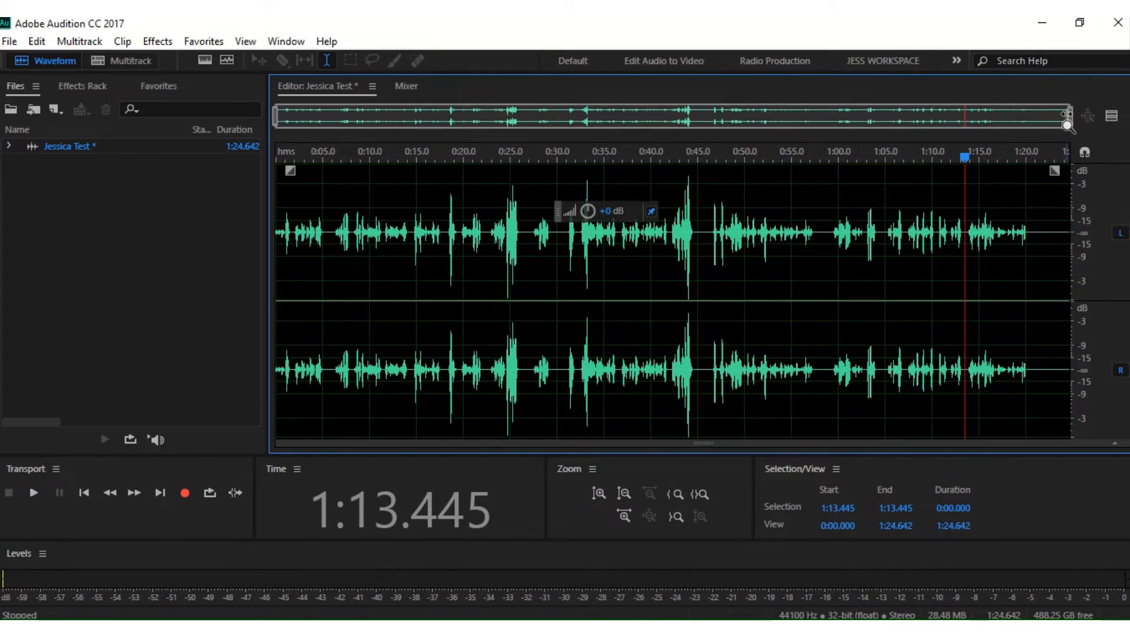
# - Delete the isolated short sound of about 0.6 seconds starting at about 0:31.3, and show the full waveform again
pyautogui.moveTo(1068, 117); pyautogui.dragTo(576, 118)
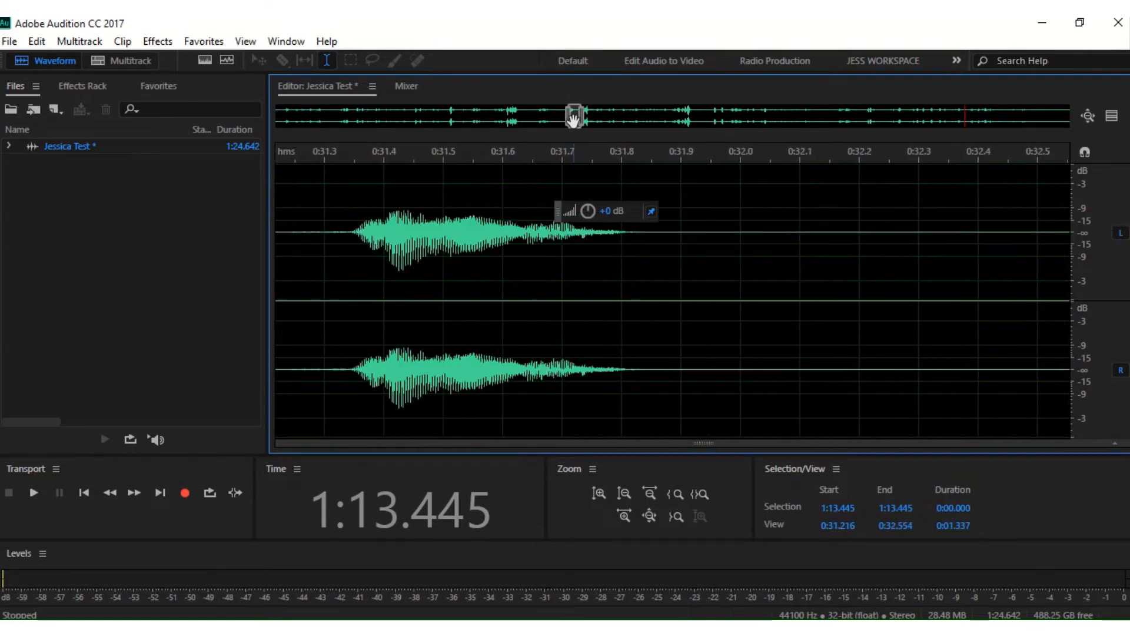
pyautogui.hscroll(1, 366, 221)
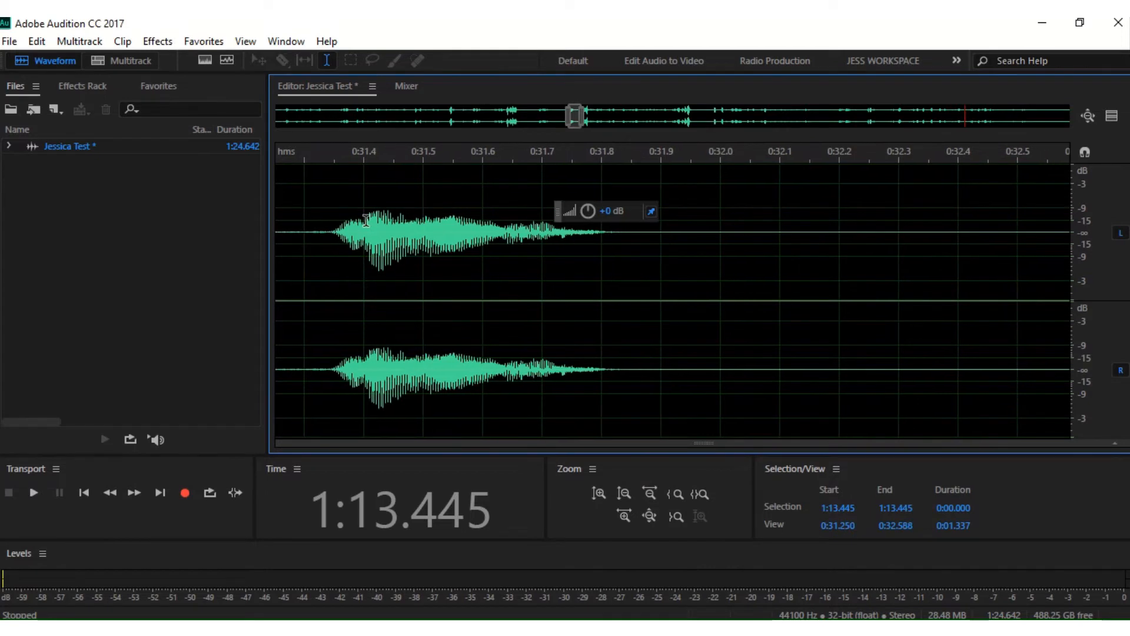
pyautogui.moveTo(323, 232); pyautogui.dragTo(699, 300)
pyautogui.press('Delete')
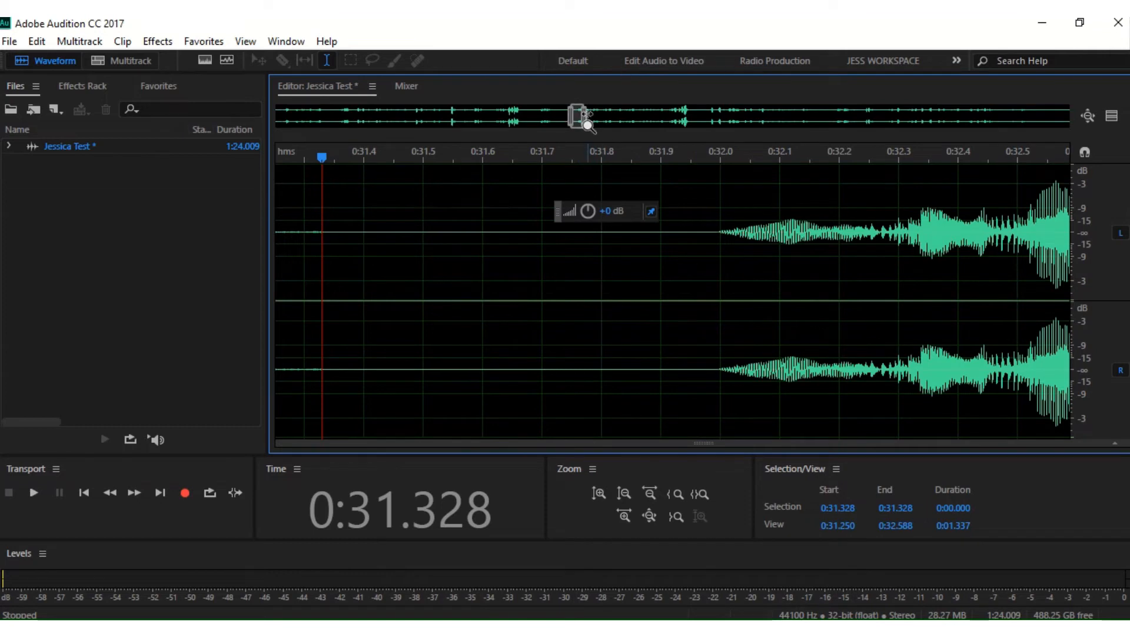
pyautogui.moveTo(587, 118); pyautogui.dragTo(1070, 118)
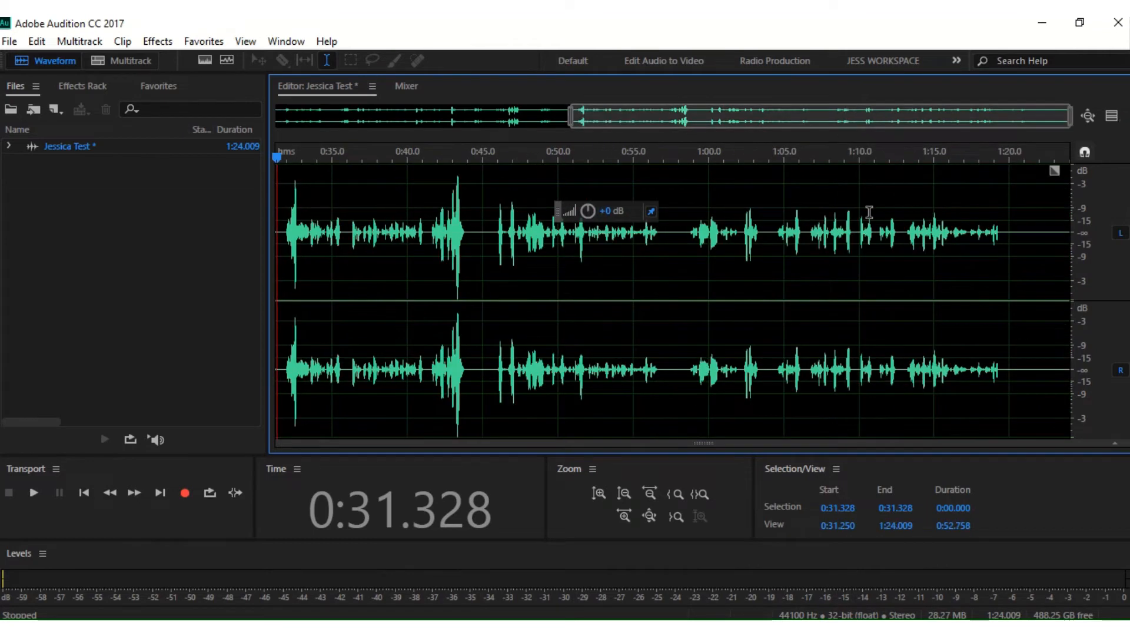
pyautogui.moveTo(572, 118); pyautogui.dragTo(225, 130)
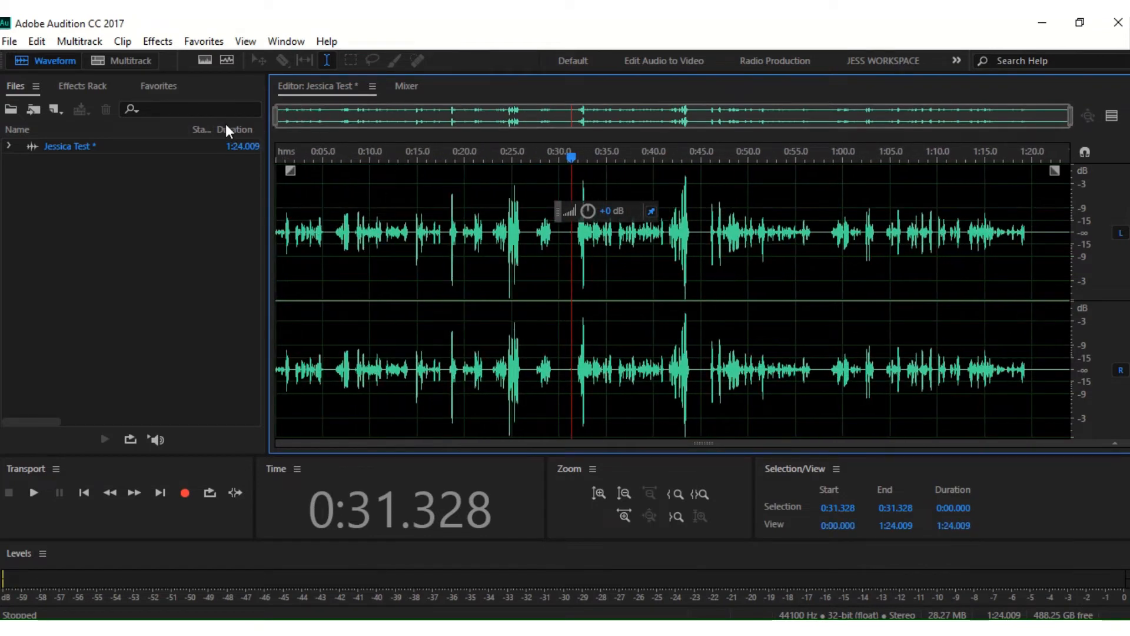
# - Place the playhead at about 0:46.3, examine the presets of the Stretch and Pitch effect, and close the effect without applying it
pyautogui.click(713, 254)
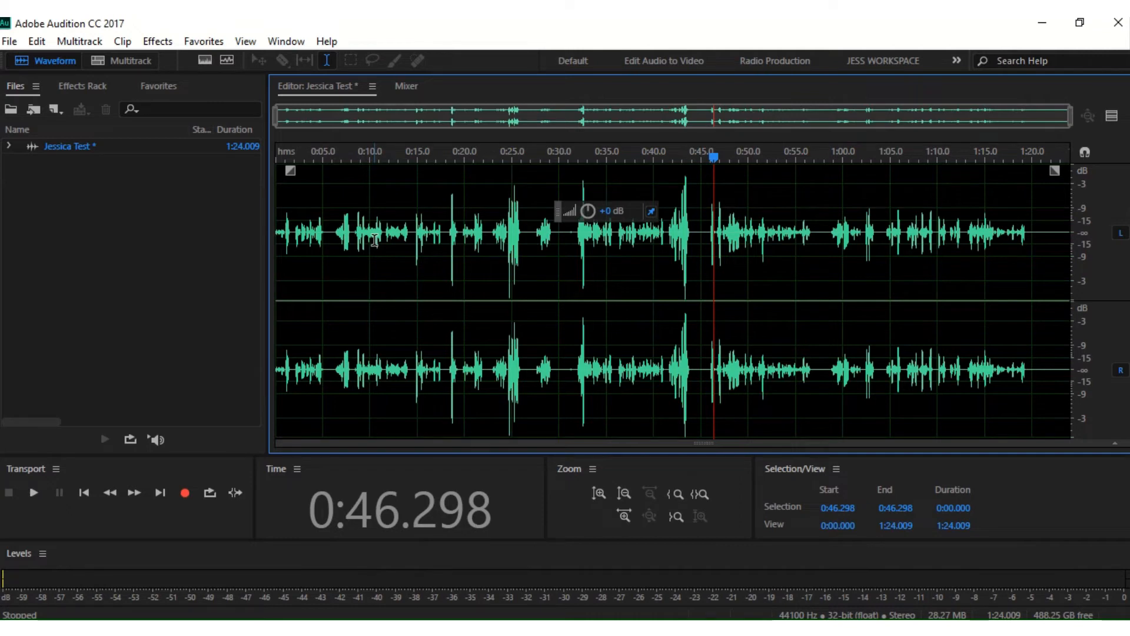
pyautogui.click(158, 42)
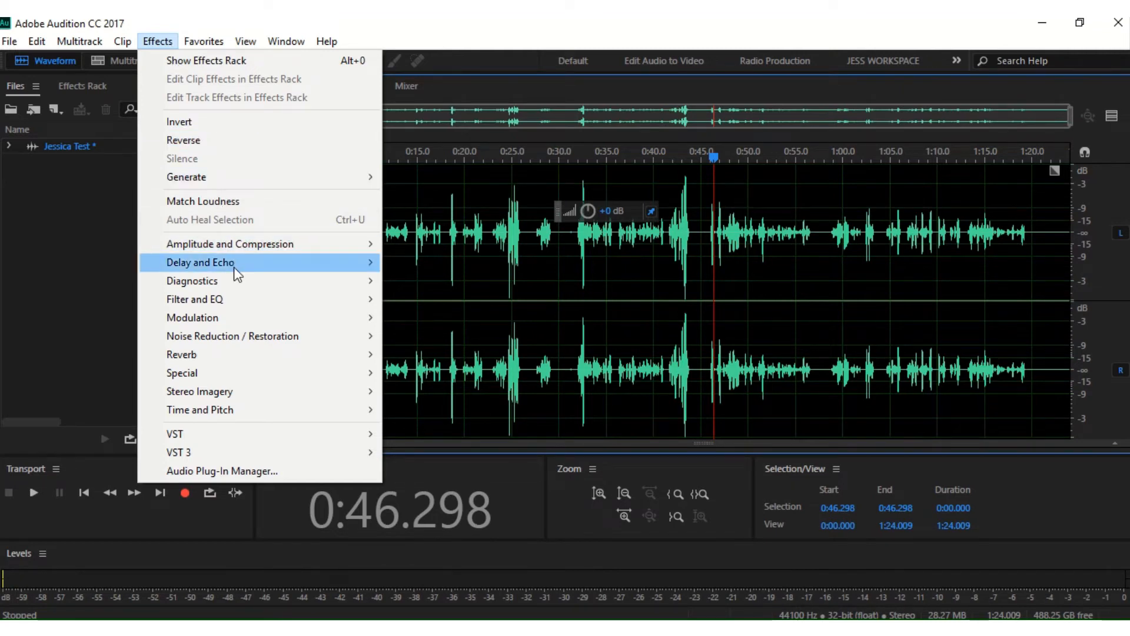
pyautogui.moveTo(240, 298)
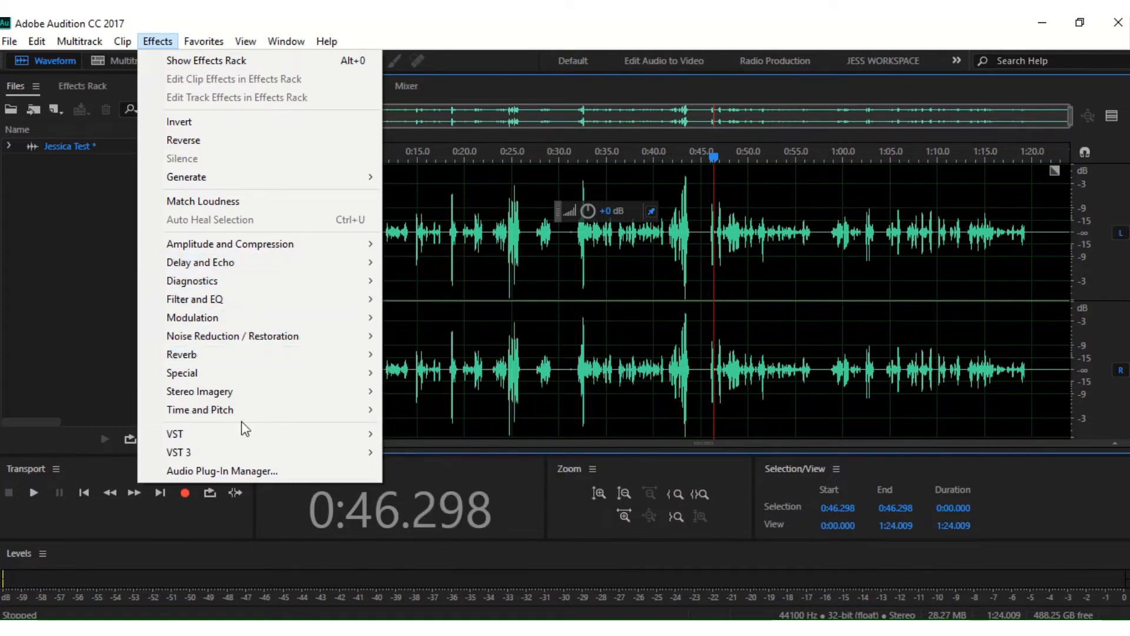
pyautogui.moveTo(244, 412)
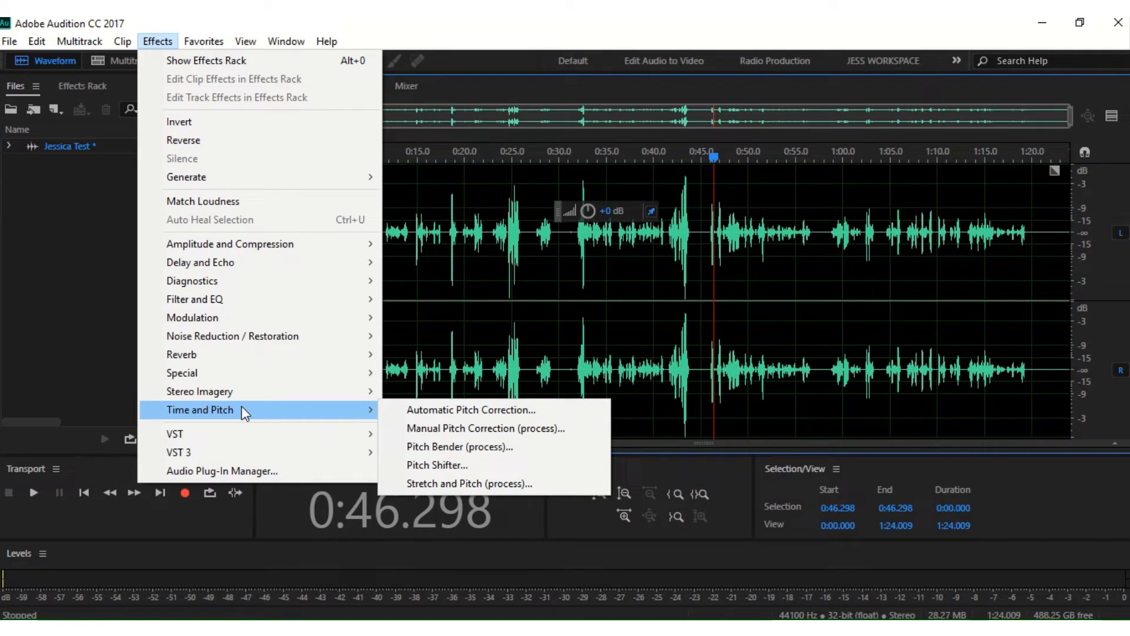
pyautogui.click(477, 483)
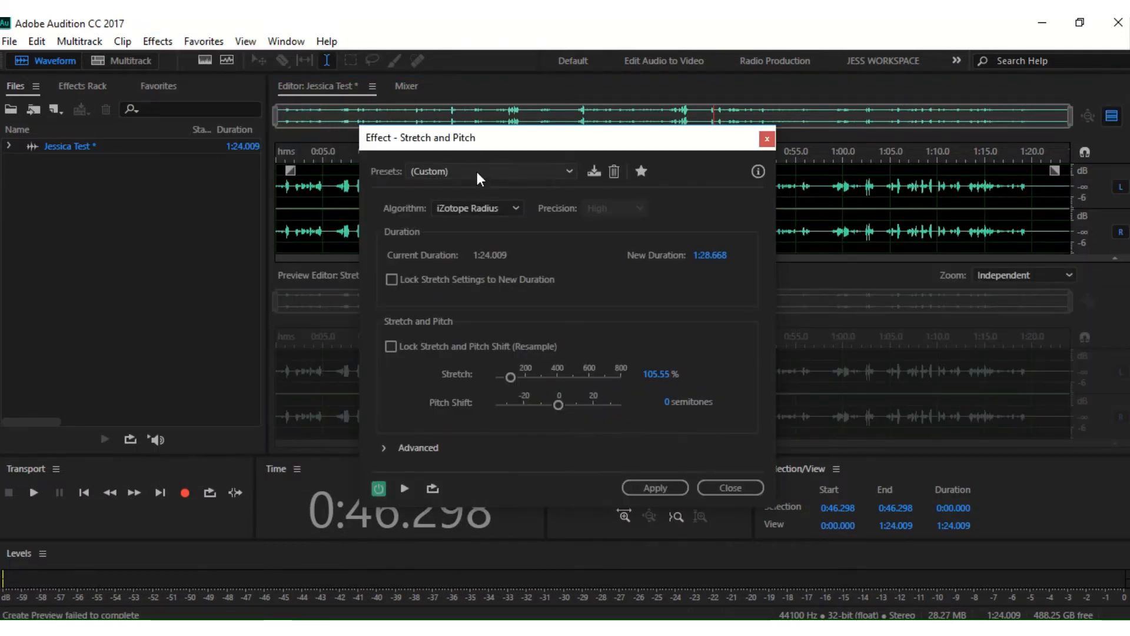
pyautogui.click(477, 171)
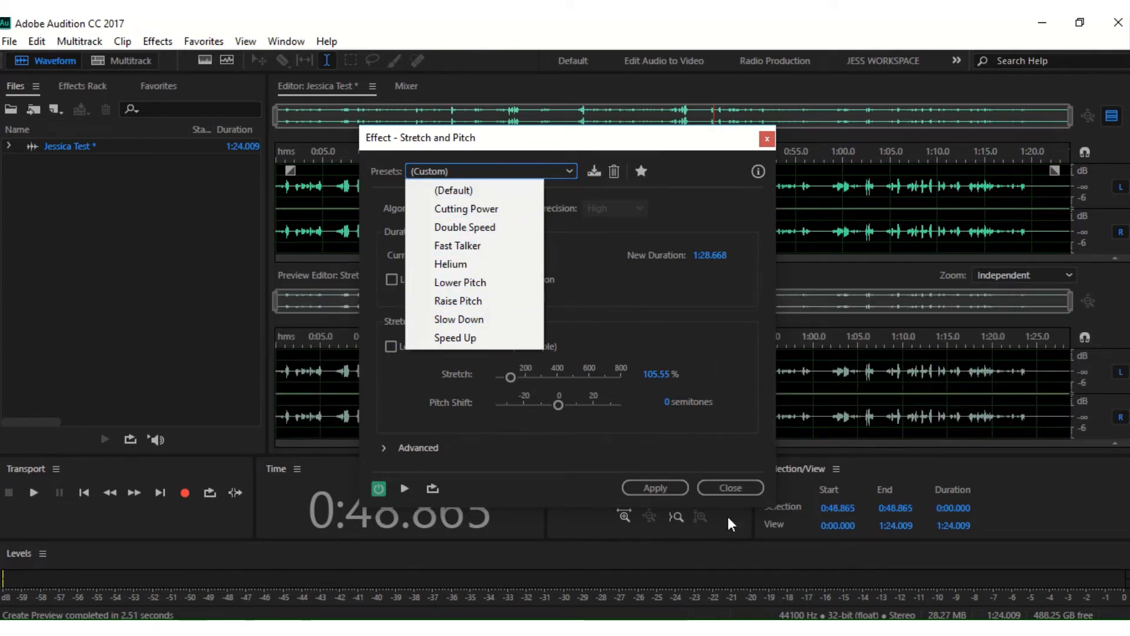
pyautogui.click(747, 487)
pyautogui.click(747, 486)
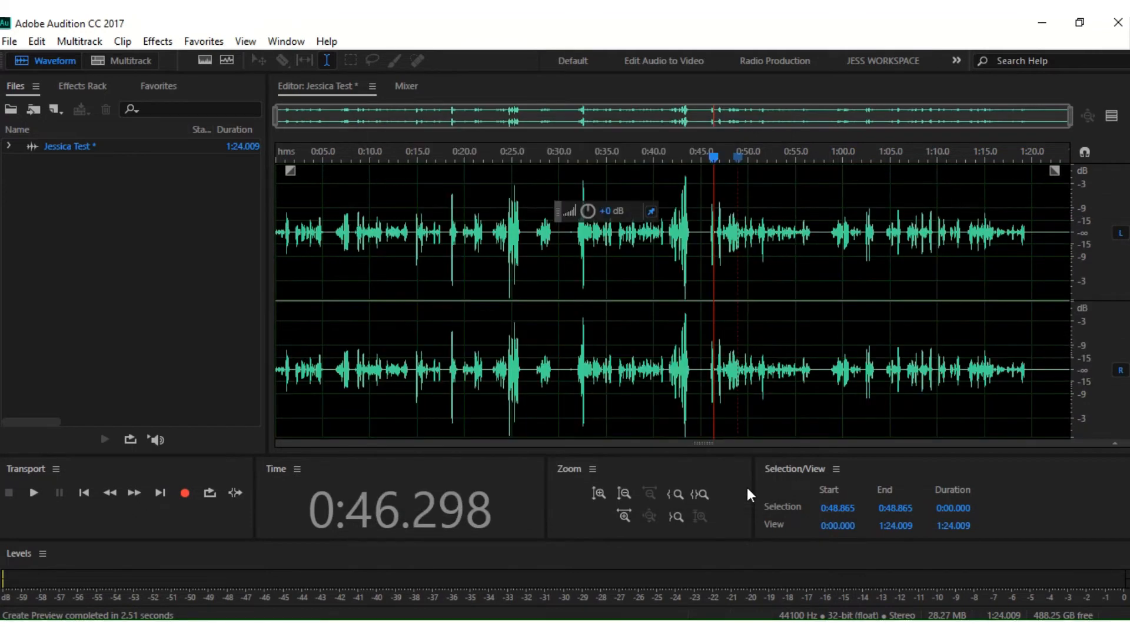
# - Apply the Helium preset of the Stretch and Pitch effect to the whole recording
pyautogui.click(156, 41)
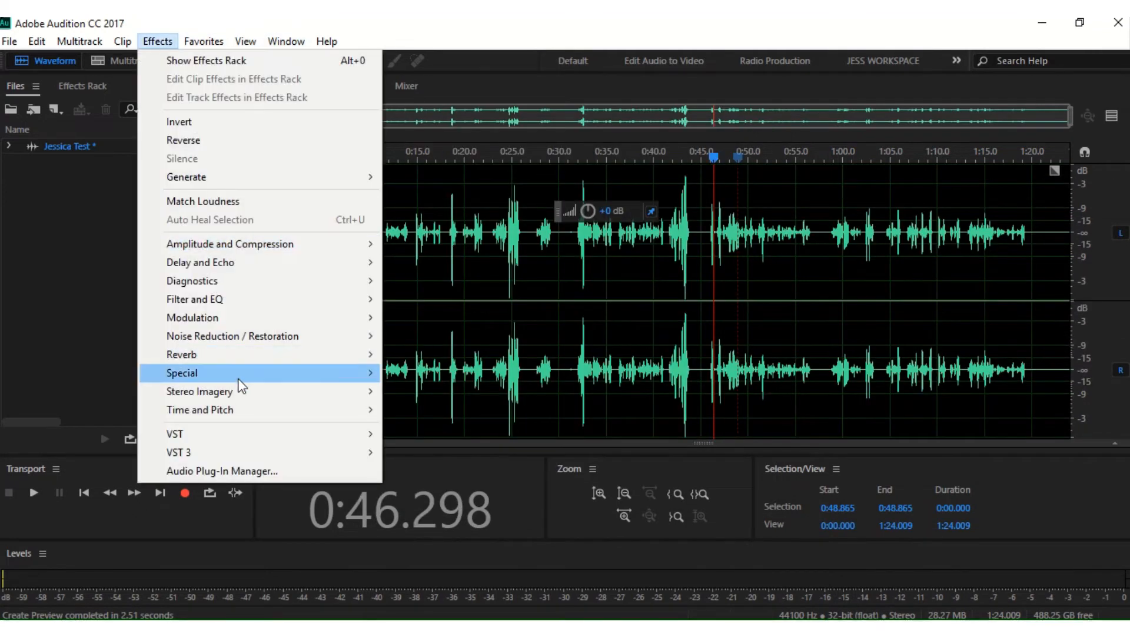
pyautogui.moveTo(242, 414)
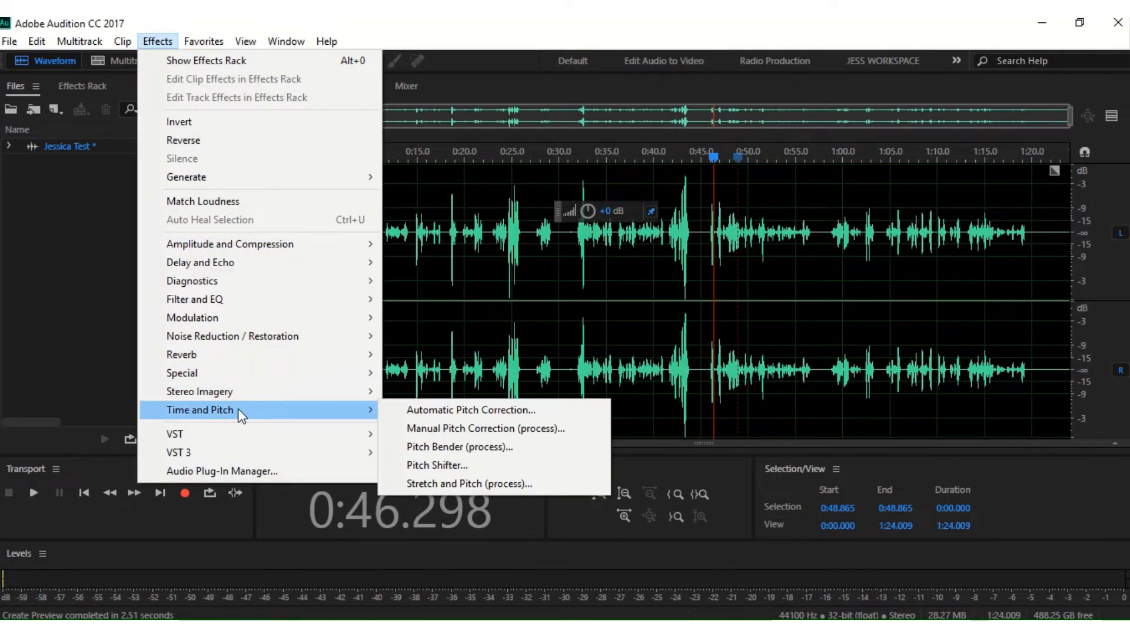
pyautogui.click(436, 484)
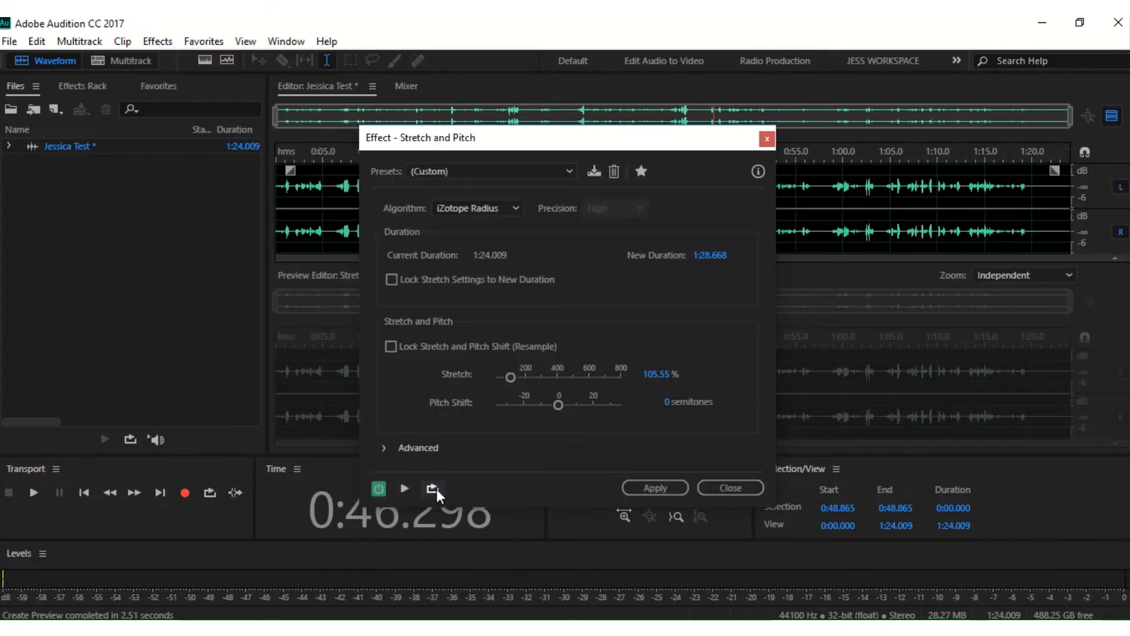
pyautogui.click(475, 169)
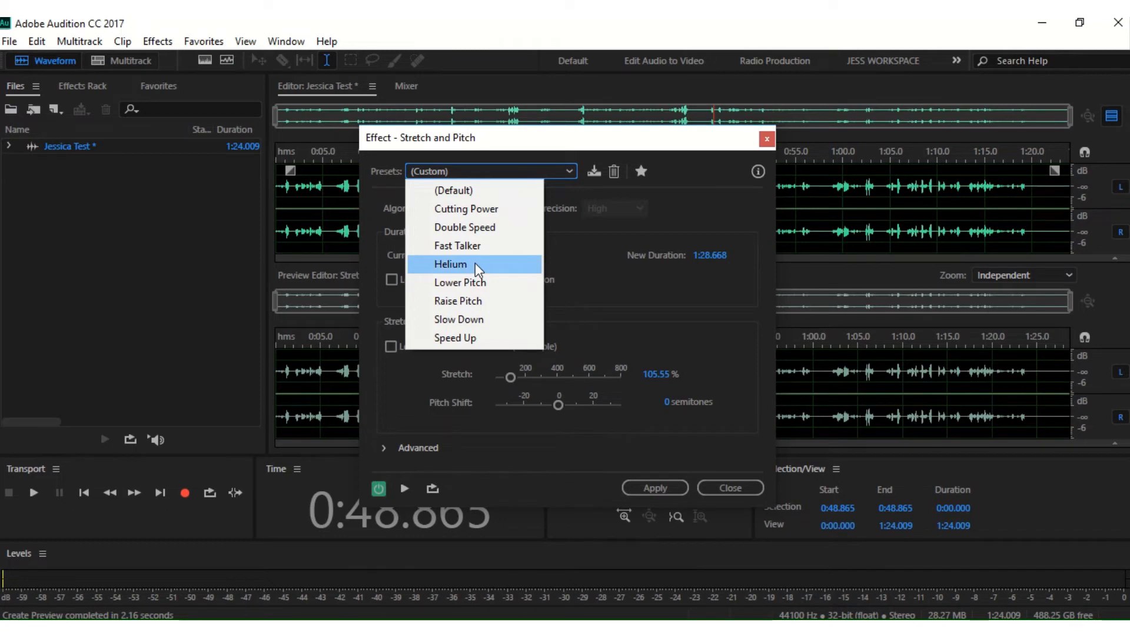
pyautogui.click(433, 263)
pyautogui.click(655, 487)
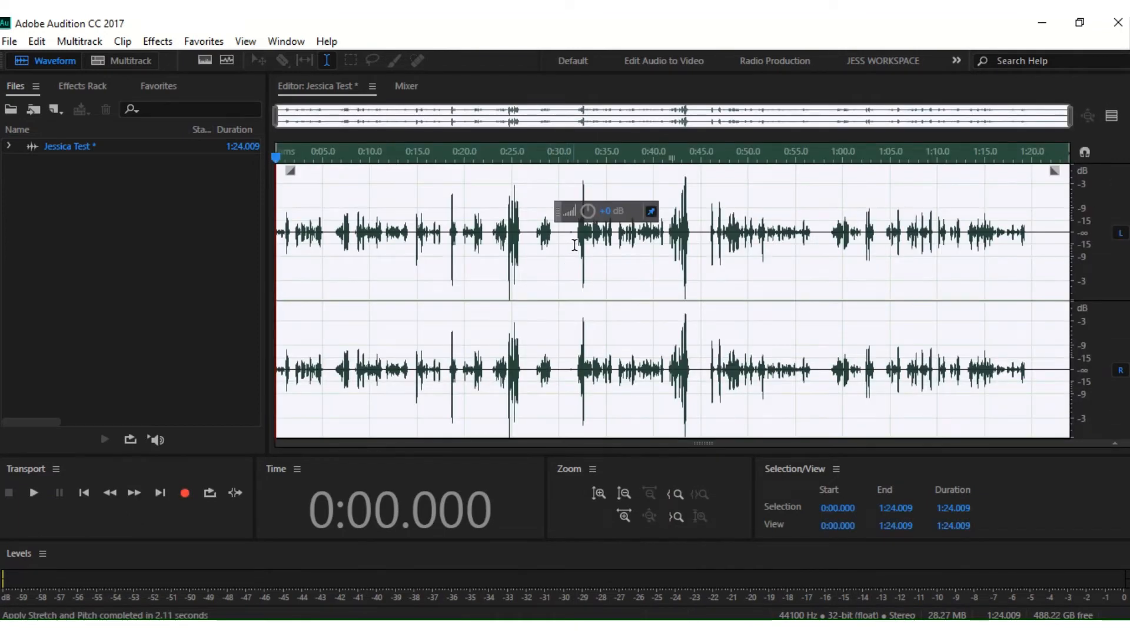
# - Play the processed recording from about 0:31.8 to 0:34.7 to hear the changed pitch
pyautogui.click(576, 245)
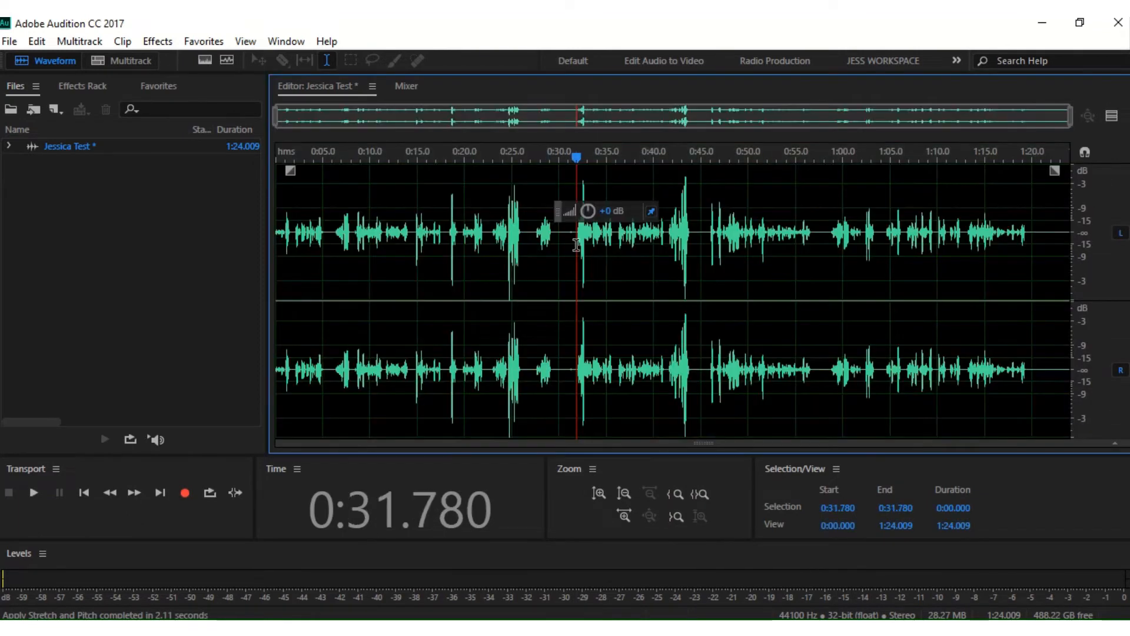
pyautogui.press('space')
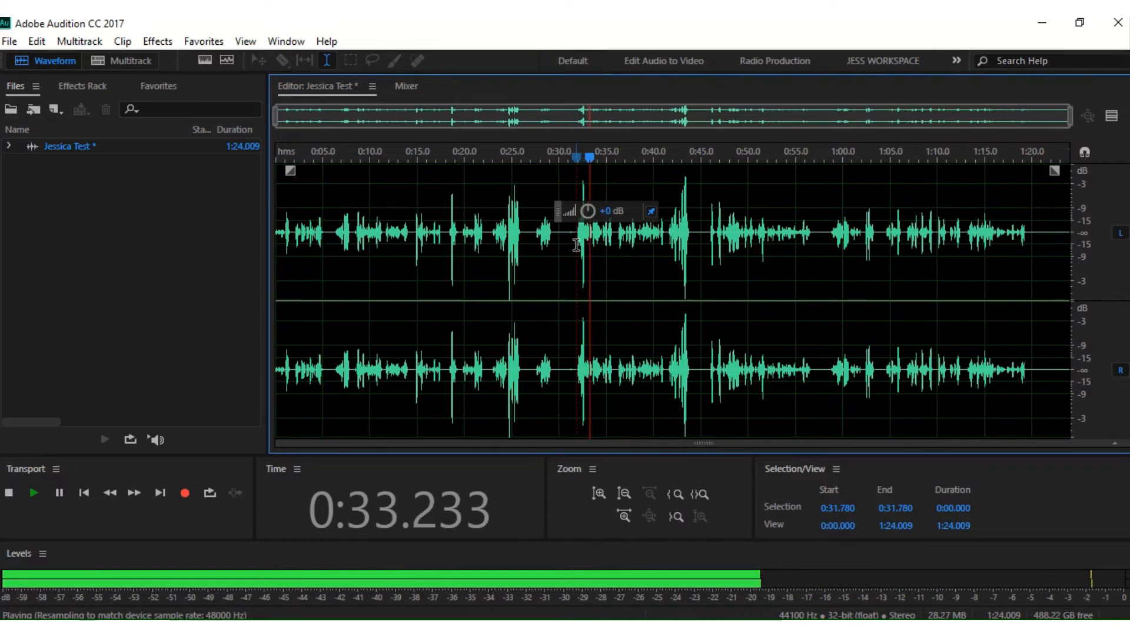
pyautogui.press('space')
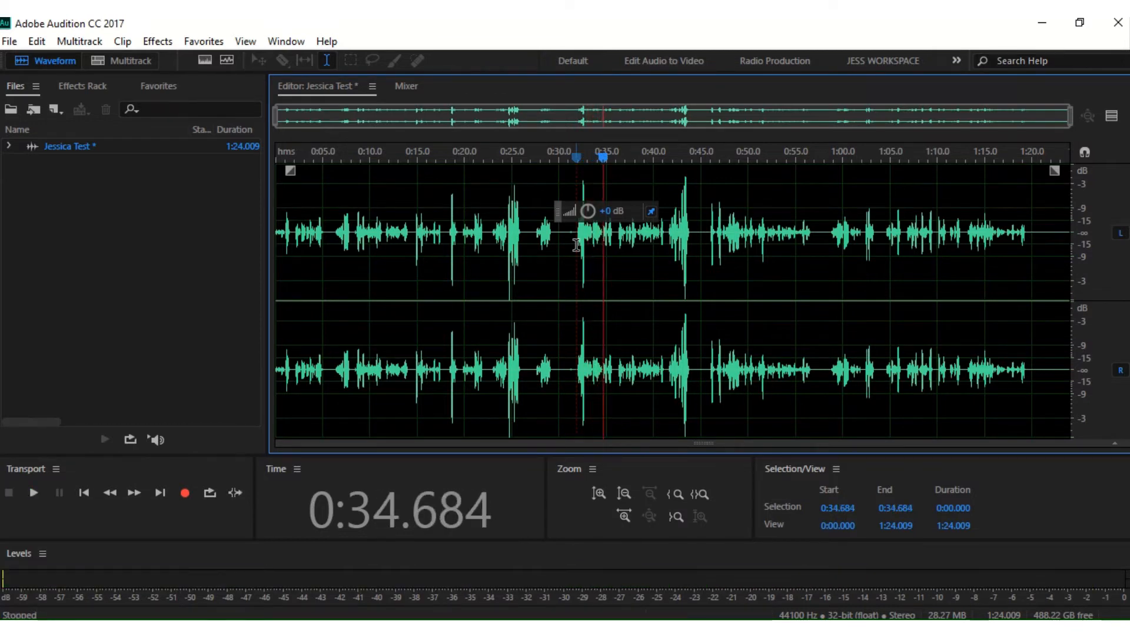
# - Undo the Helium pitch change and play a short passage from about 0:32.9
pyautogui.hotkey('ctrl', 'a')
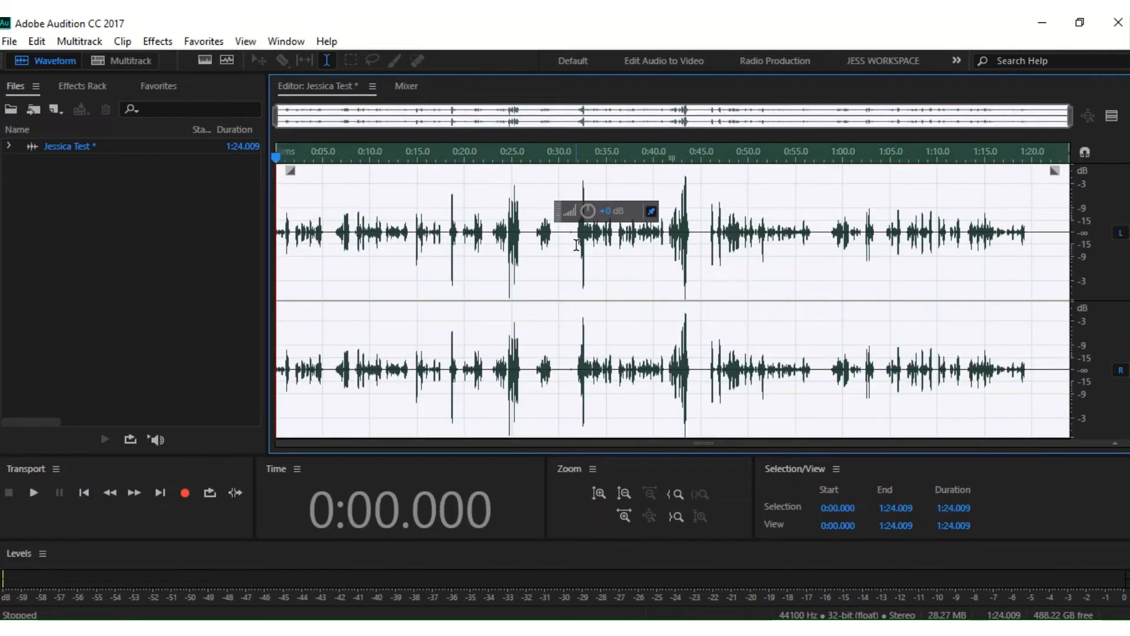
pyautogui.click(587, 246)
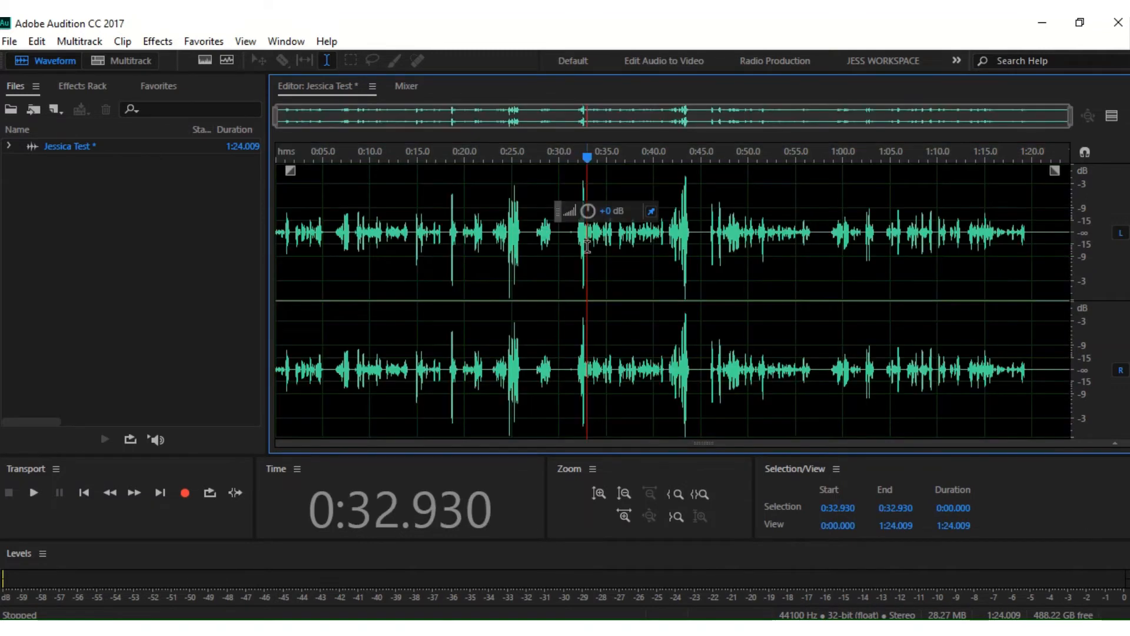
pyautogui.press('space')
pyautogui.press('space')
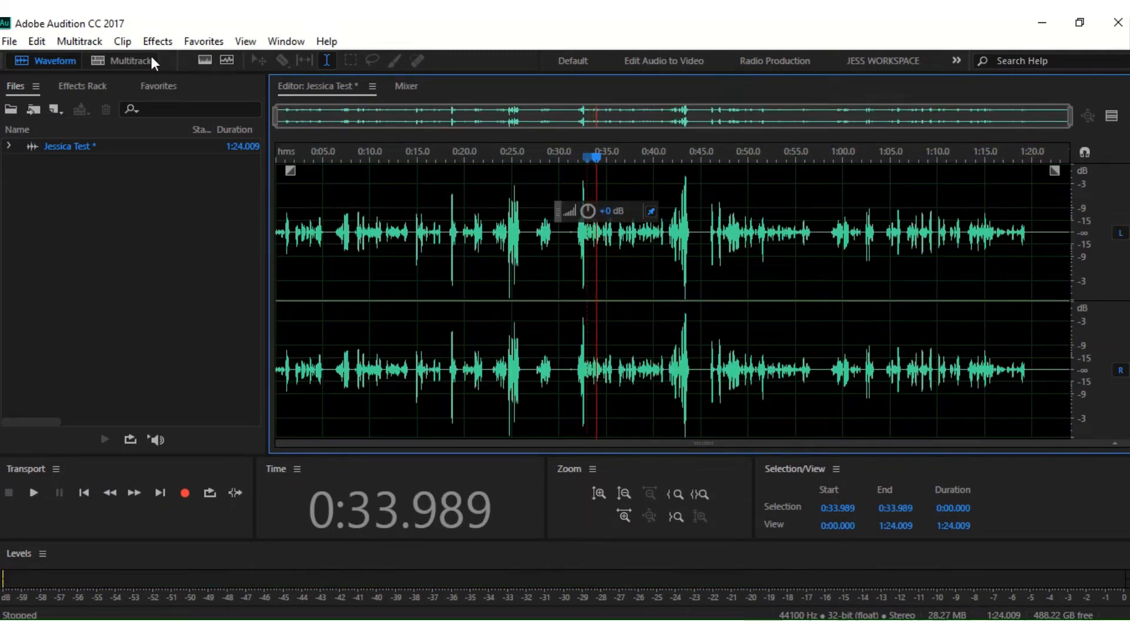
pyautogui.click(167, 47)
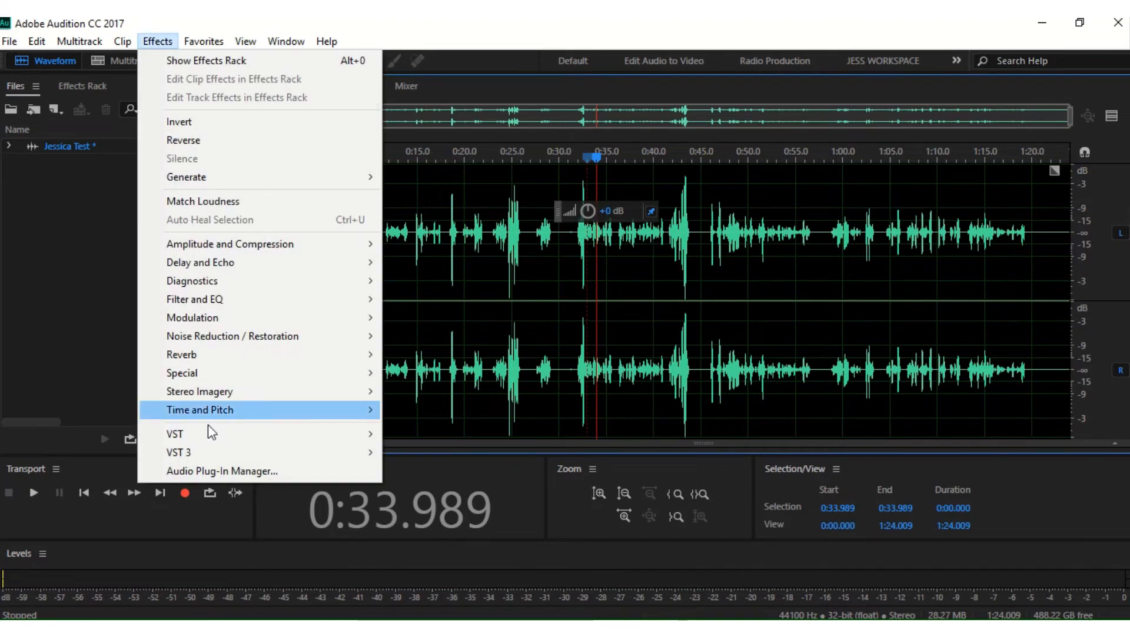
pyautogui.moveTo(234, 410)
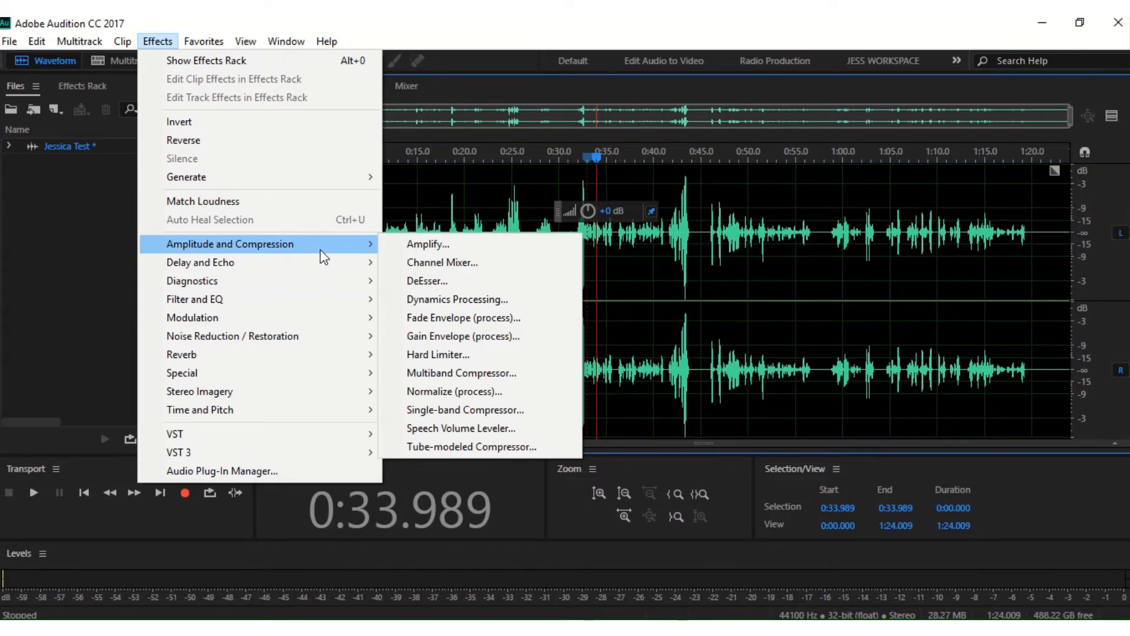
pyautogui.click(698, 331)
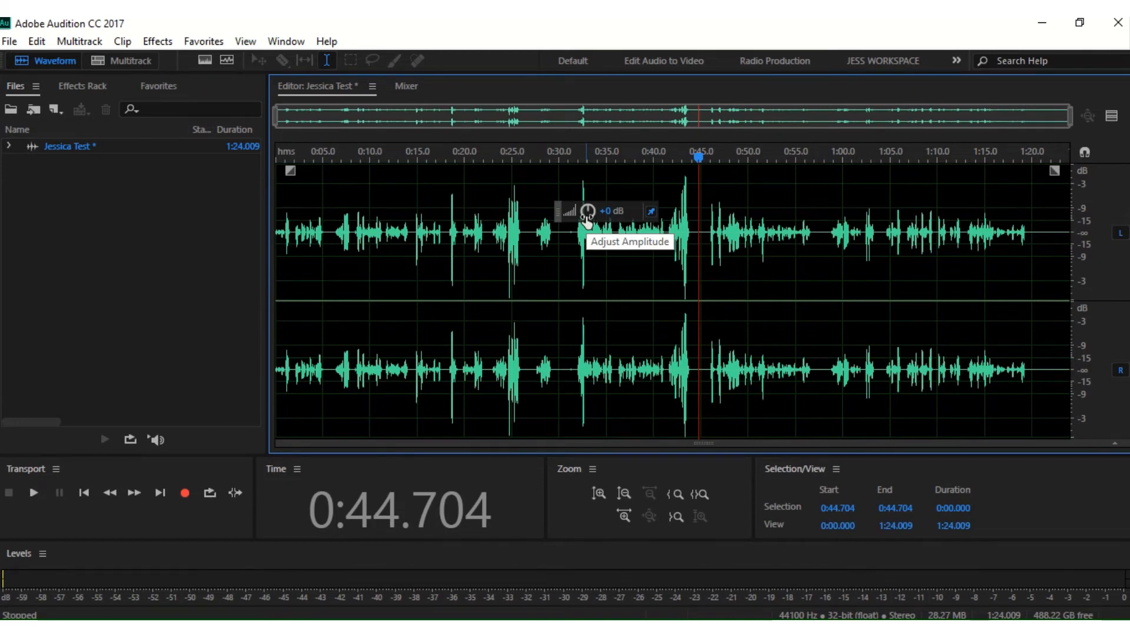
# - Raise the amplitude of the whole recording and play a short passage from about 0:24.3
pyautogui.moveTo(587, 219); pyautogui.dragTo(599, 214)
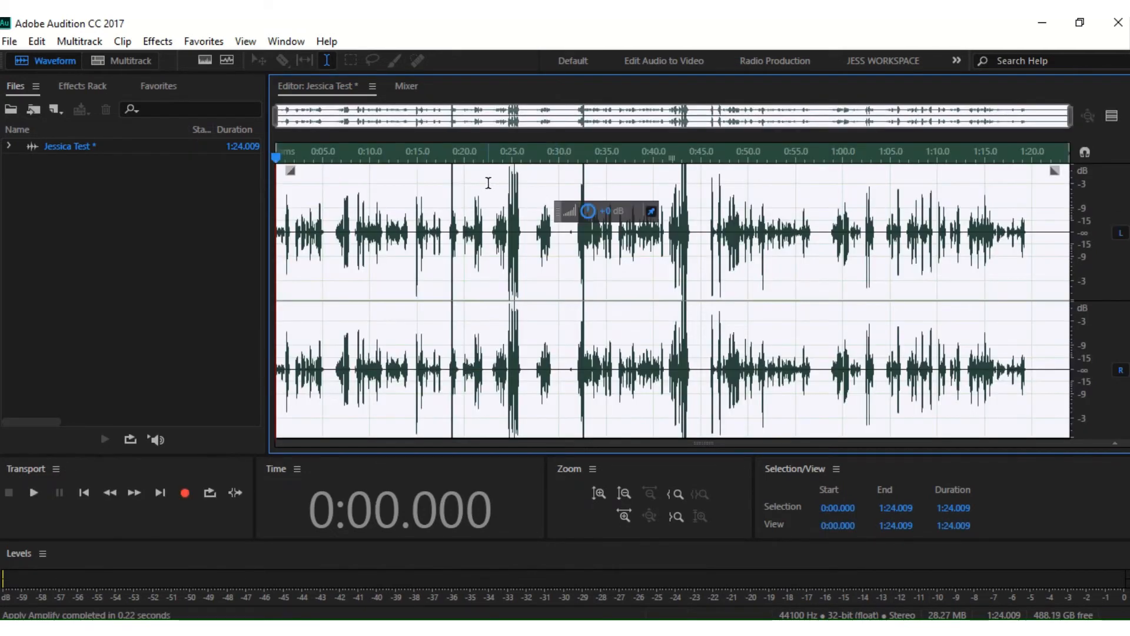
pyautogui.click(506, 201)
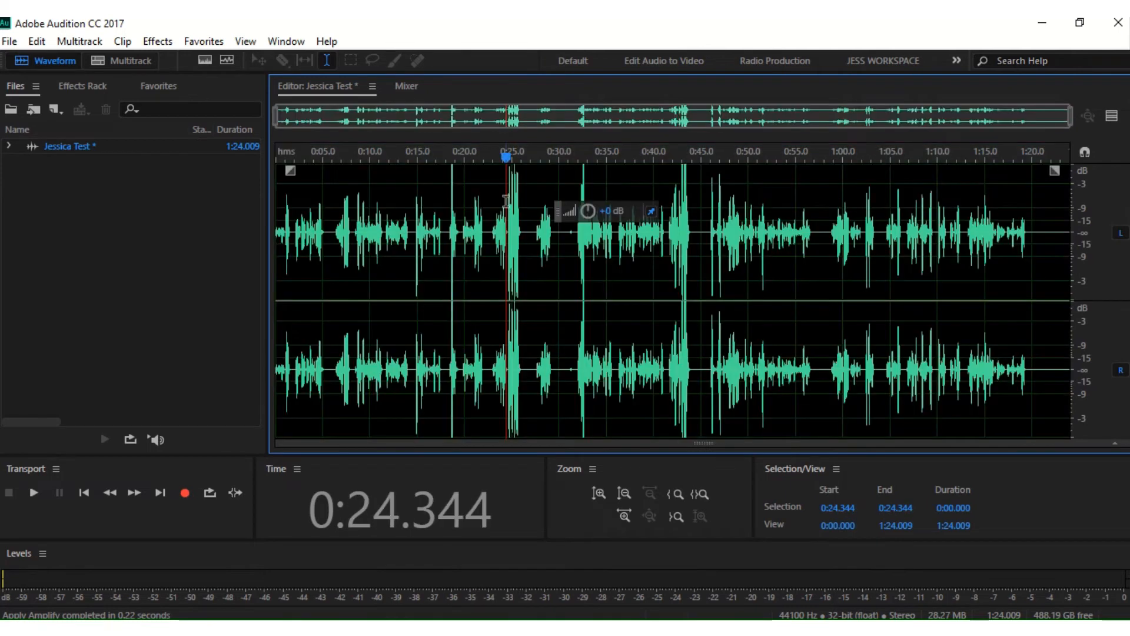
pyautogui.press('space')
pyautogui.press('space')
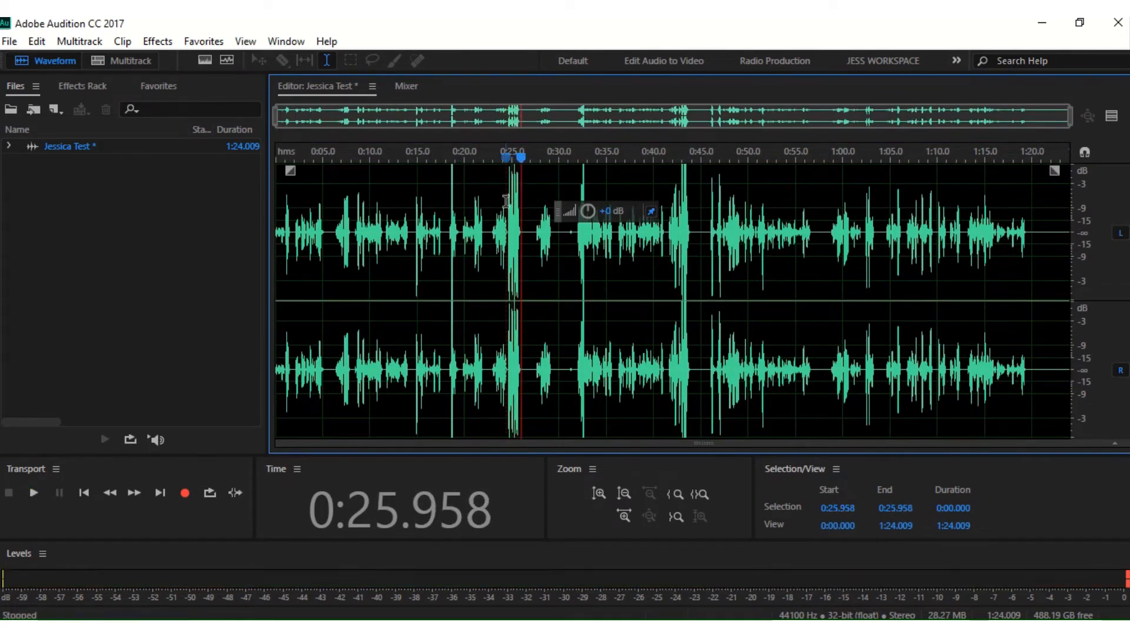
# - Clear the clip indicators on the level meters and undo the amplitude increase
pyautogui.click(1126, 579)
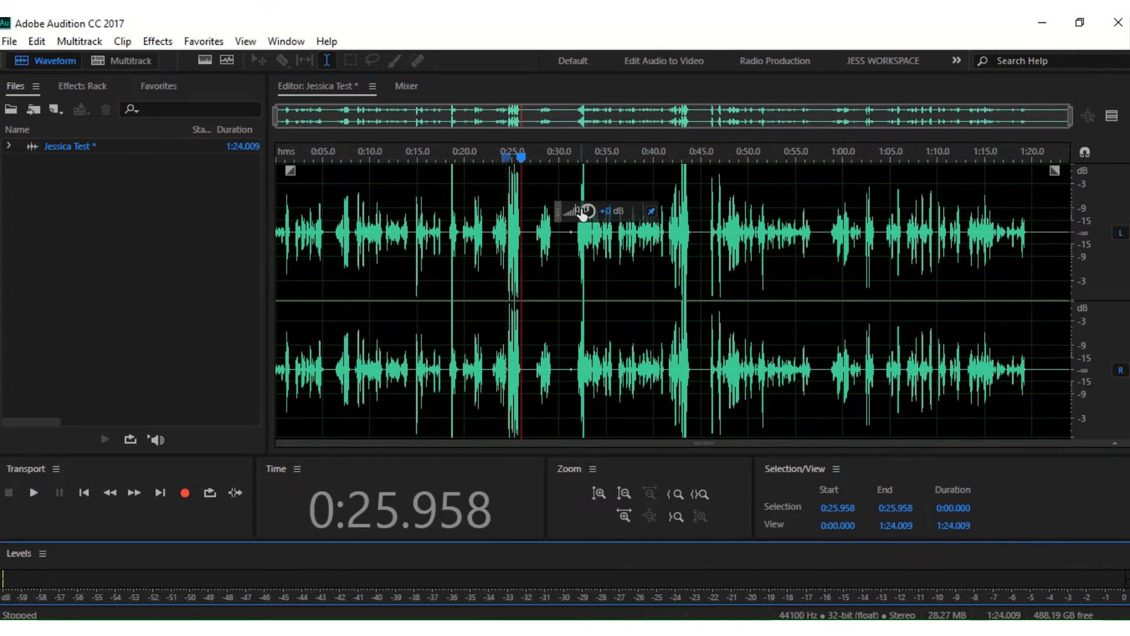
pyautogui.hotkey('ctrl', 'a')
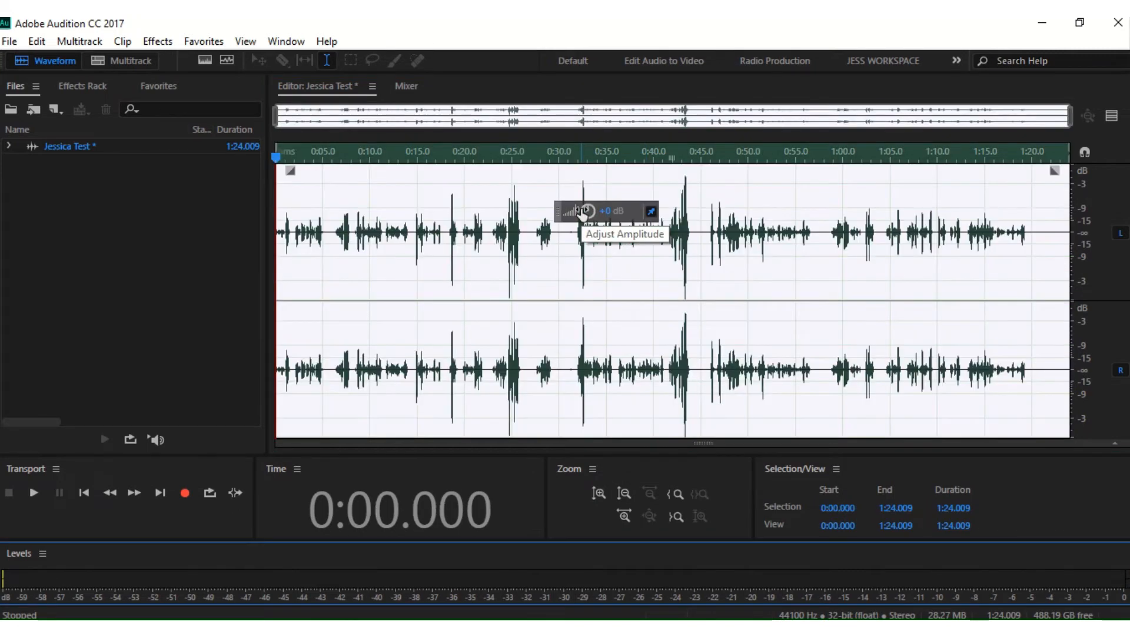
# - Try boosting the amplitude of only the passage from about 0:27.2 to 0:29.7, undo the boost and clear the selection
pyautogui.moveTo(533, 219); pyautogui.dragTo(604, 223)
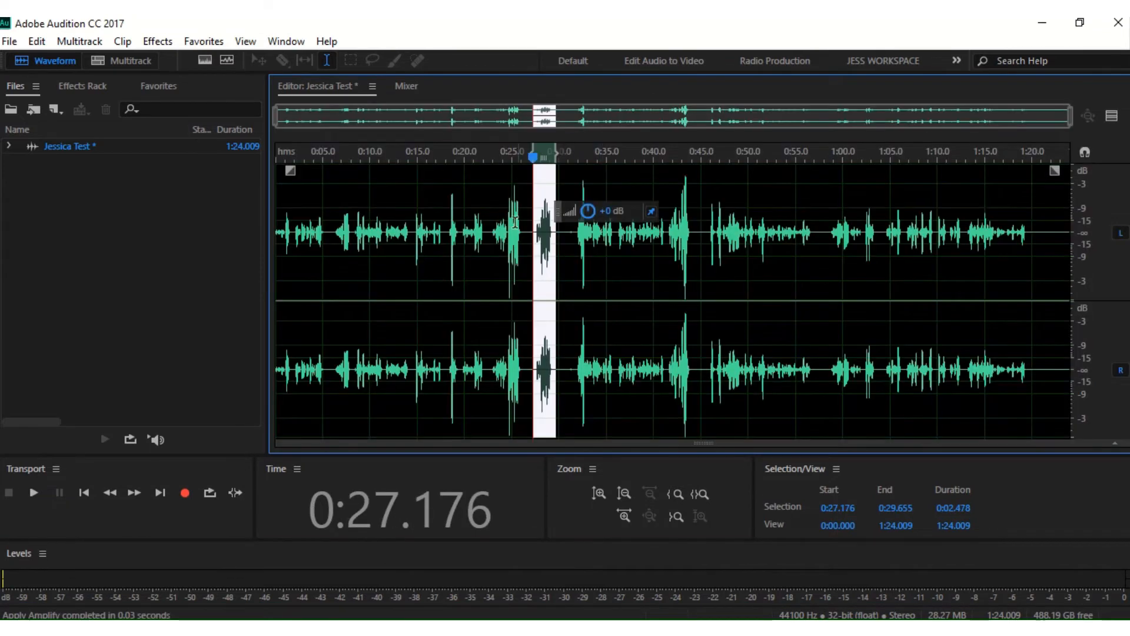
pyautogui.hotkey('ctrl', 'z')
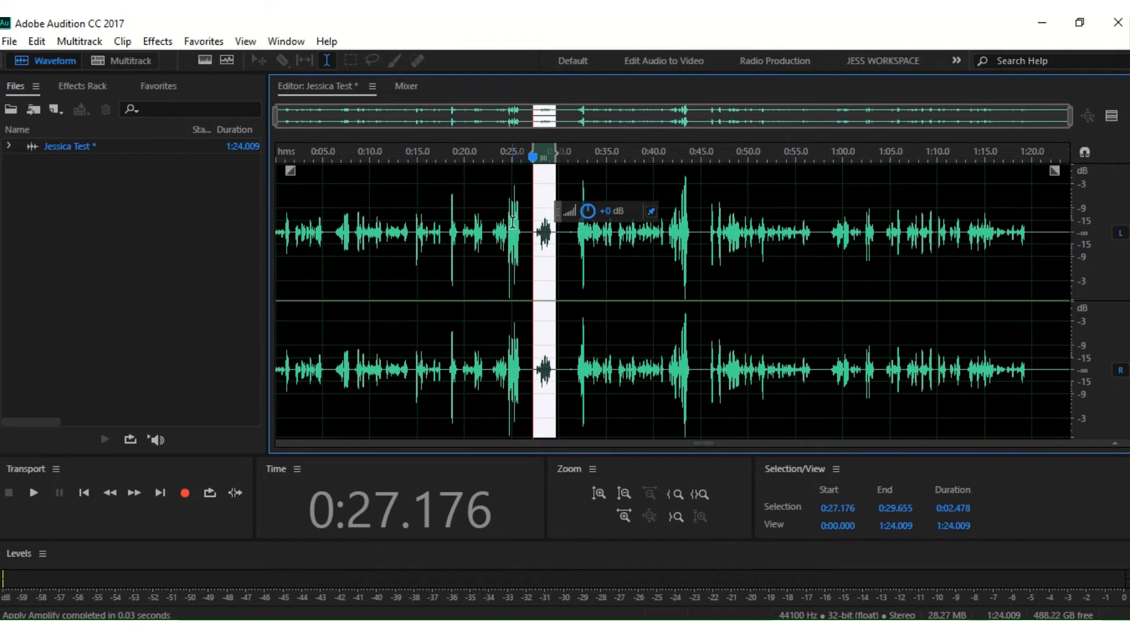
pyautogui.click(587, 253)
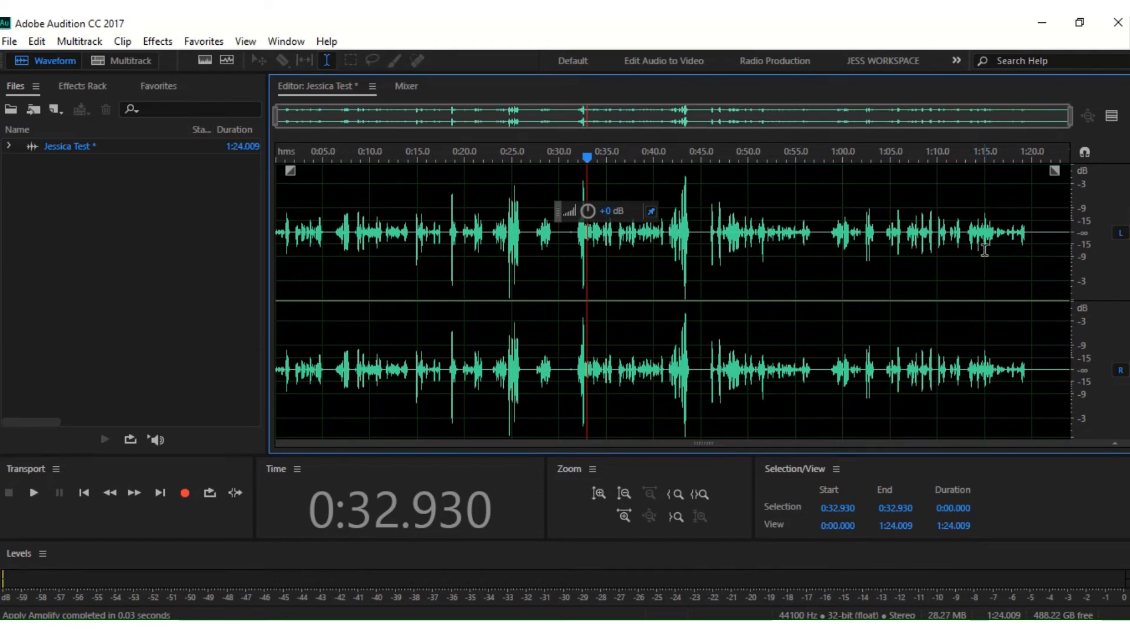
# - Delete the final 3.5 seconds starting at about 1:20.6 and about 0.8 seconds of silence starting at about 0:57.0
pyautogui.moveTo(1038, 247); pyautogui.dragTo(1071, 247)
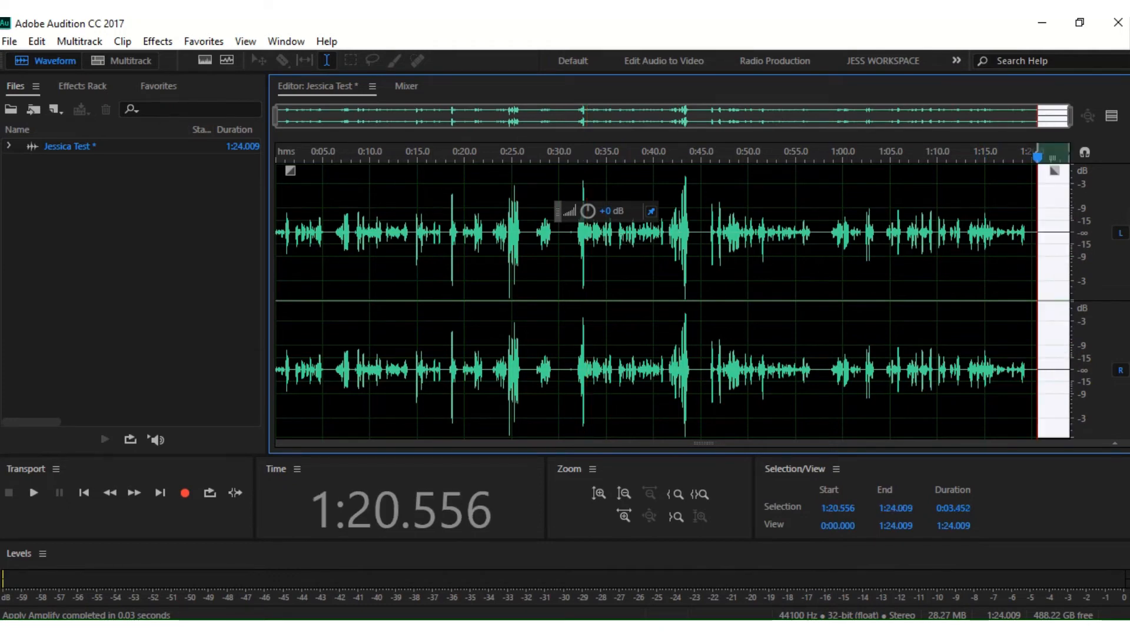
pyautogui.press('Delete')
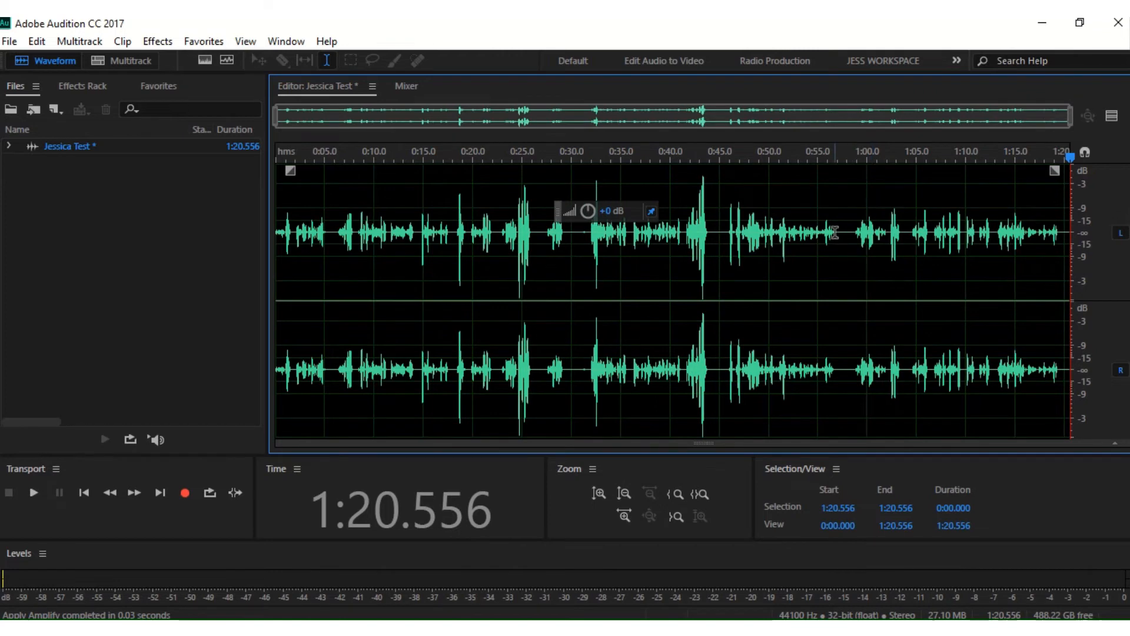
pyautogui.moveTo(837, 233); pyautogui.dragTo(845, 253)
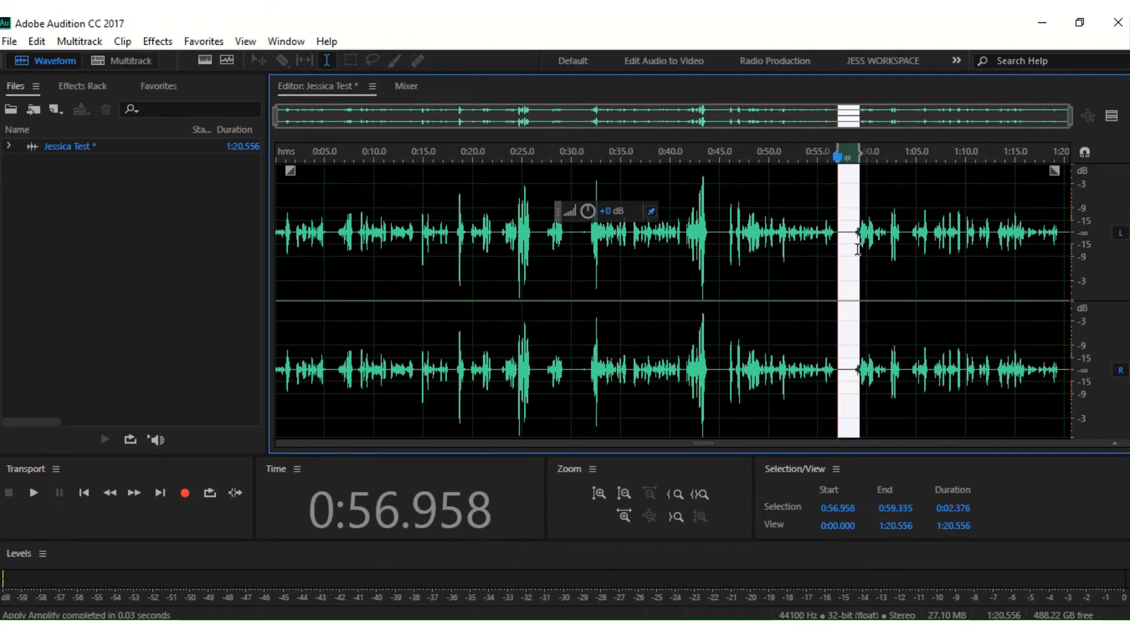
pyautogui.press('Delete')
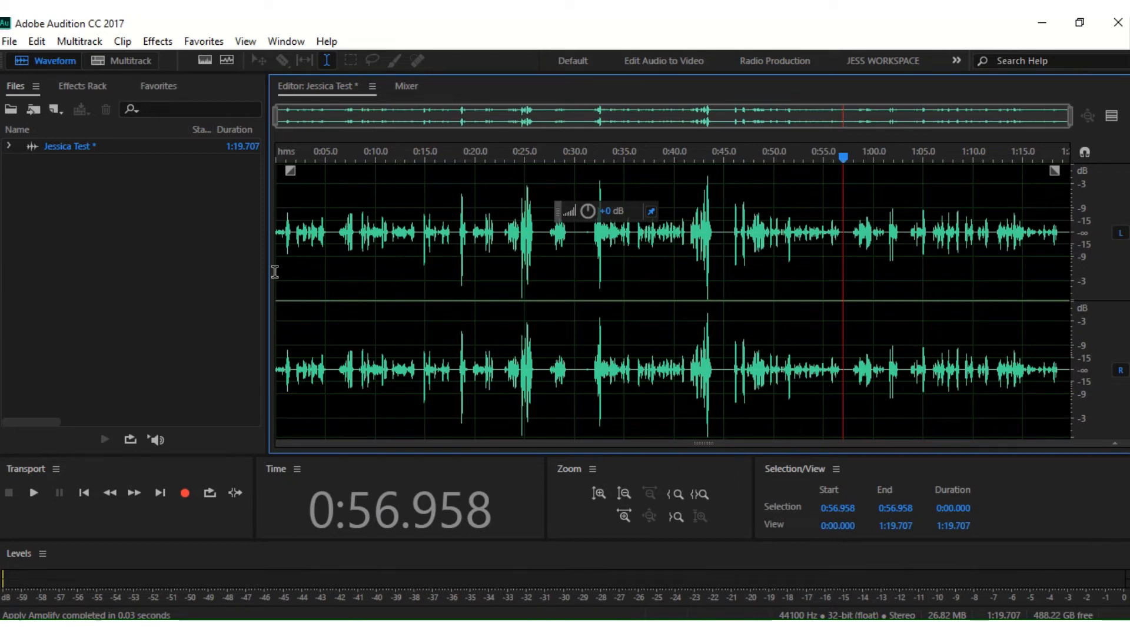
pyautogui.click(380, 297)
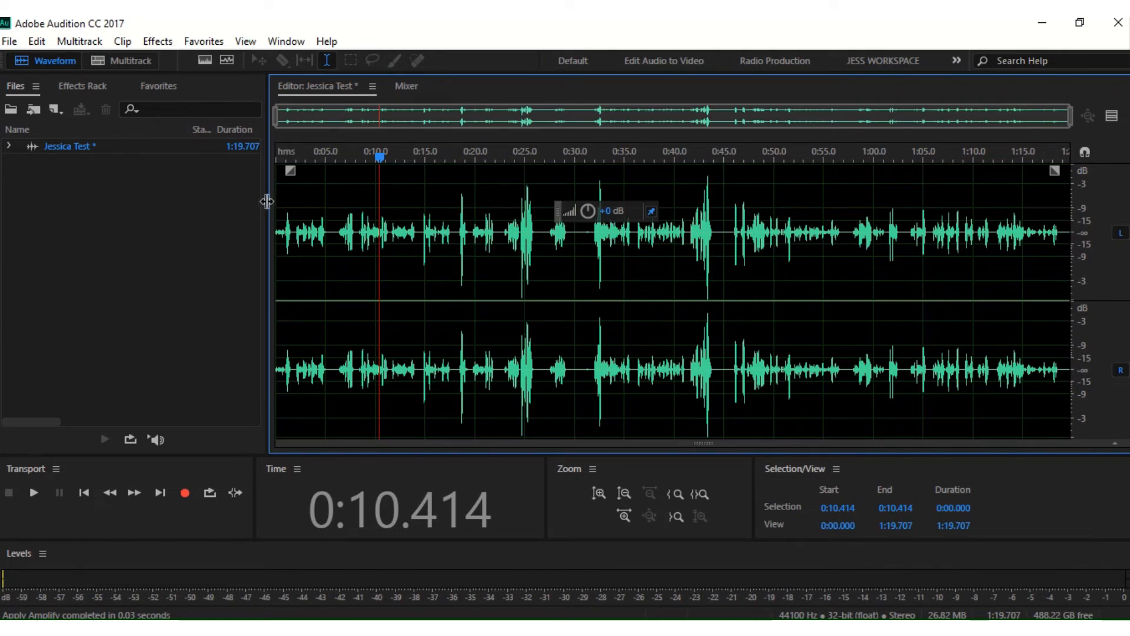
pyautogui.click(135, 60)
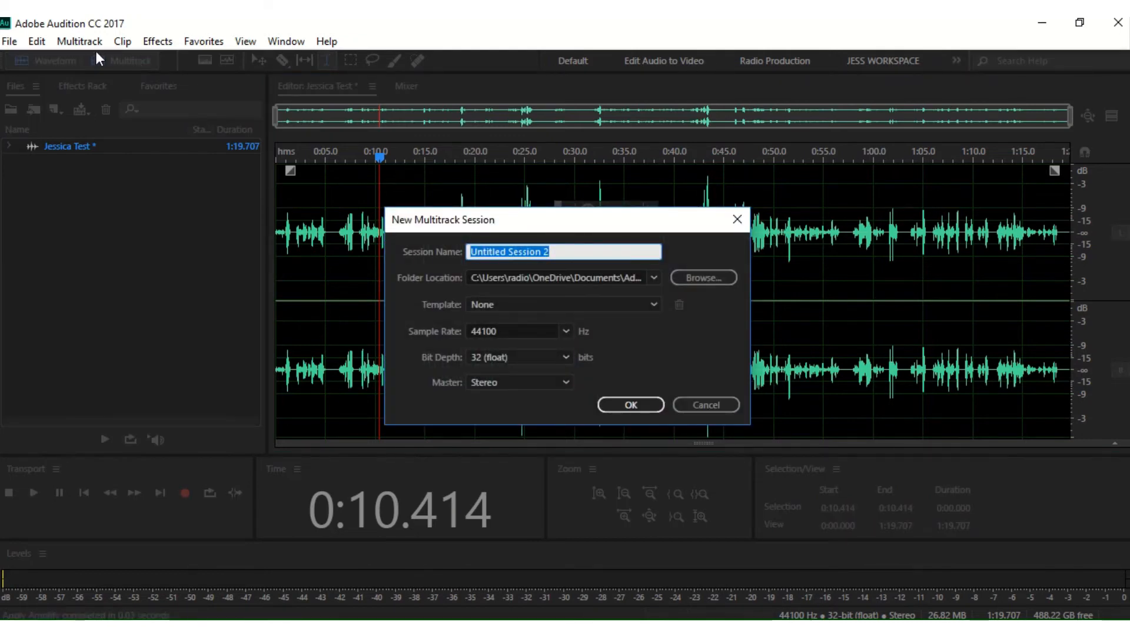
pyautogui.click(725, 405)
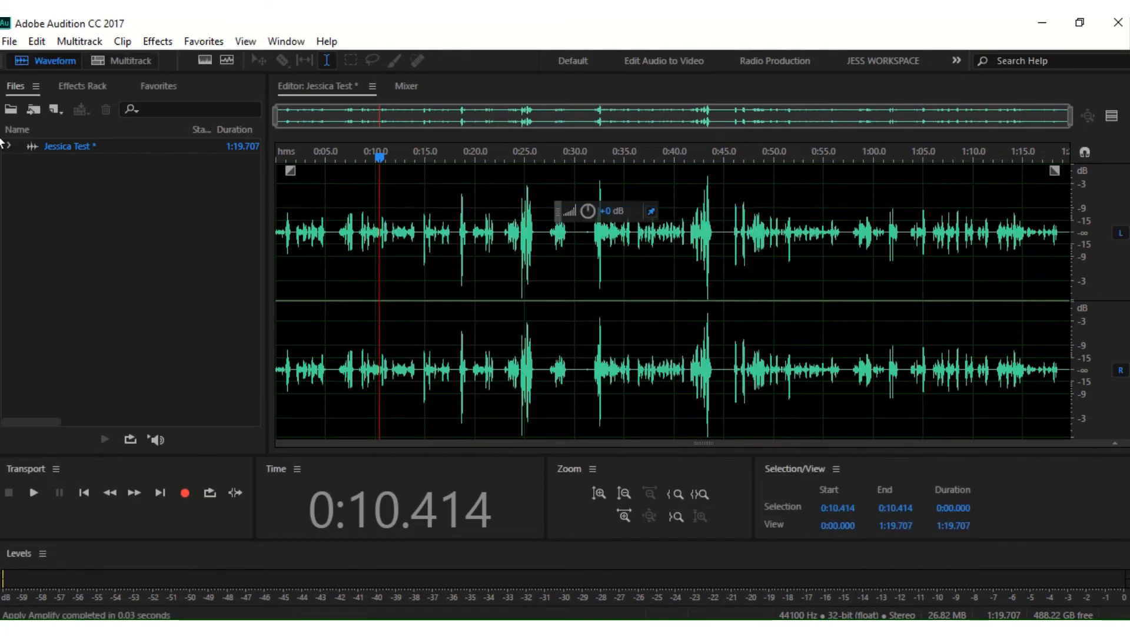
# - Create a stereo multitrack session at 44100 Hz and 32-bit float, named with the speaker's first name followed by "Multitrack Test"
pyautogui.click(9, 41)
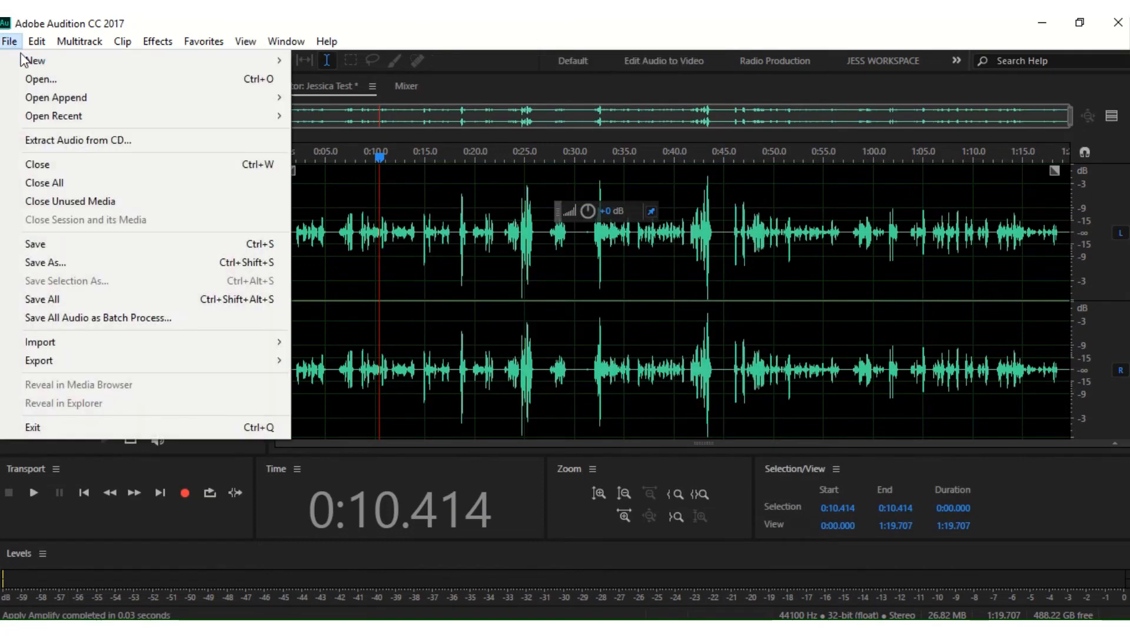
pyautogui.moveTo(93, 62)
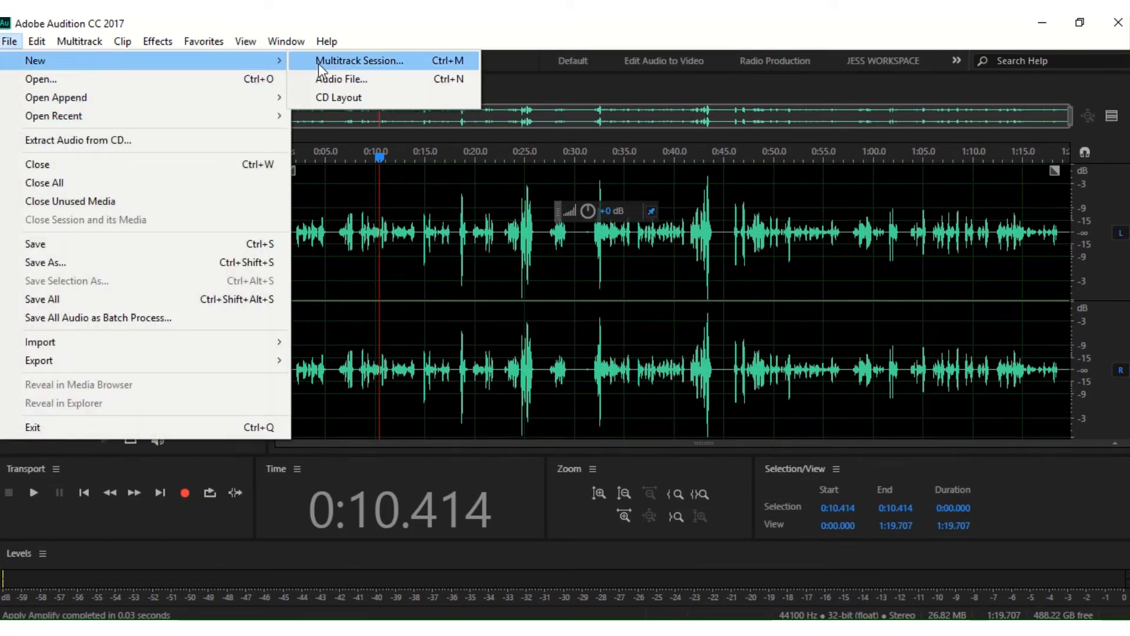
pyautogui.click(335, 59)
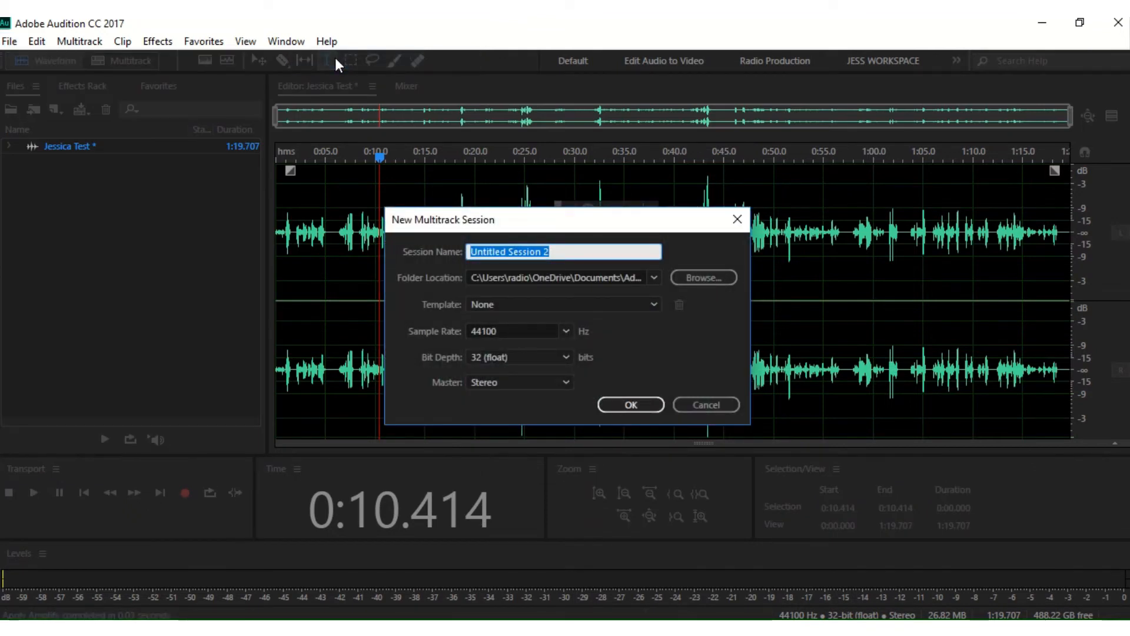
pyautogui.write('Jessica Mu')
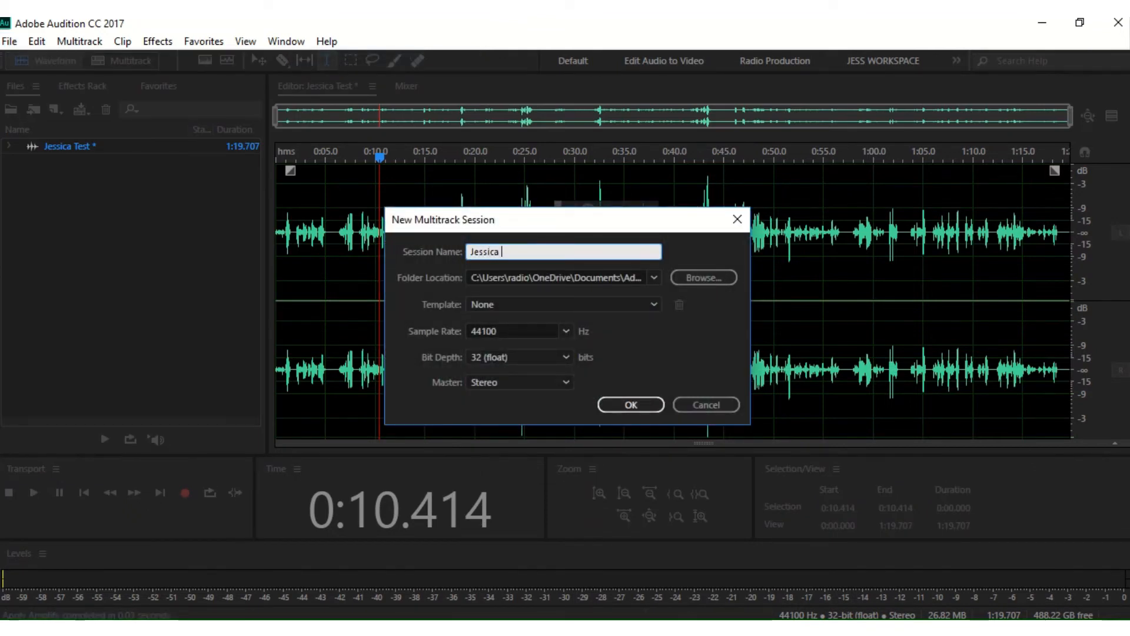
pyautogui.write('ltitrack Test')
pyautogui.click(632, 405)
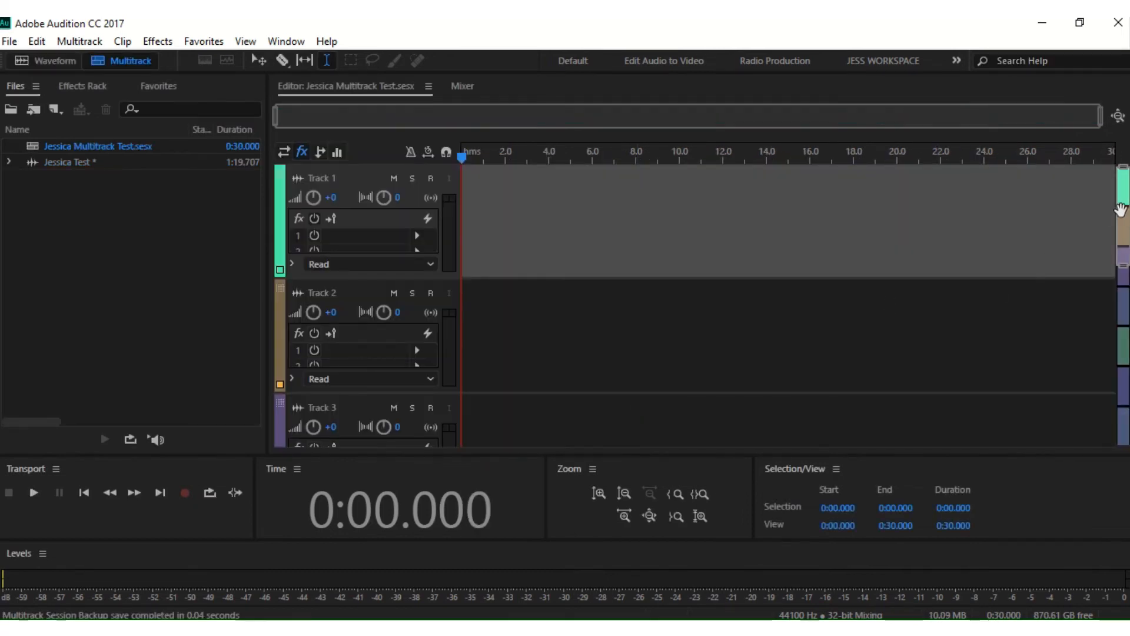
pyautogui.moveTo(1120, 214)
pyautogui.mouseDown()
pyautogui.moveTo(1121, 394)
pyautogui.moveTo(1121, 214)
pyautogui.mouseUp()
pyautogui.click(1085, 200)
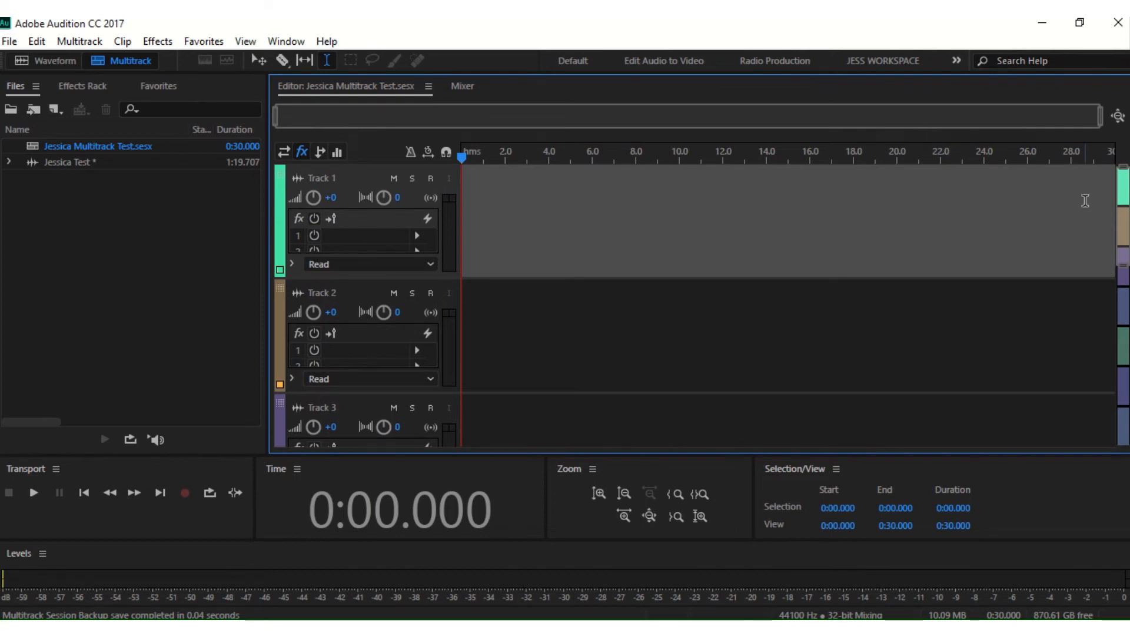
# - Place the voice test recording at the start of Track 2 in the multitrack session
pyautogui.click(80, 163)
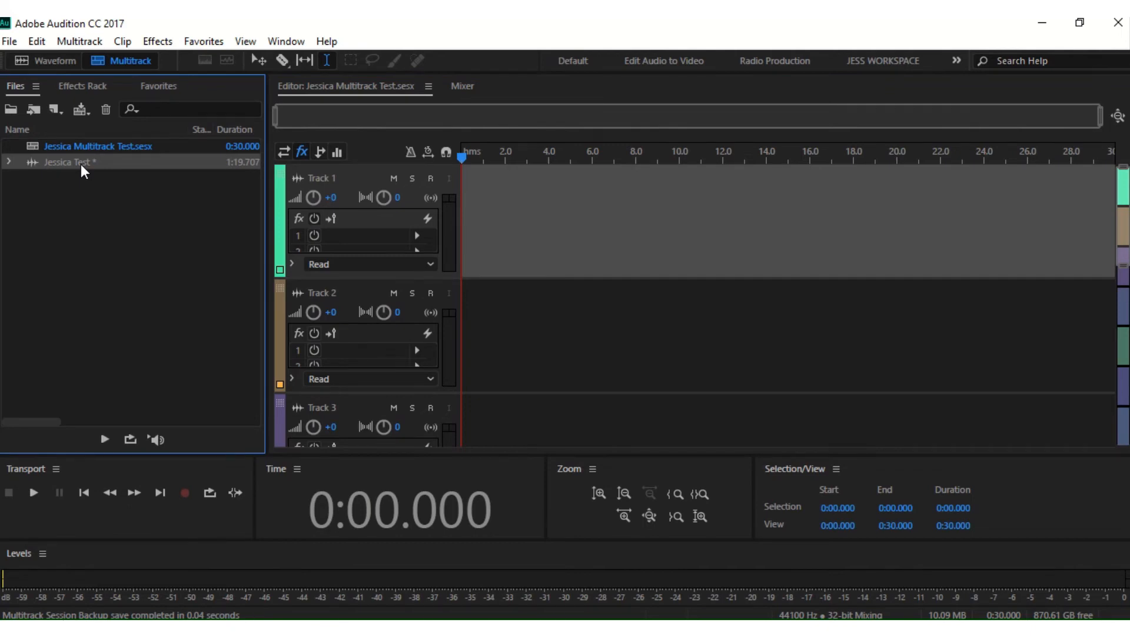
pyautogui.moveTo(80, 164); pyautogui.dragTo(447, 323)
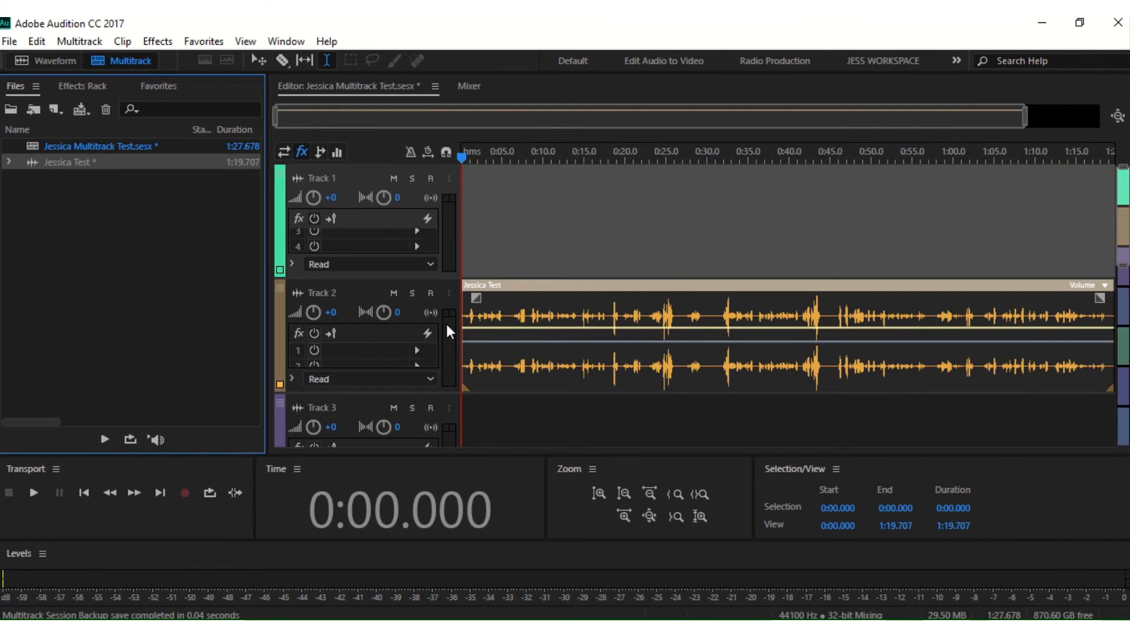
pyautogui.click(566, 306)
pyautogui.click(618, 298)
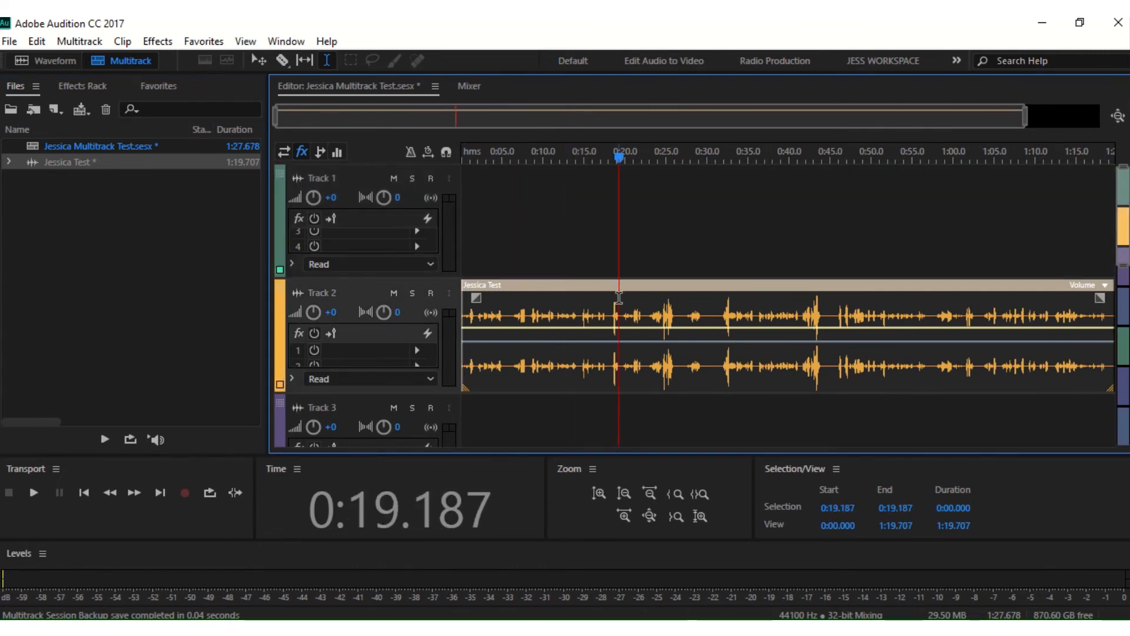
pyautogui.moveTo(610, 299); pyautogui.dragTo(583, 316)
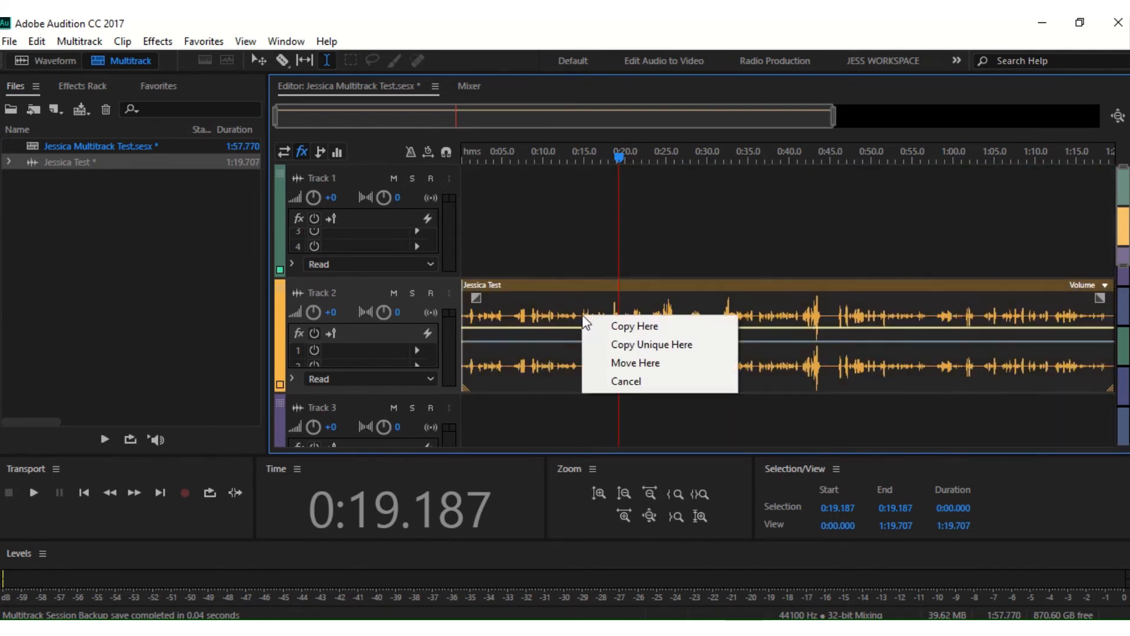
pyautogui.click(577, 264)
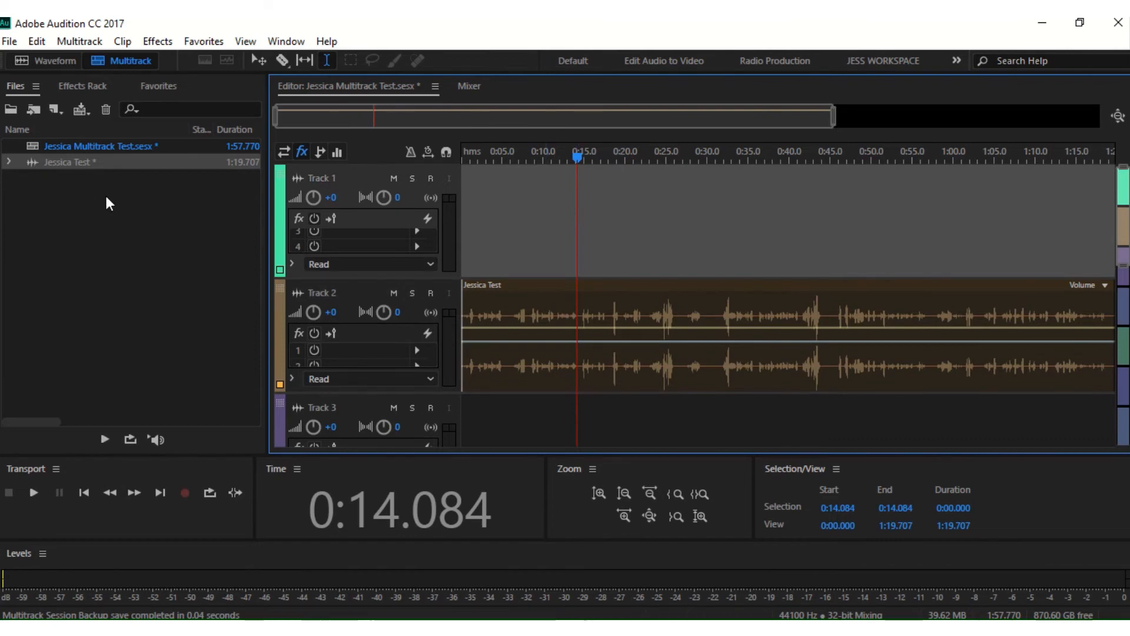
# - Place the same voice test recording at the start of Track 1
pyautogui.click(61, 165)
pyautogui.moveTo(61, 164); pyautogui.dragTo(454, 258)
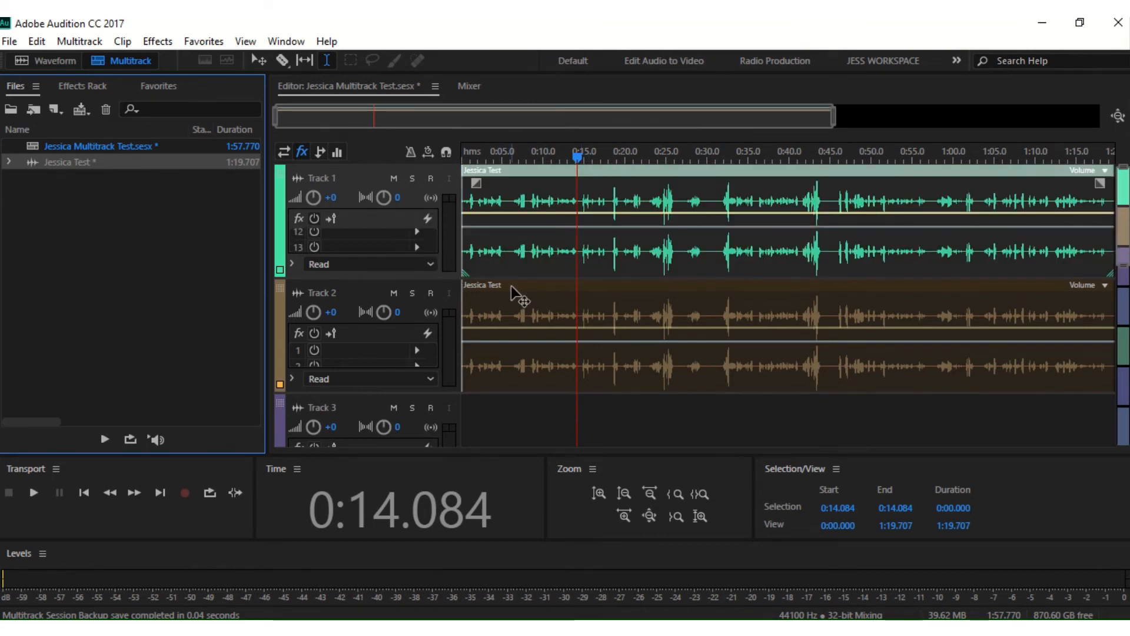
# - Play both tracks with the Track 2 clip offset to about 0:04.5, and return that clip to the session start
pyautogui.moveTo(511, 286); pyautogui.dragTo(548, 291)
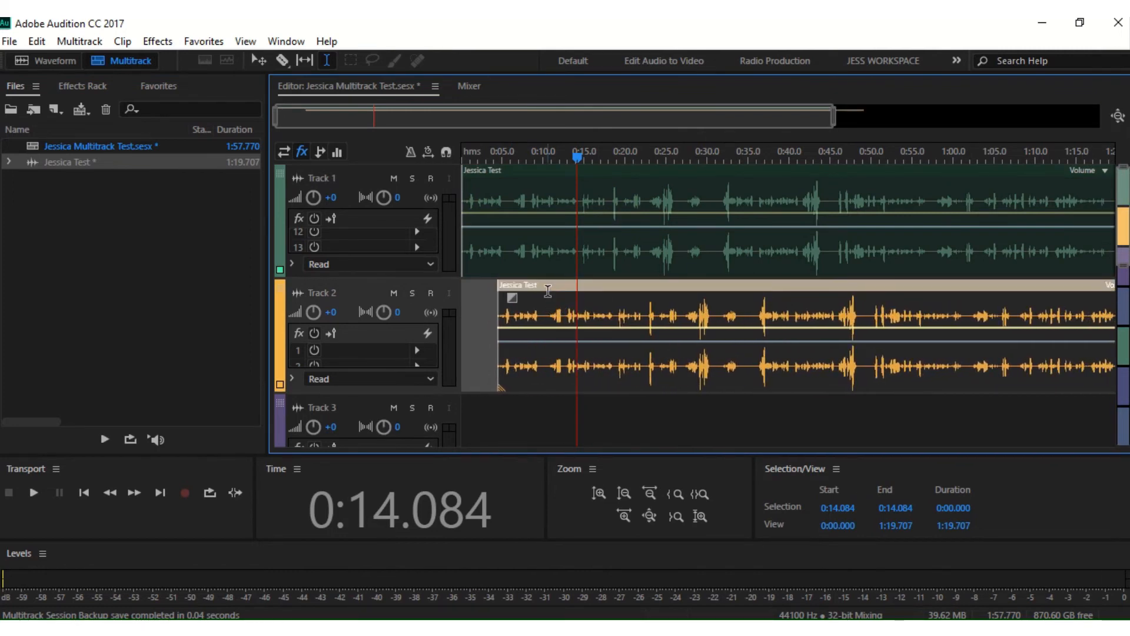
pyautogui.click(465, 302)
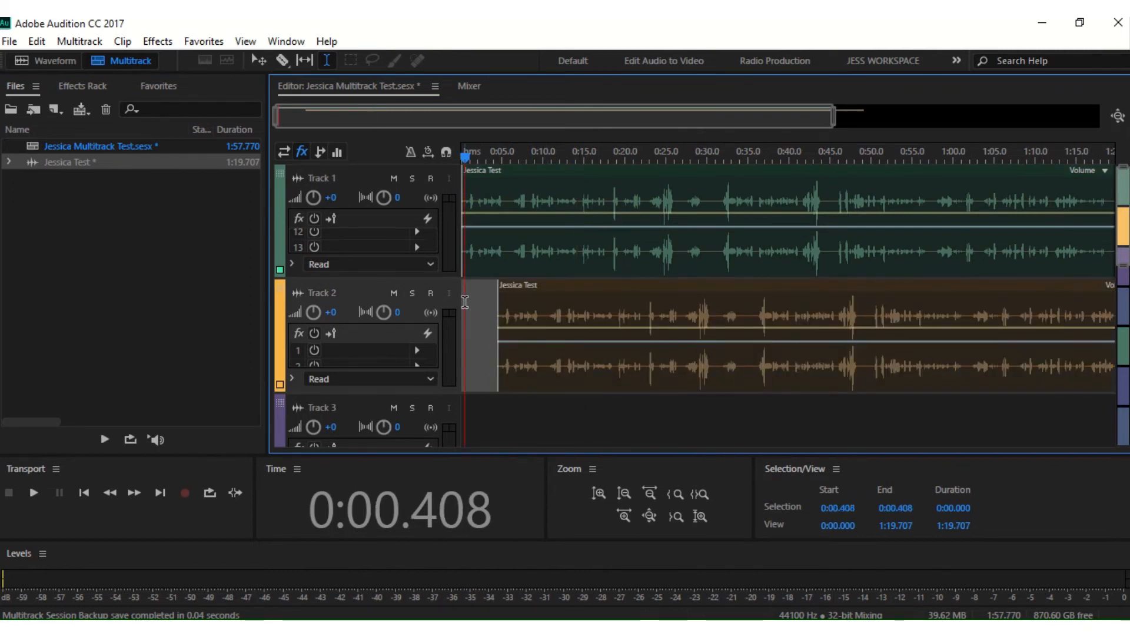
pyautogui.click(32, 492)
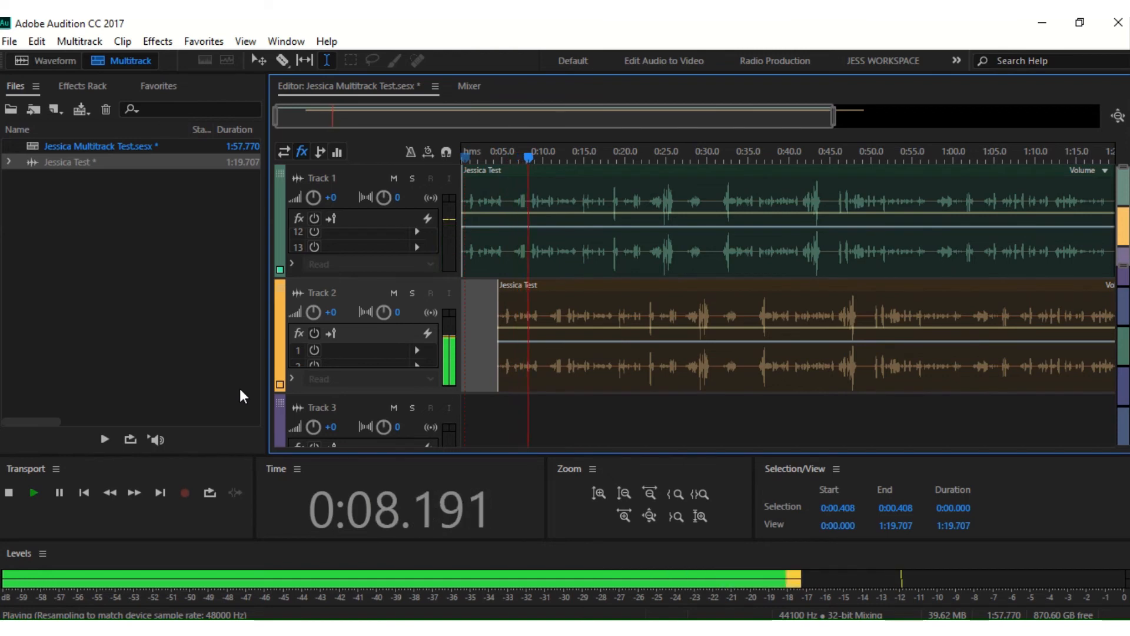
pyautogui.press('space')
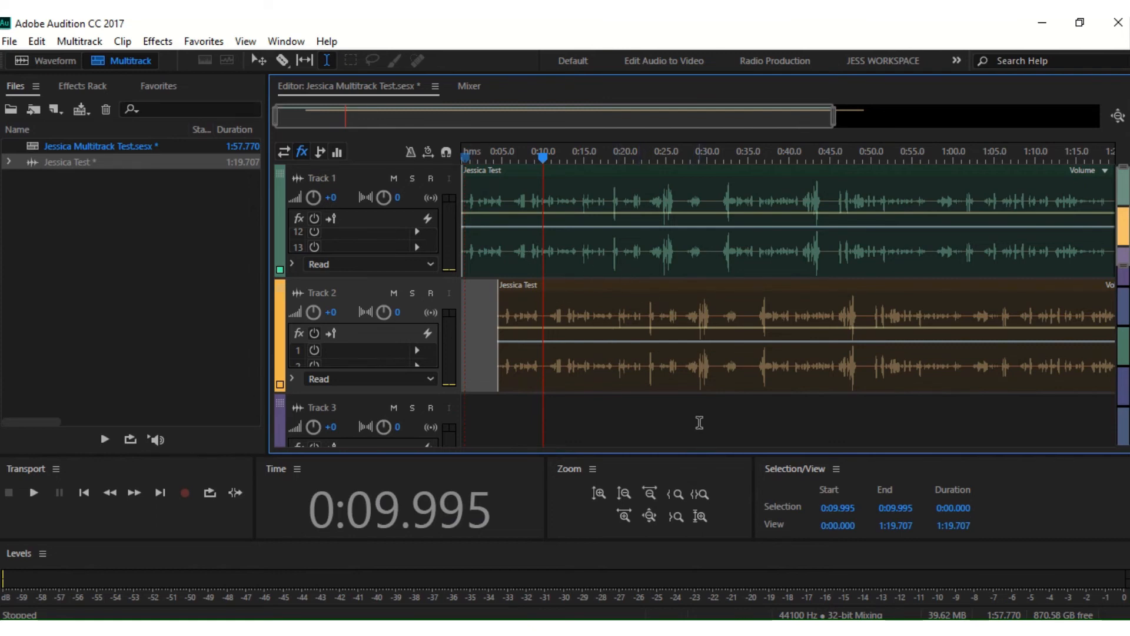
pyautogui.click(555, 289)
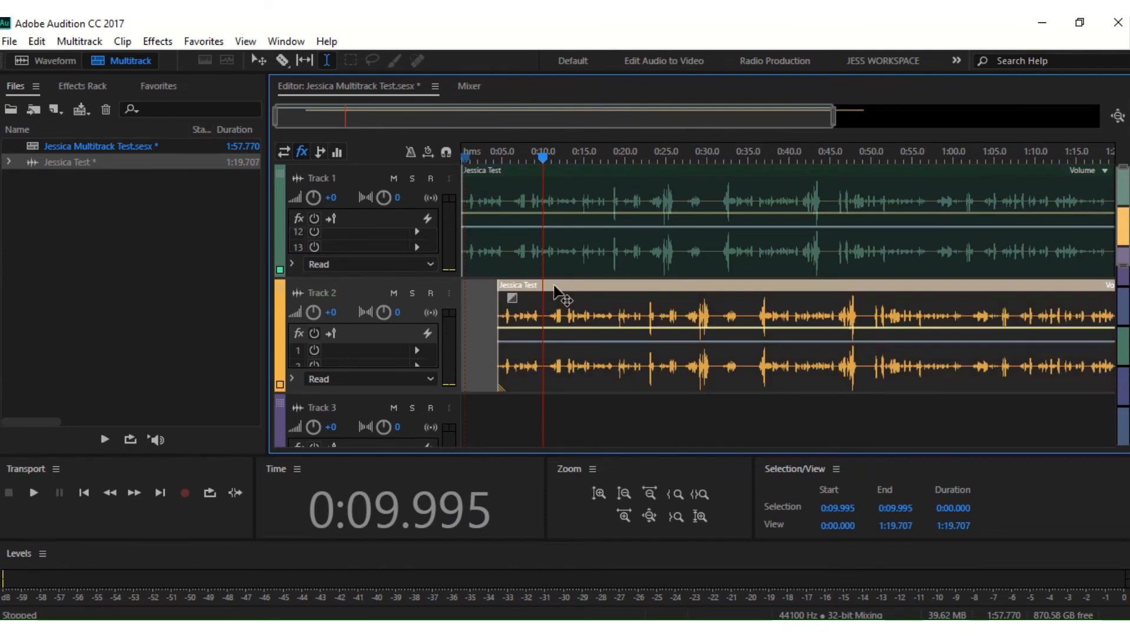
pyautogui.moveTo(554, 287); pyautogui.dragTo(461, 317)
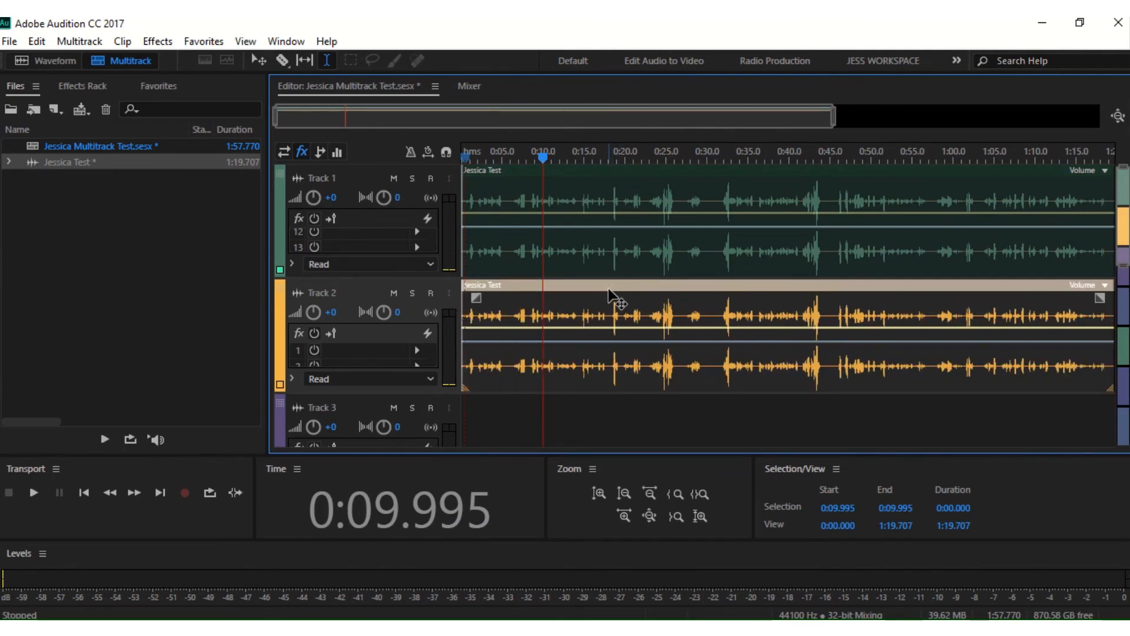
# - Copy the Track 2 clip so both copies overlap in a crossfade, and slide the clips to try different overlaps
pyautogui.moveTo(613, 299); pyautogui.dragTo(751, 314)
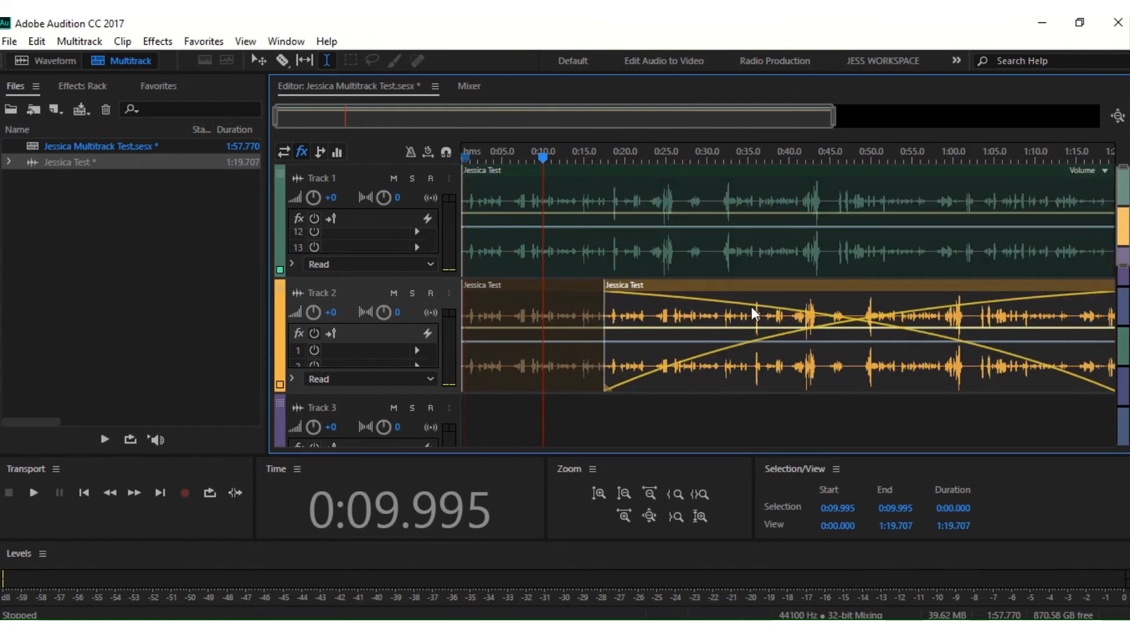
pyautogui.click(771, 314)
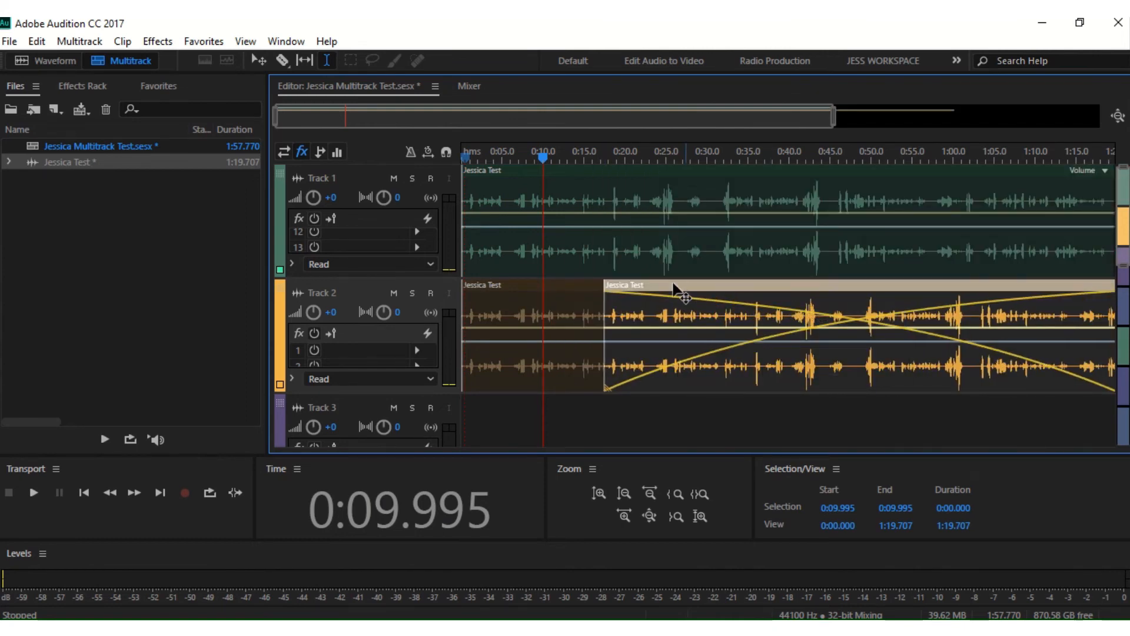
pyautogui.moveTo(676, 288); pyautogui.dragTo(847, 330)
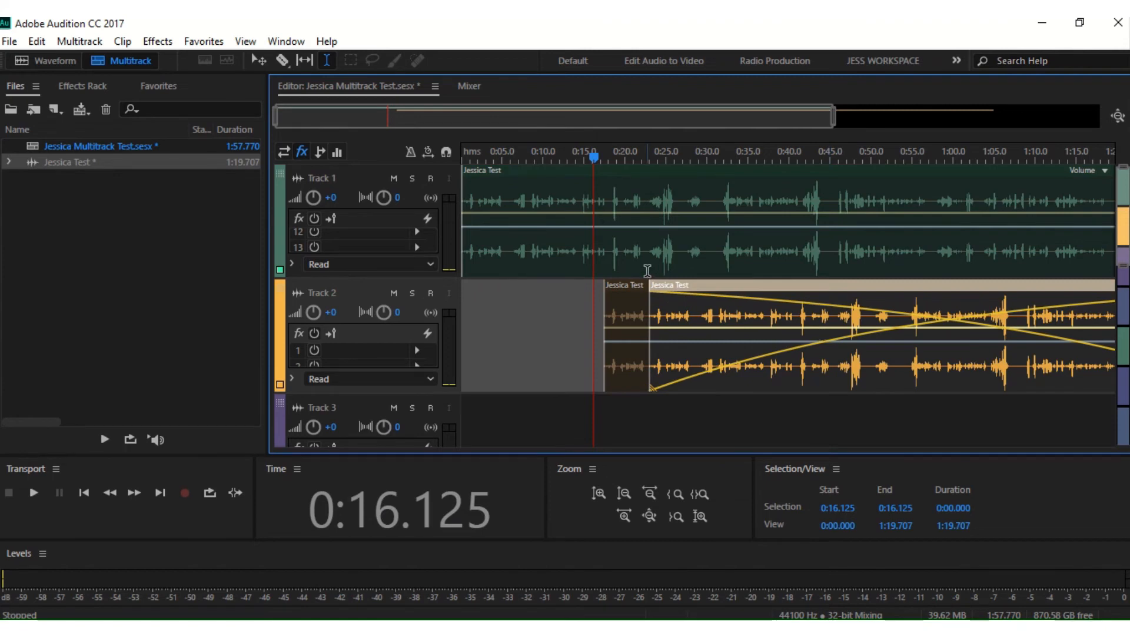
pyautogui.moveTo(634, 285); pyautogui.dragTo(522, 290)
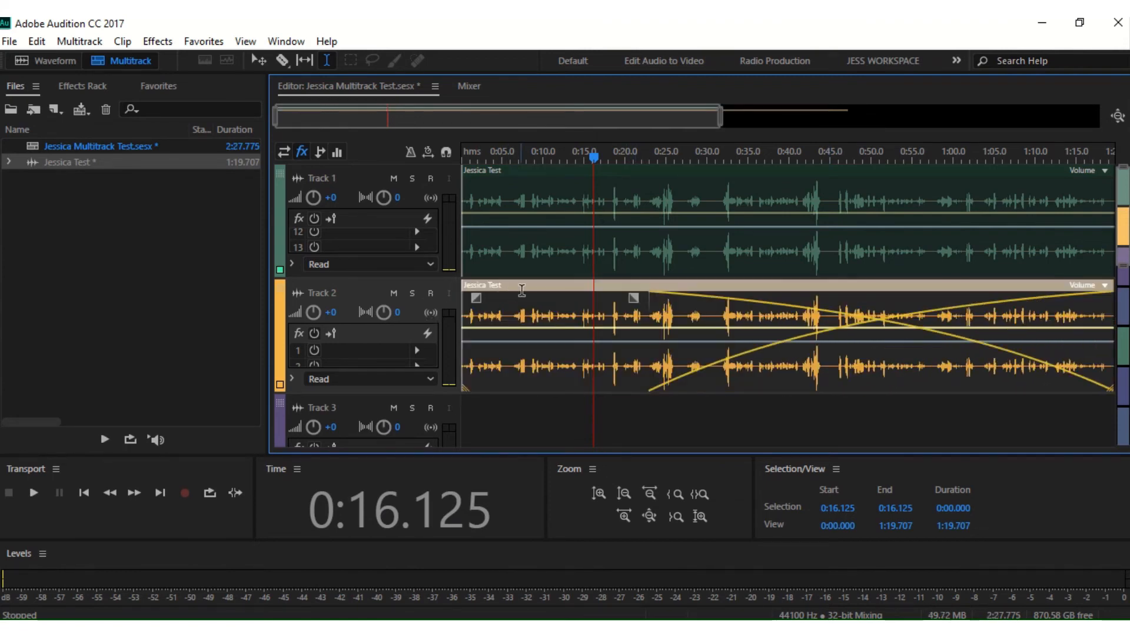
# - Delete the Track 2 clip at the session start and move the remaining clip there, keeping the Time Selection tool active
pyautogui.press('Delete')
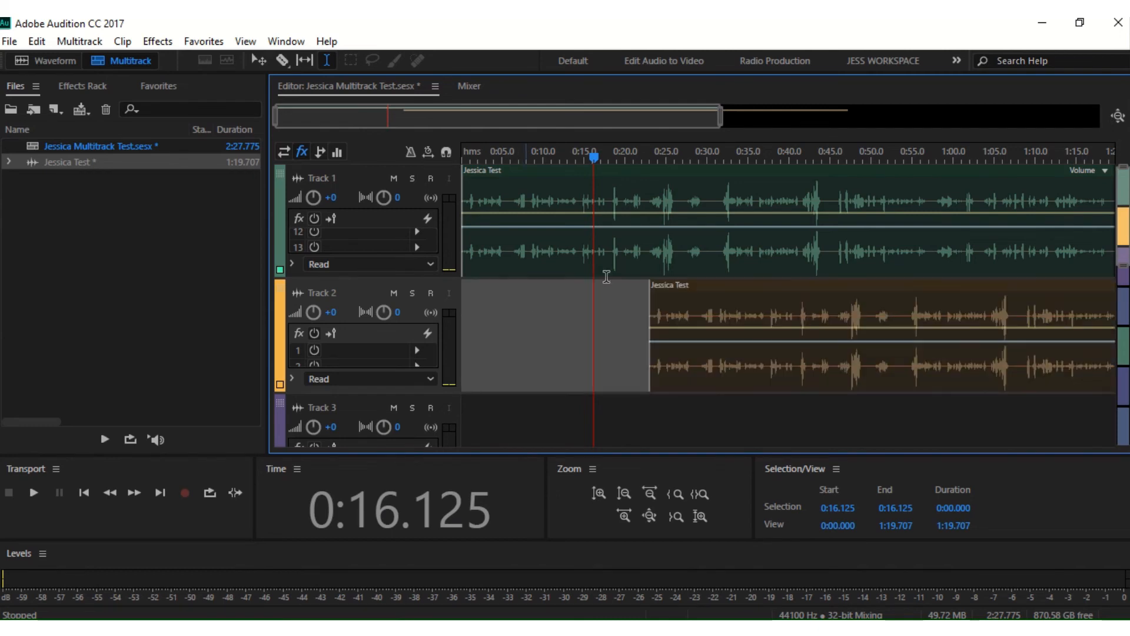
pyautogui.click(741, 293)
pyautogui.moveTo(741, 293); pyautogui.dragTo(474, 293)
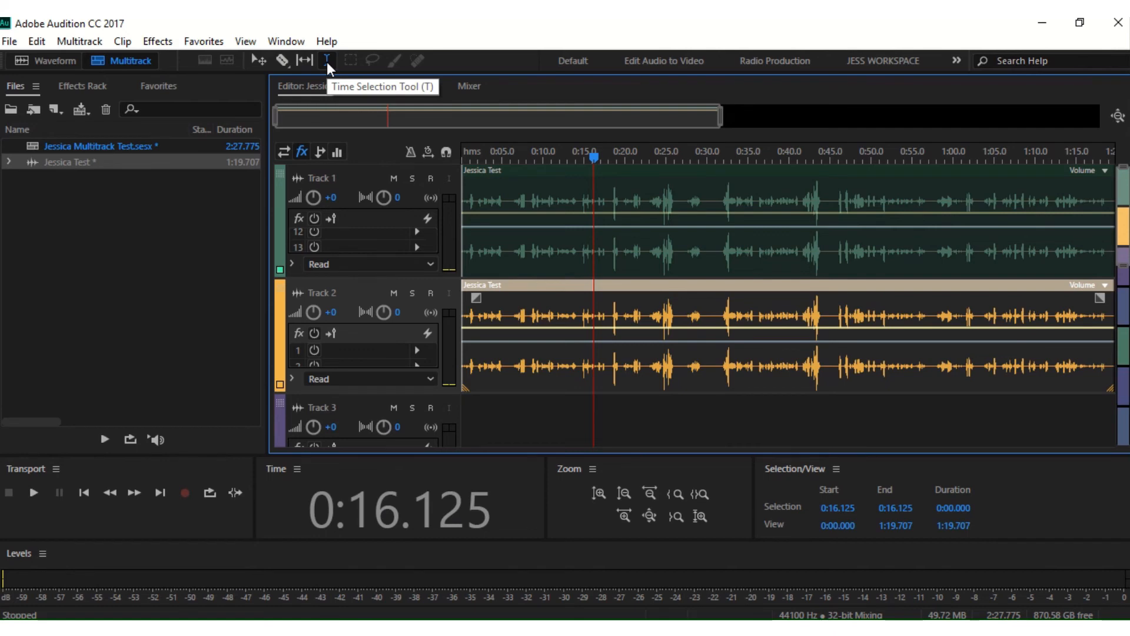
pyautogui.click(327, 61)
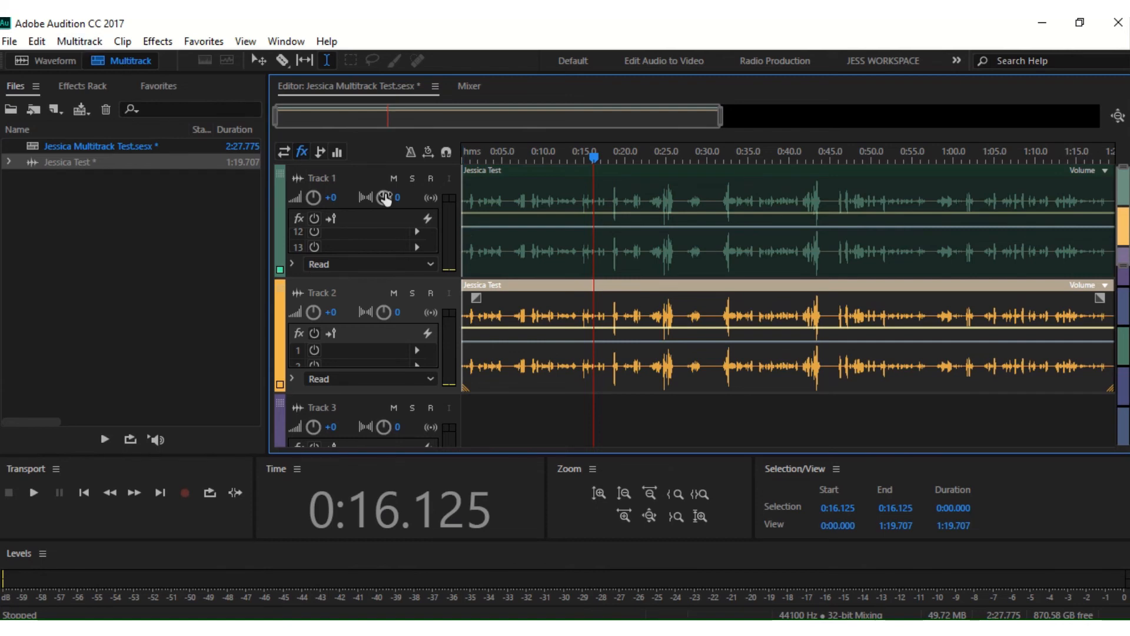
# - Review the Export Session settings, including the option to save copies of associated files, and close them without exporting
pyautogui.click(10, 42)
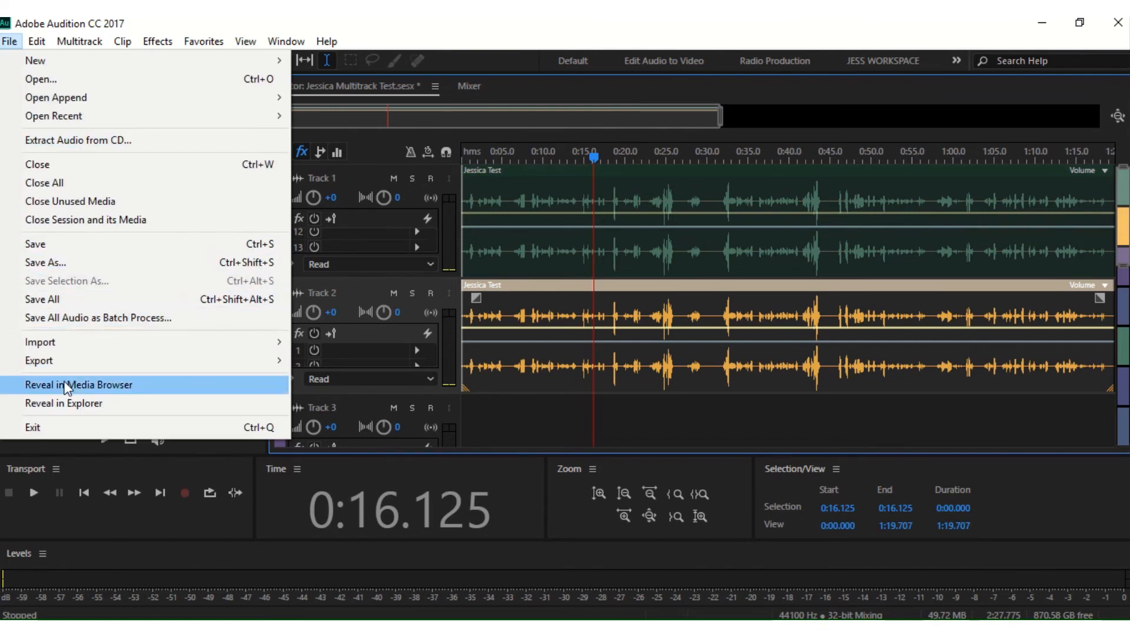
pyautogui.moveTo(73, 370)
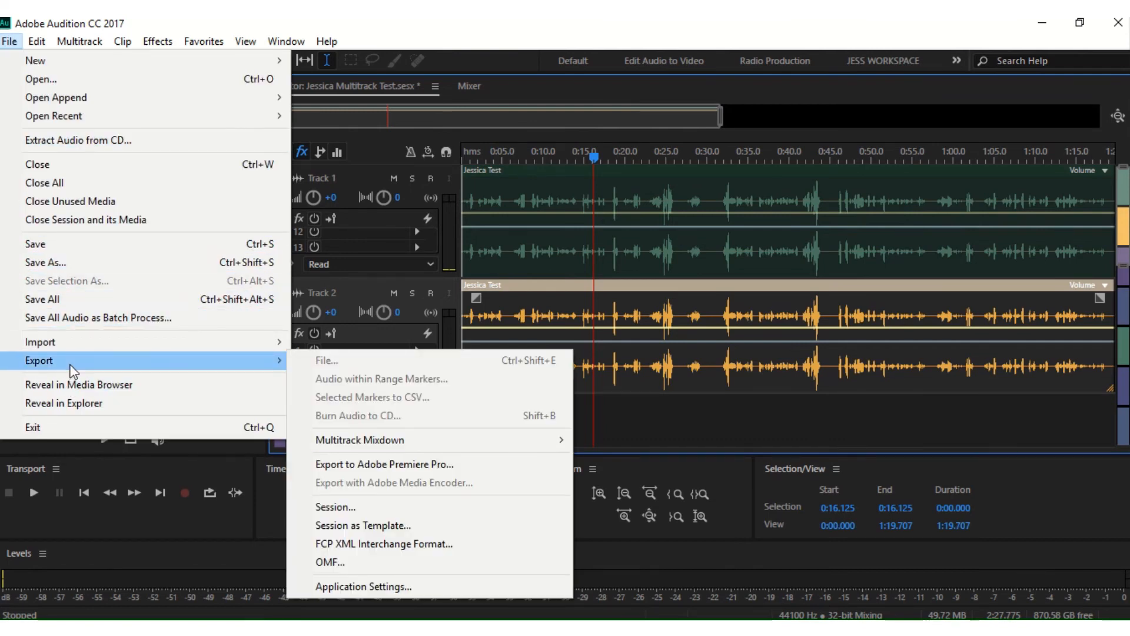
pyautogui.click(423, 508)
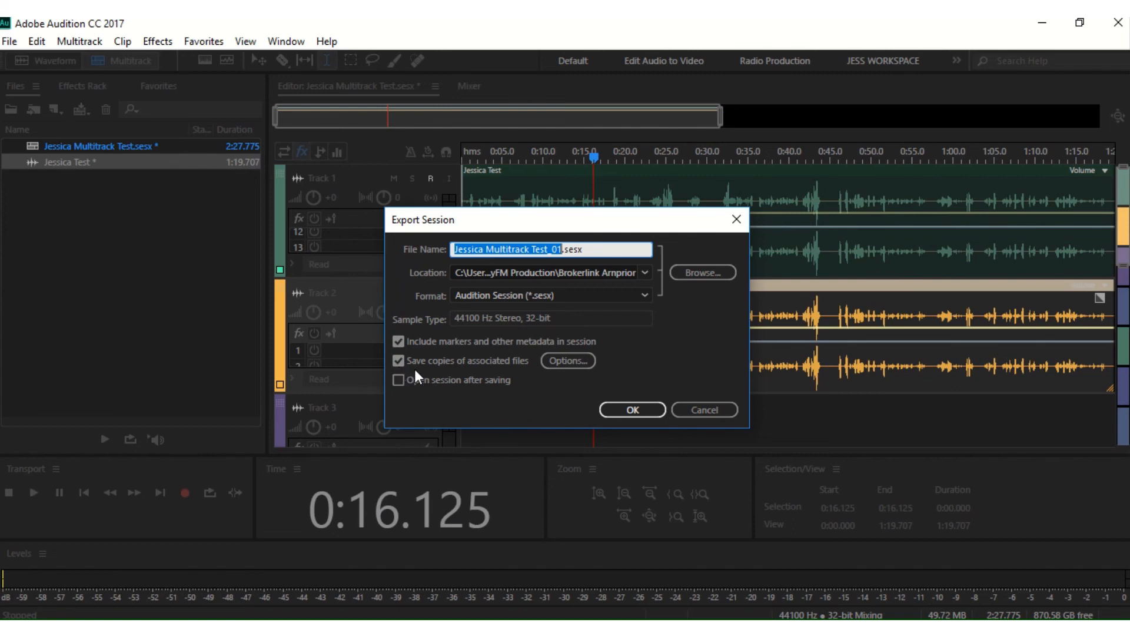
pyautogui.click(399, 361)
pyautogui.click(398, 361)
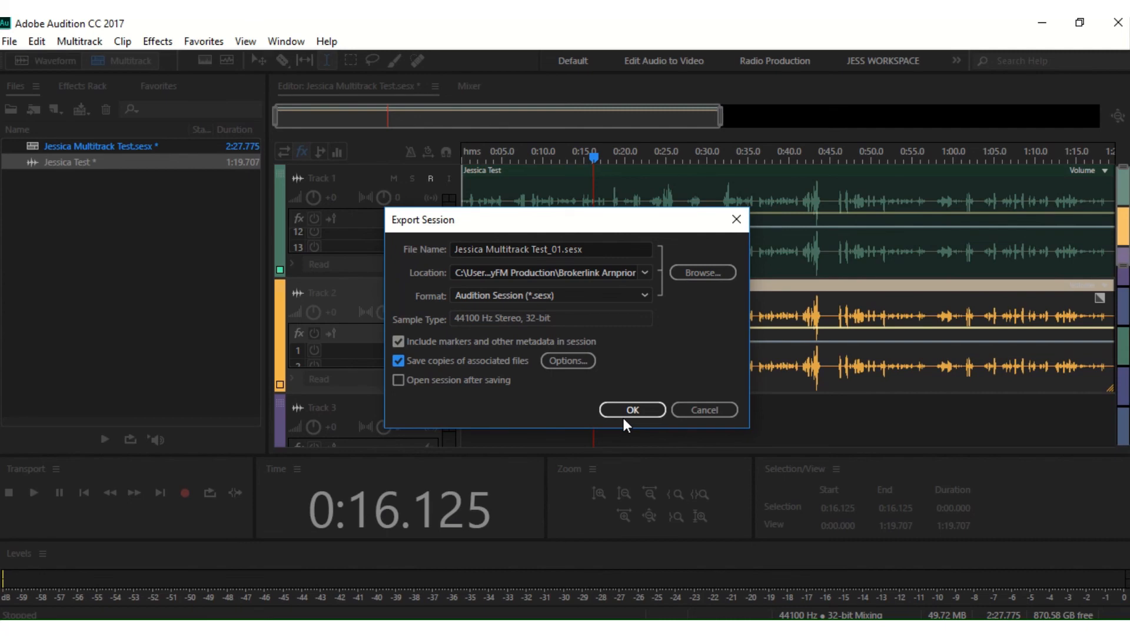
pyautogui.click(716, 406)
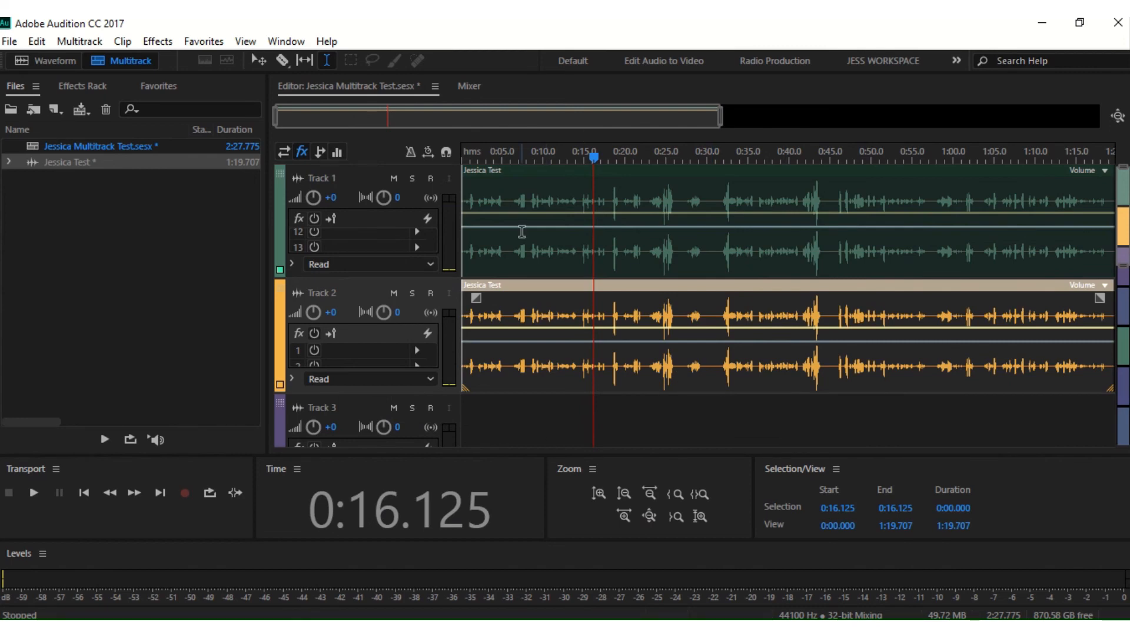
# - Switch back and forth between the recording's waveform and the multitrack session to compare the two editors
pyautogui.click(53, 63)
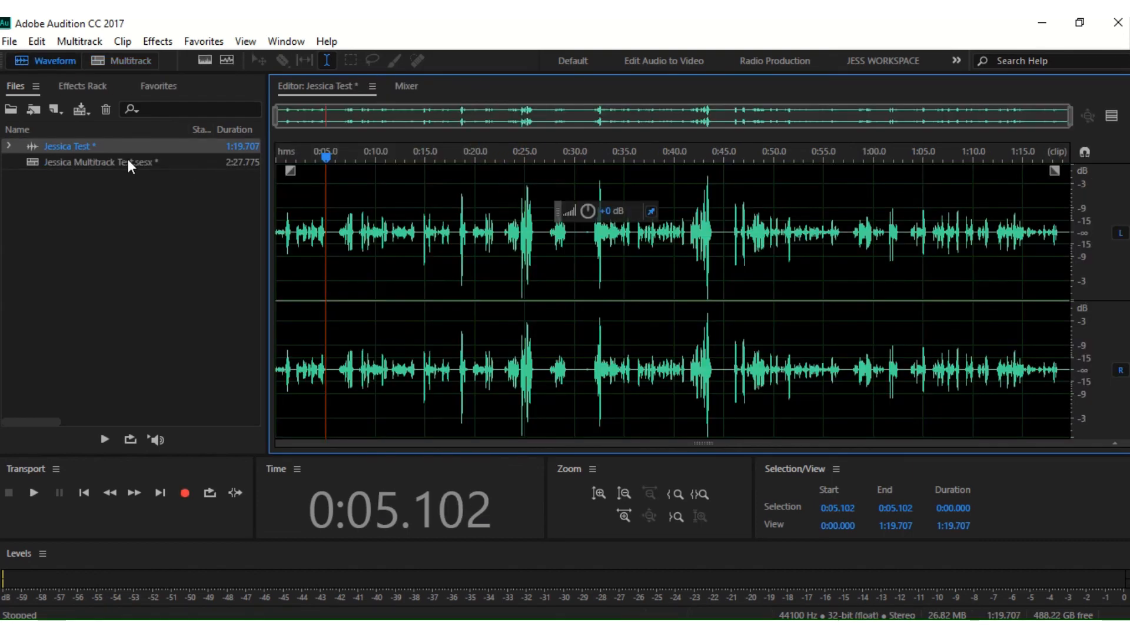
pyautogui.doubleClick(129, 158)
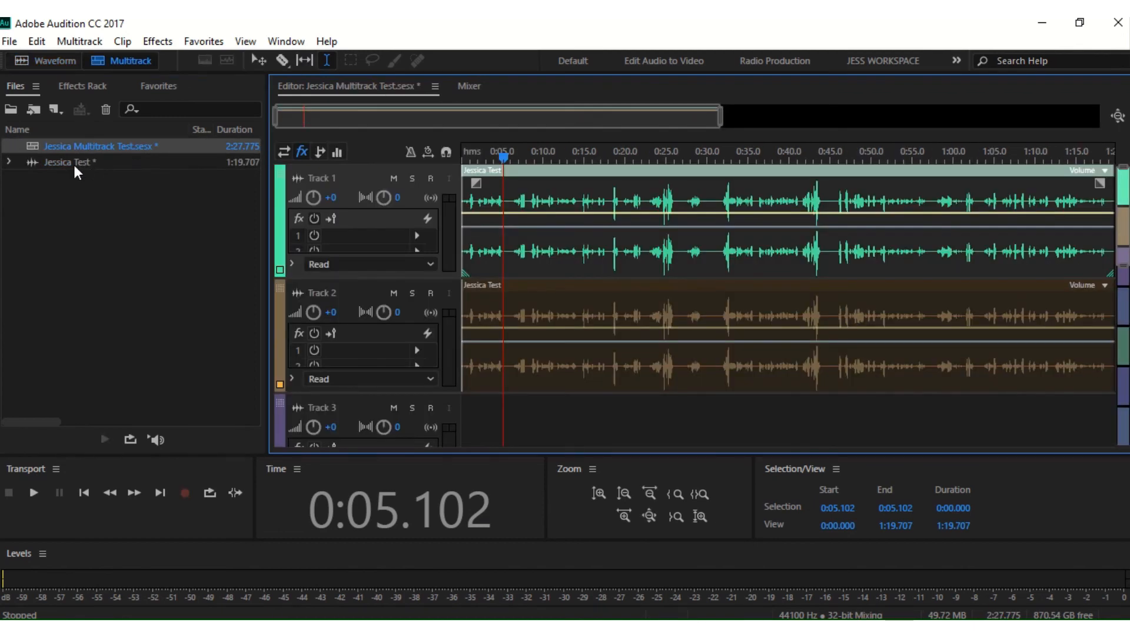
pyautogui.doubleClick(73, 163)
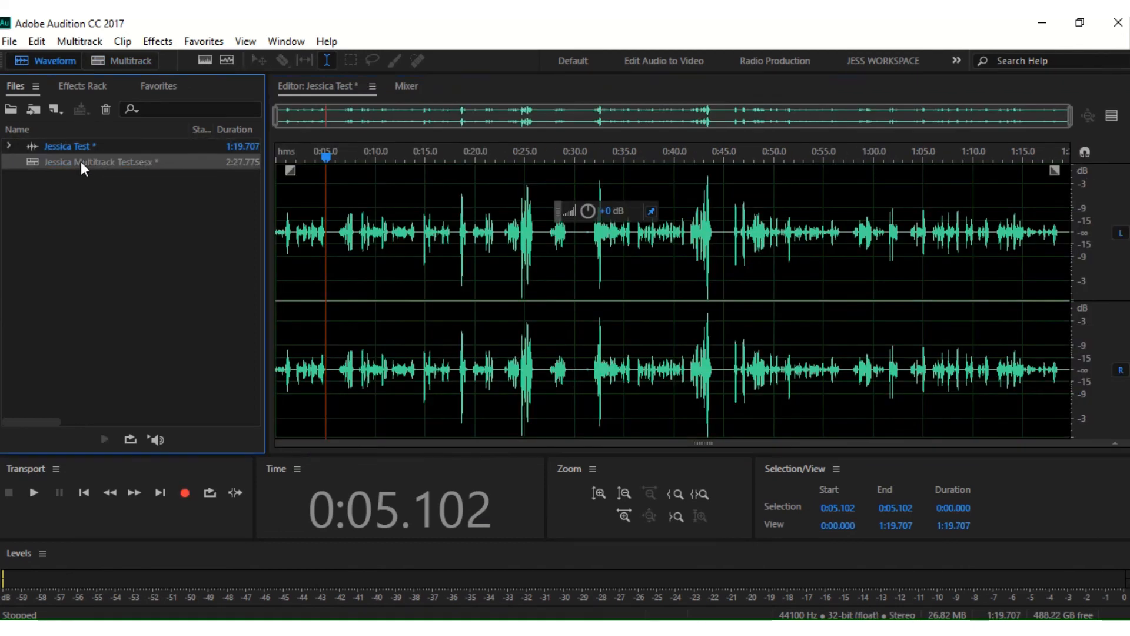
pyautogui.doubleClick(80, 162)
pyautogui.doubleClick(88, 167)
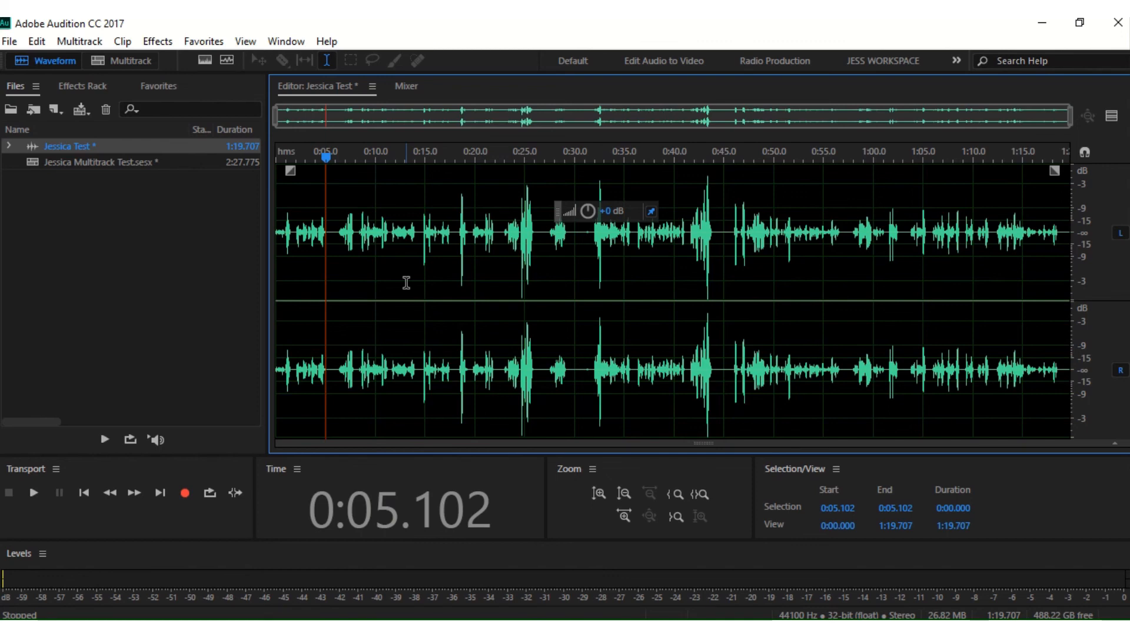
pyautogui.click(118, 63)
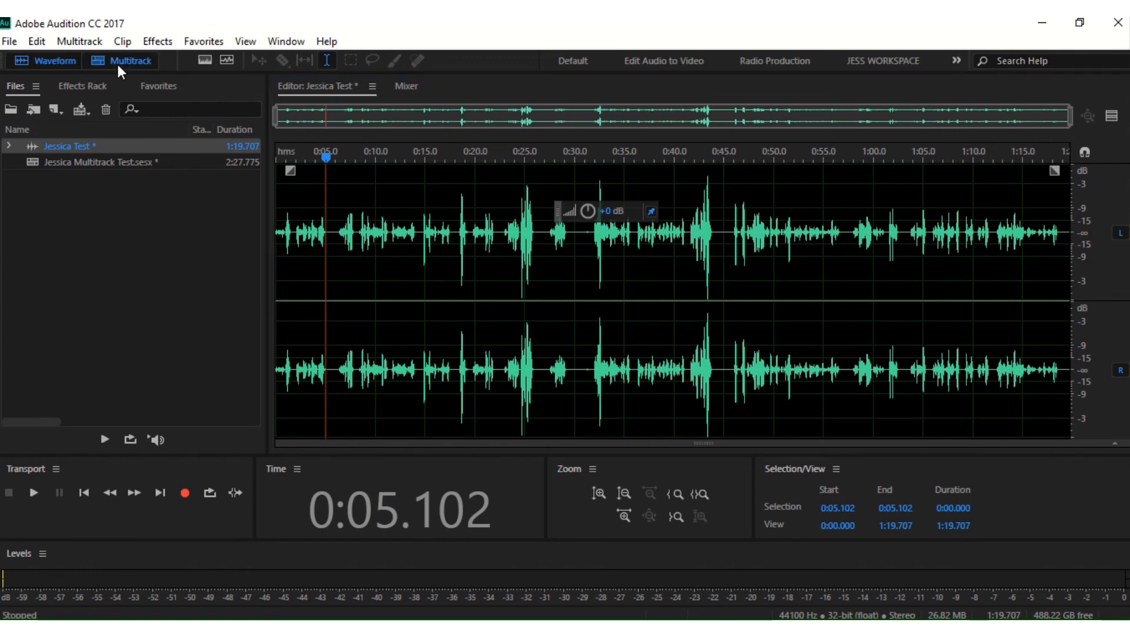
pyautogui.click(48, 56)
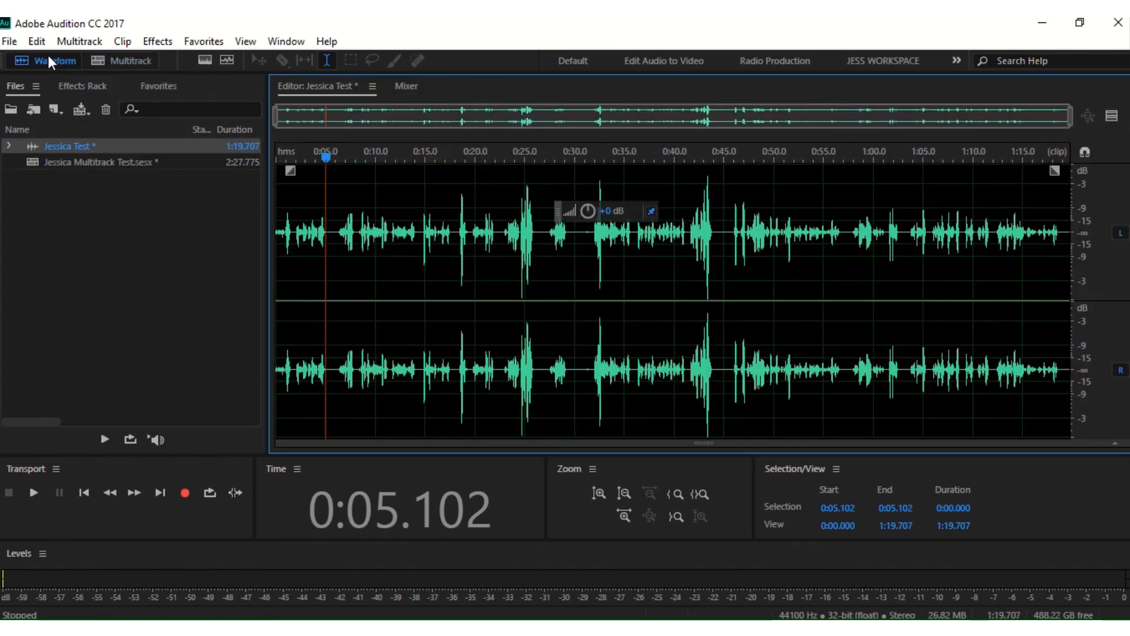
pyautogui.click(97, 60)
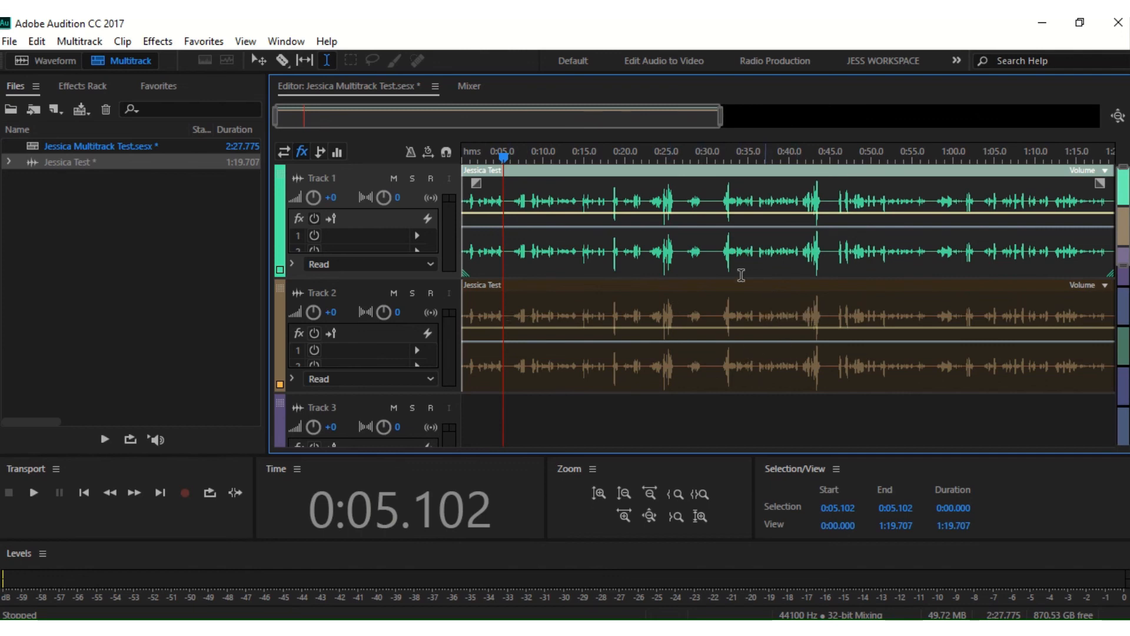
# - Try deleting the passage from about 0:17.7 to 0:44.6 in the recording's waveform, undo the deletion and clear the selection
pyautogui.doubleClick(108, 160)
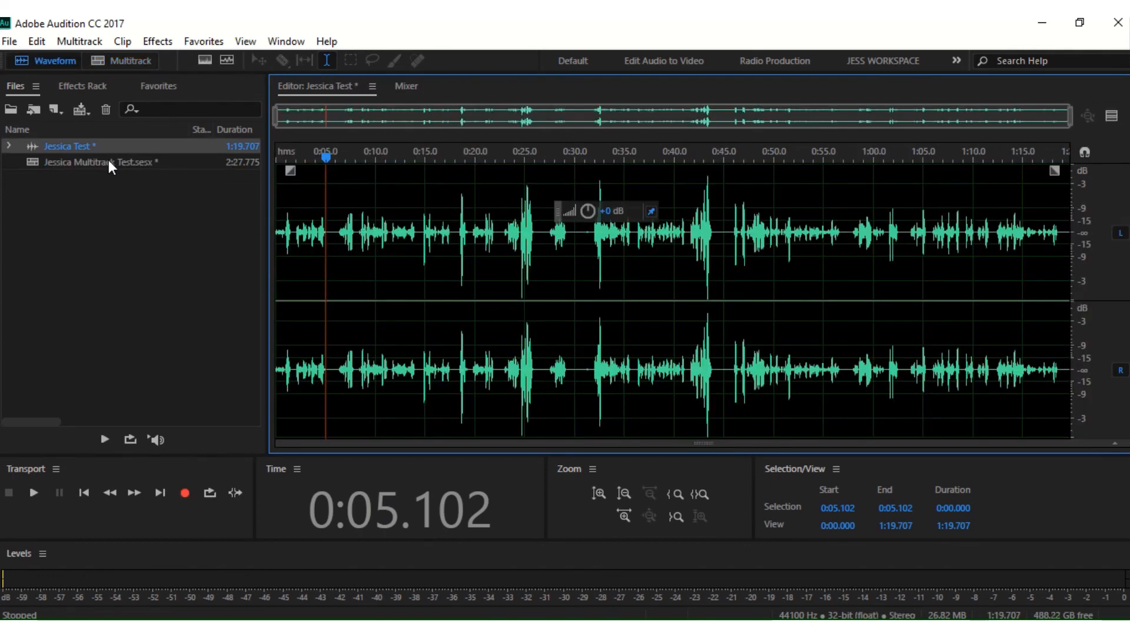
pyautogui.click(720, 229)
pyautogui.moveTo(721, 230); pyautogui.dragTo(452, 217)
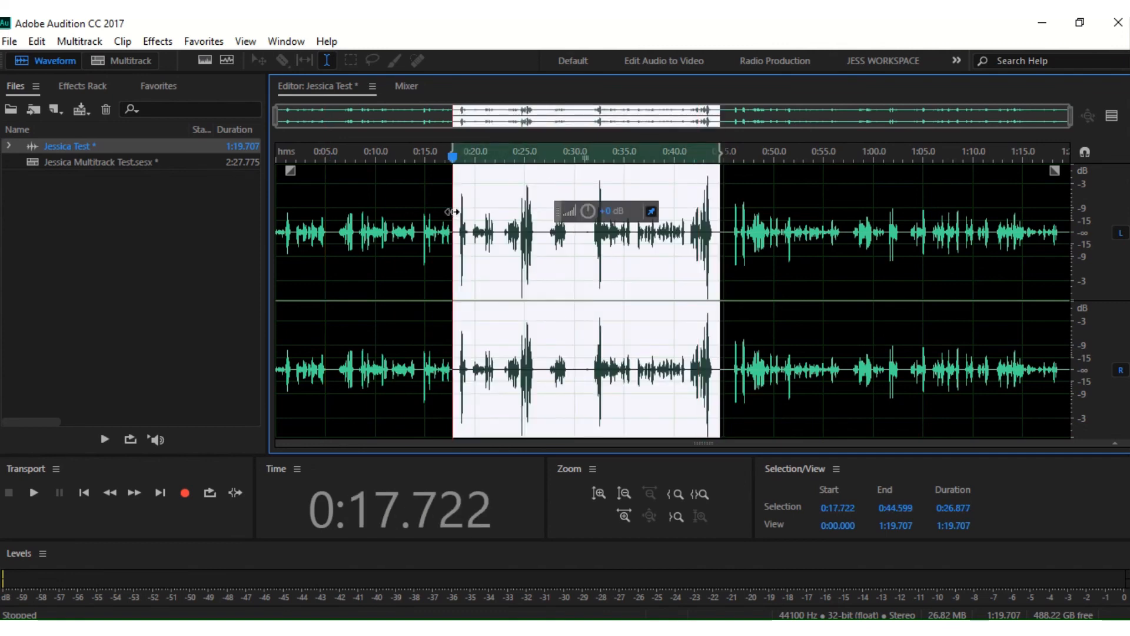
pyautogui.press('Delete')
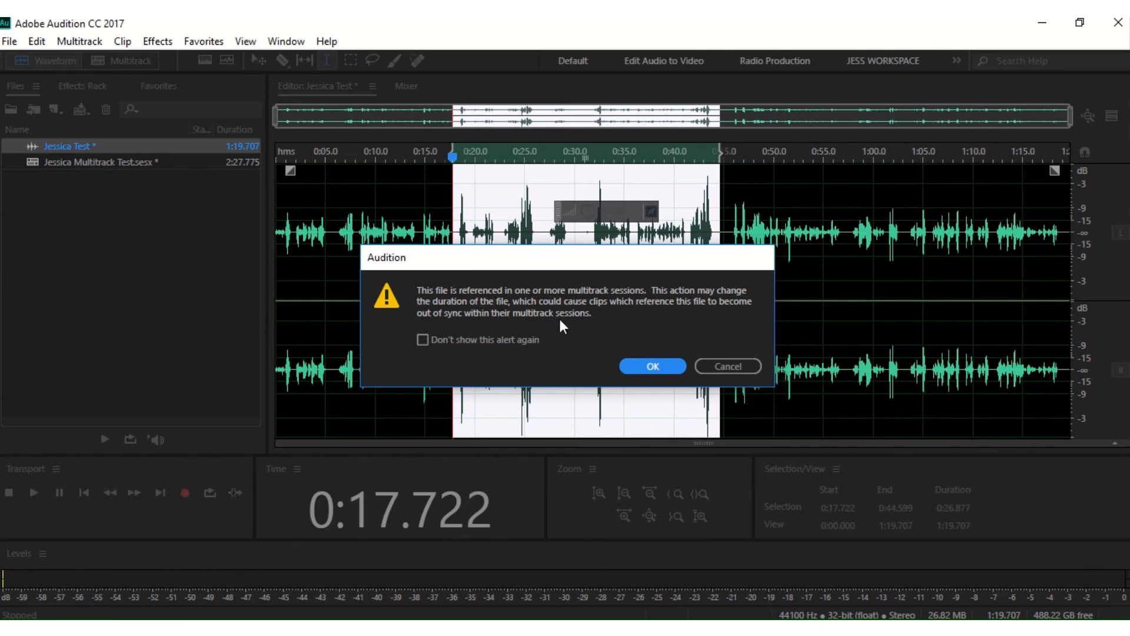
pyautogui.click(667, 368)
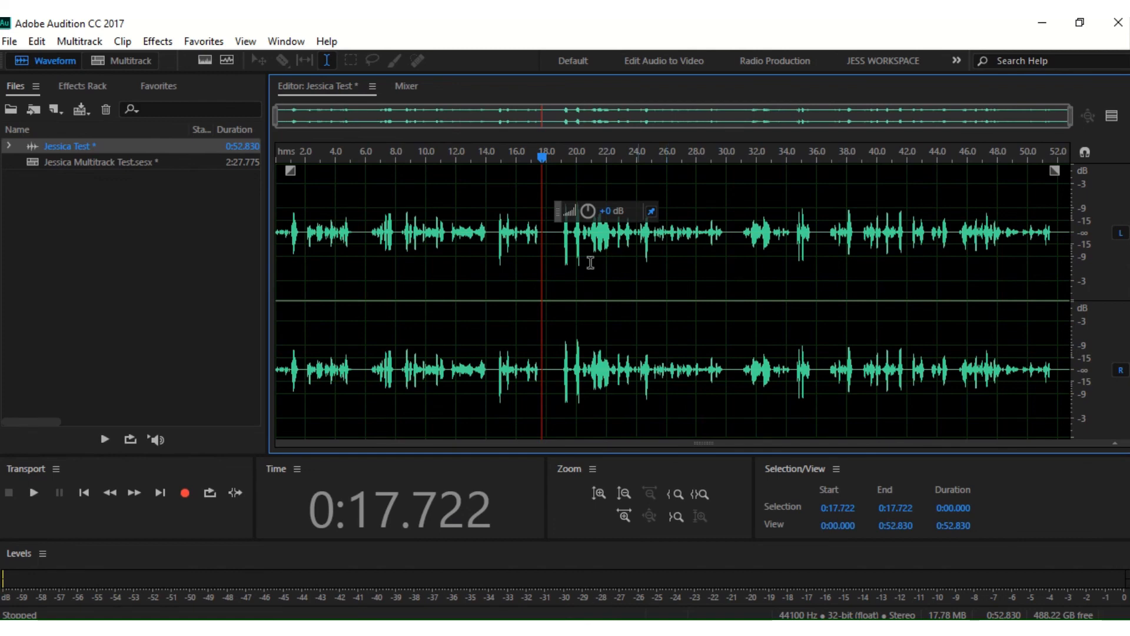
pyautogui.hotkey('ctrl', 'z')
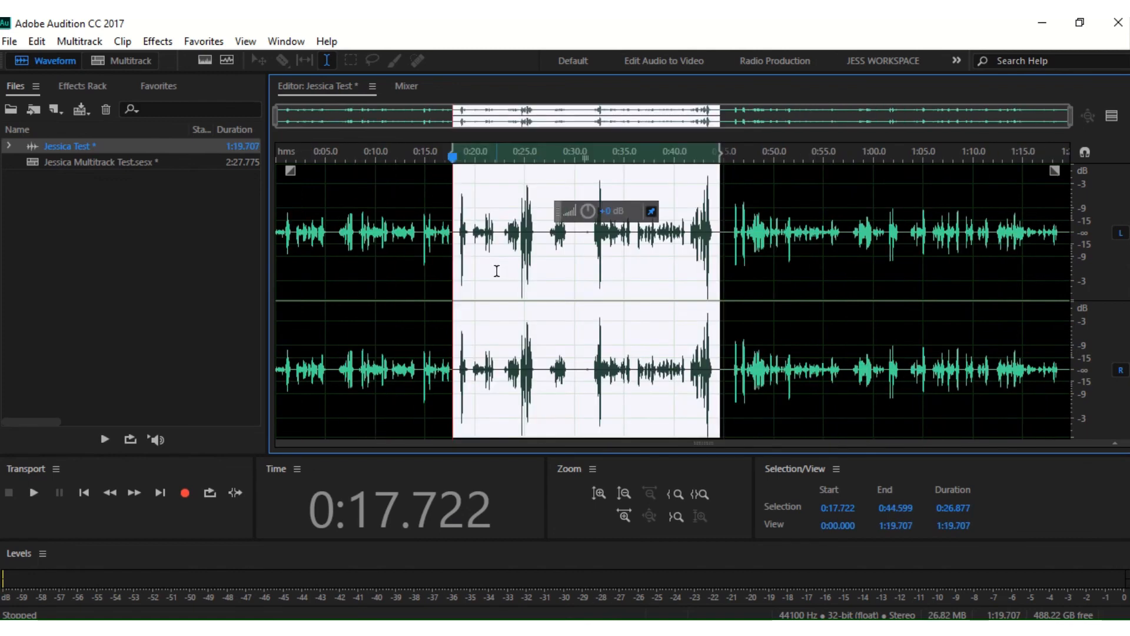
pyautogui.click(418, 242)
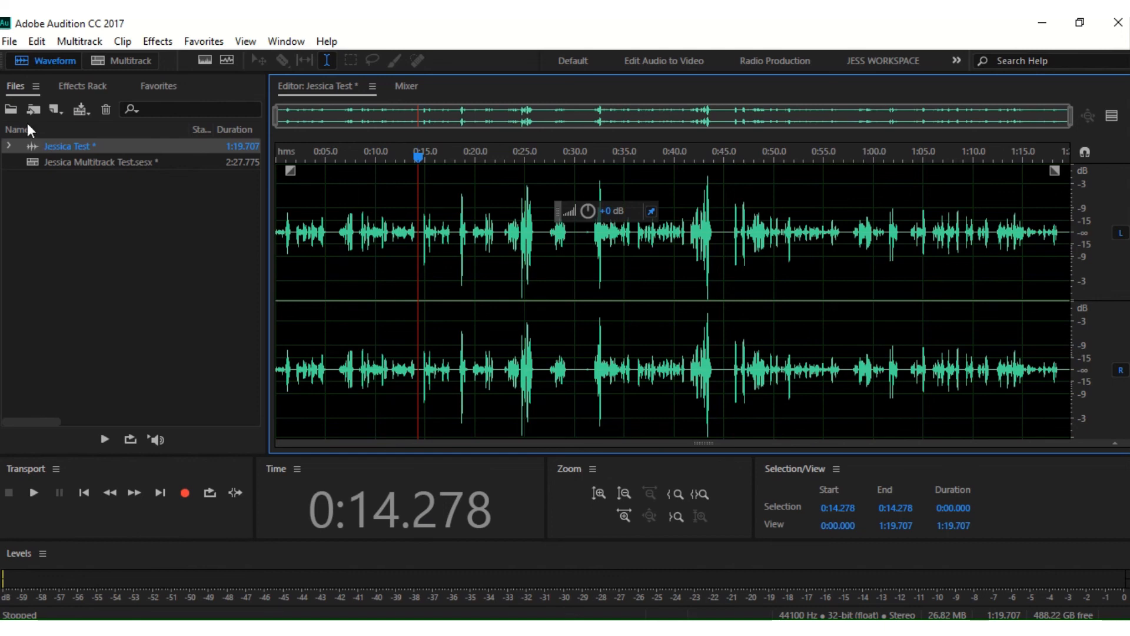
# - Check the clips in the multitrack session and return to the recording's waveform
pyautogui.doubleClick(69, 157)
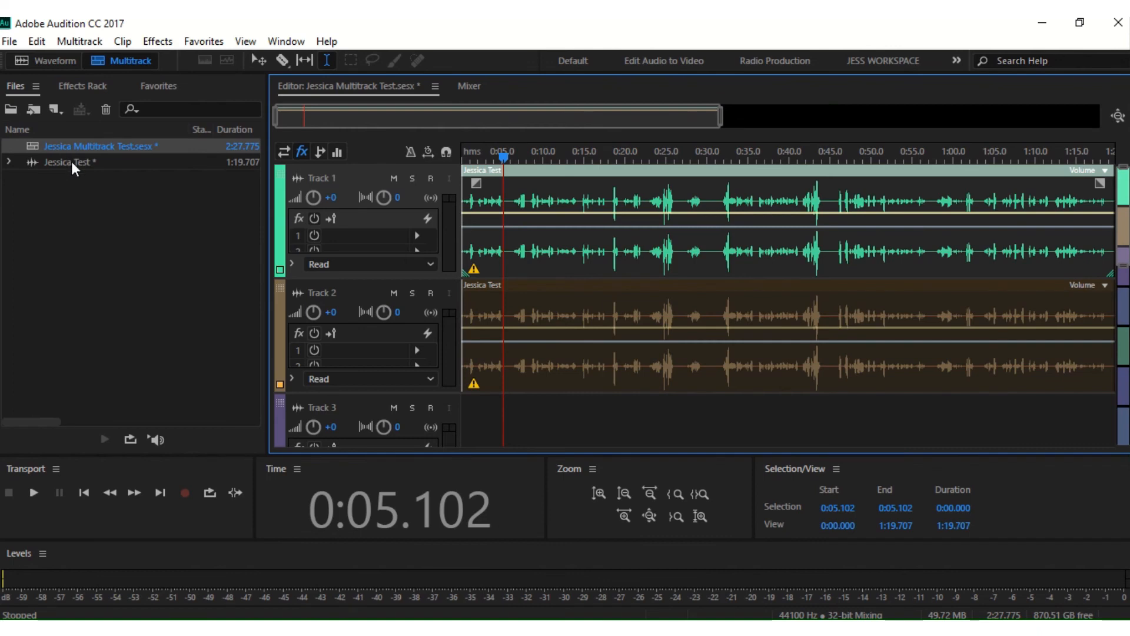
pyautogui.doubleClick(72, 162)
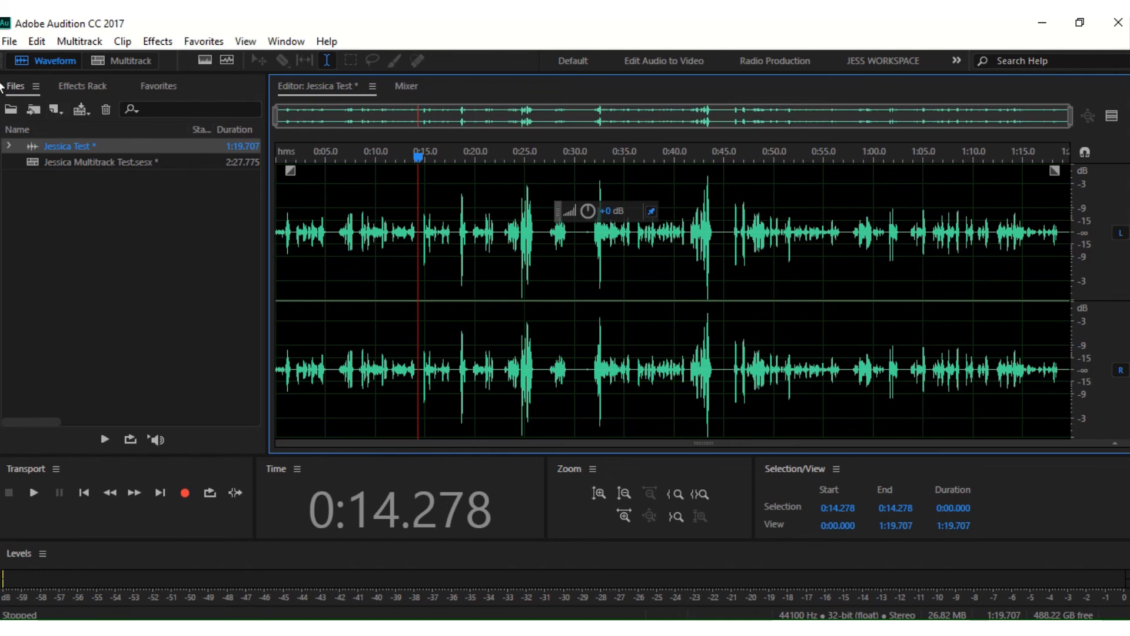
pyautogui.moveTo(567, 27)
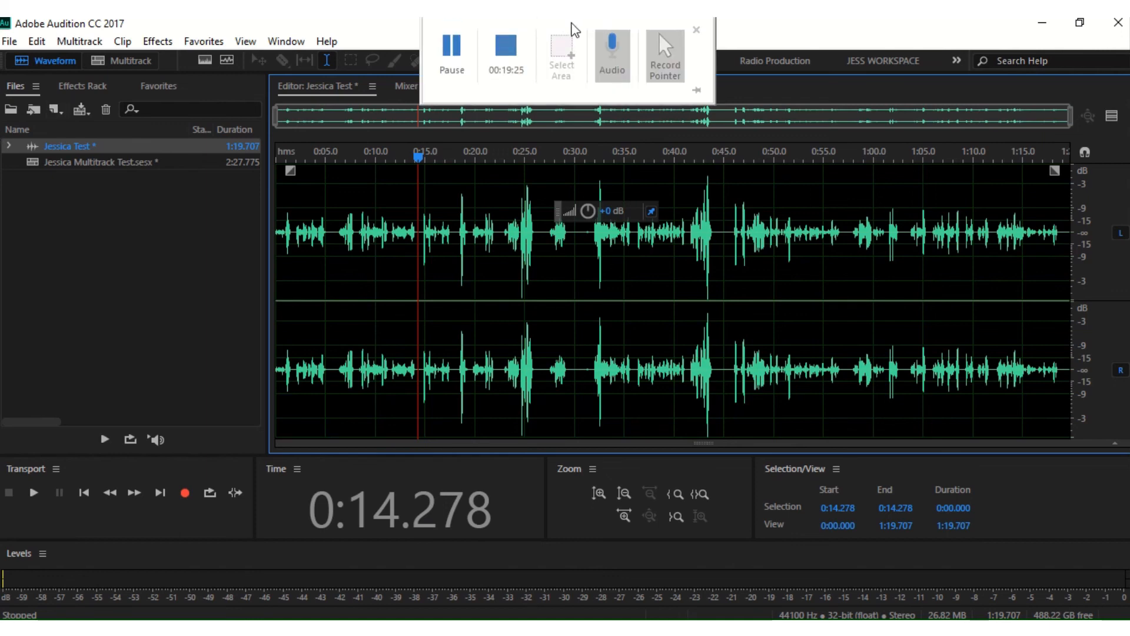